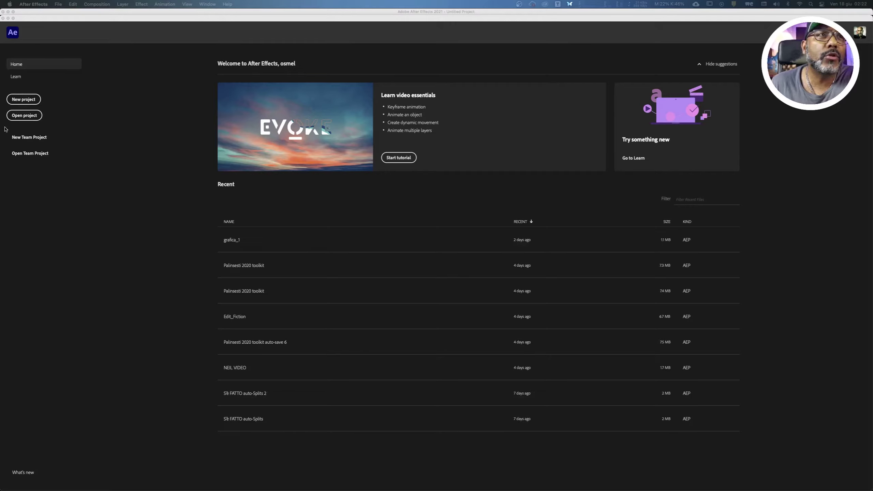
Create a new empty project and activate the Composition and Timeline panels
click(26, 101)
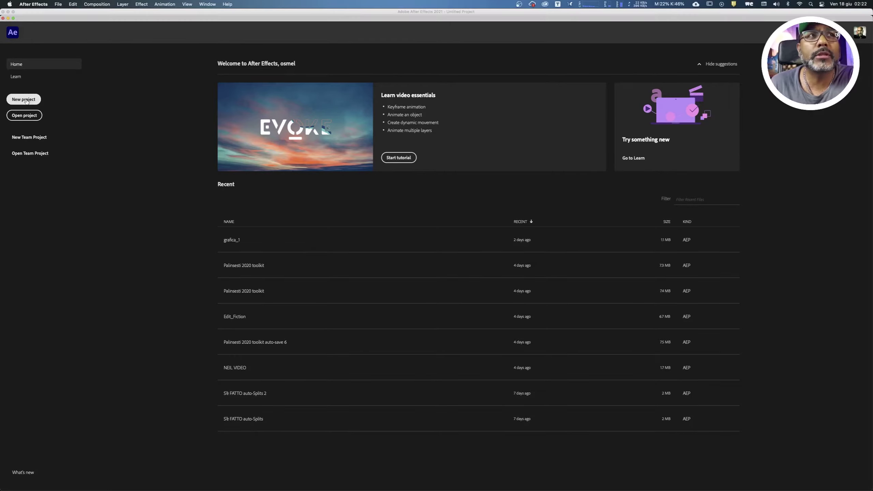
click(25, 102)
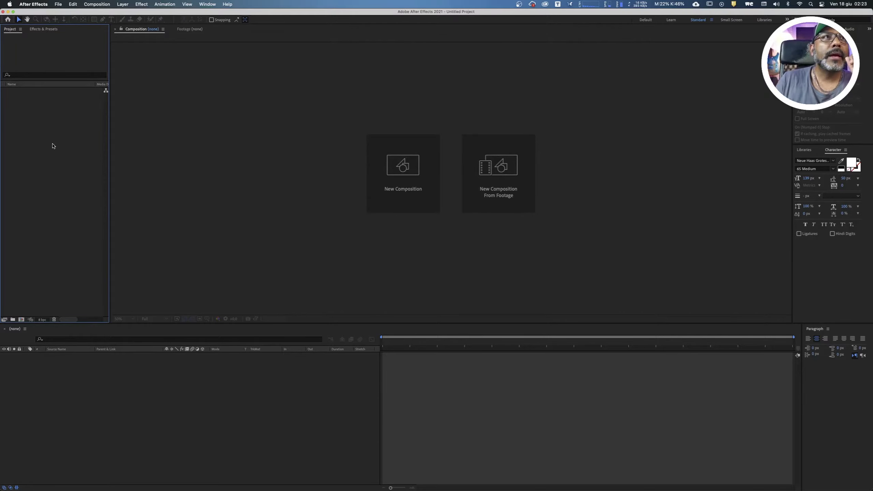
click(260, 88)
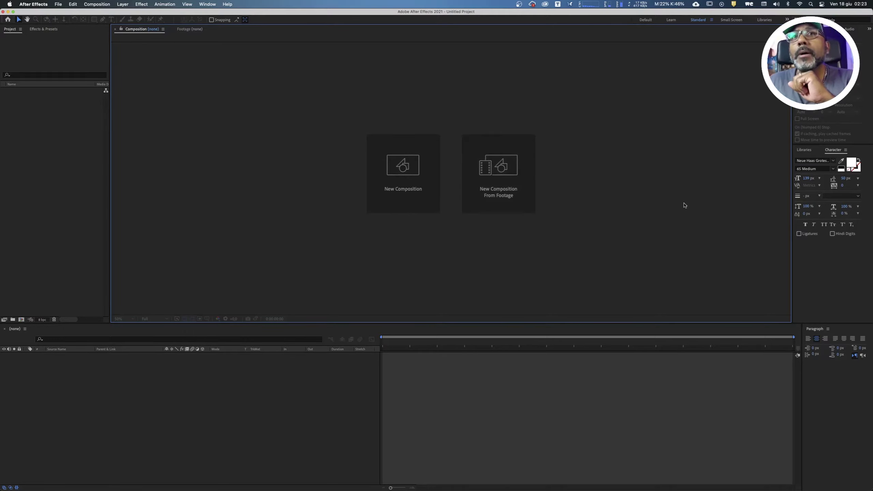
click(165, 398)
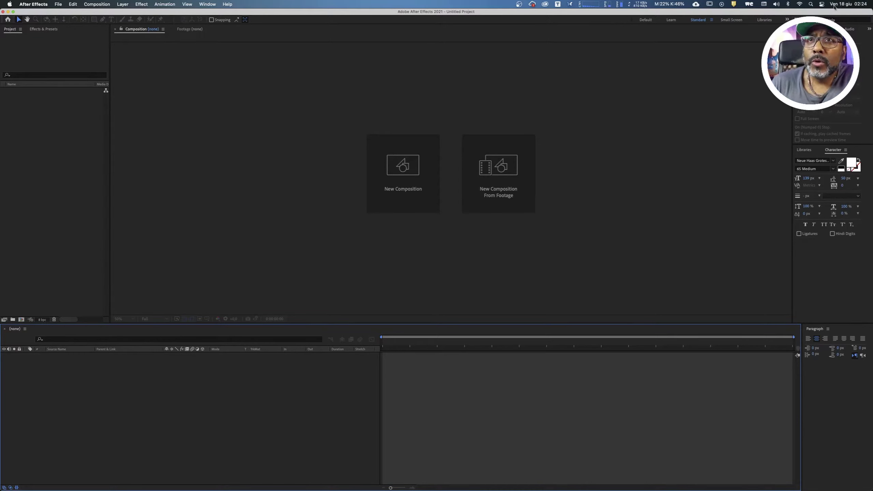
Dock the Paragraph panel as a tab alongside the Character panel
click(853, 262)
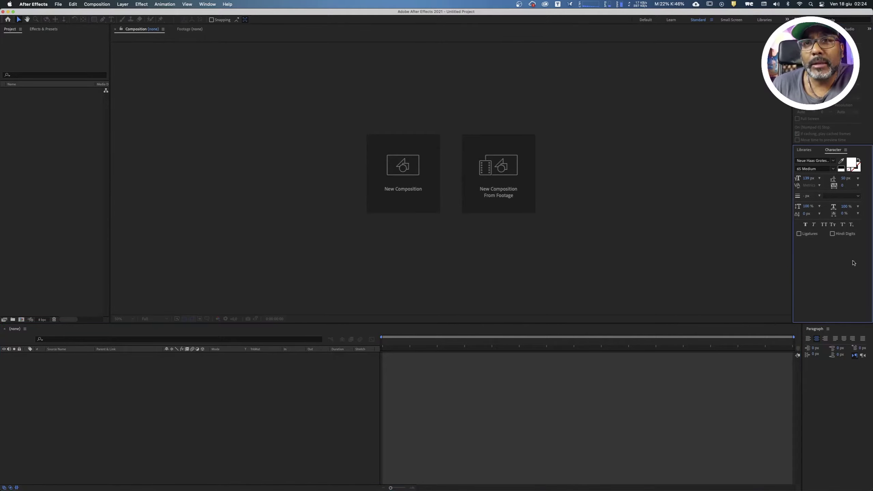
click(825, 368)
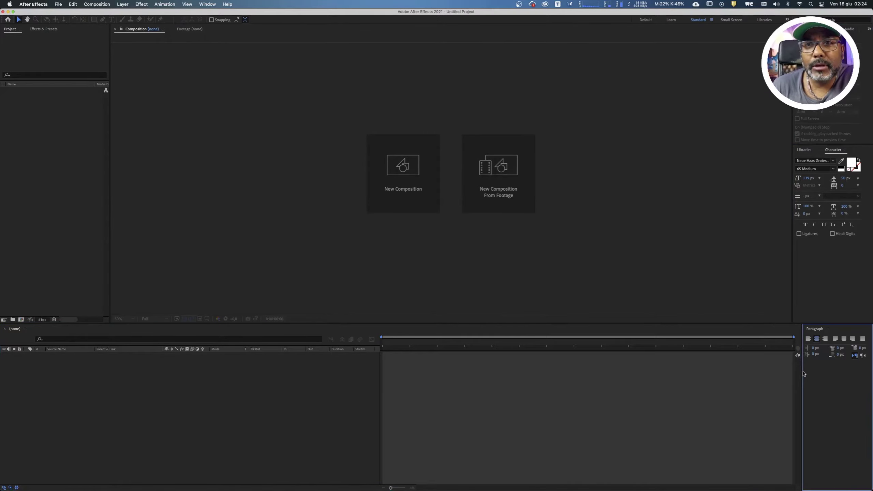
drag(802, 373, 793, 373)
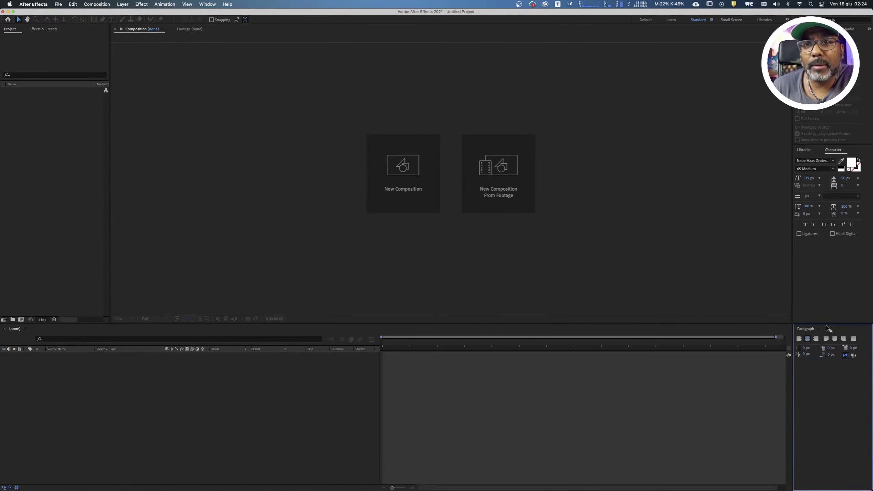
drag(826, 329, 847, 151)
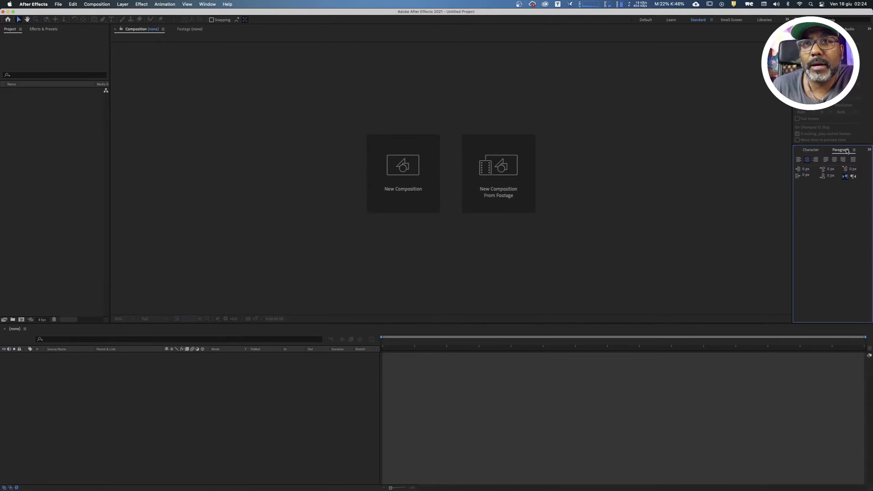
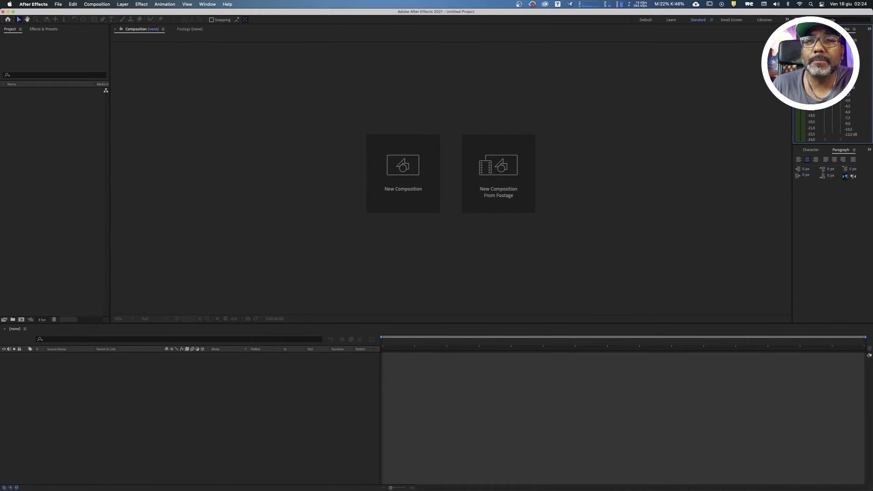
Check which panels are grouped in the top-right area and with the Paragraph panel
click(869, 29)
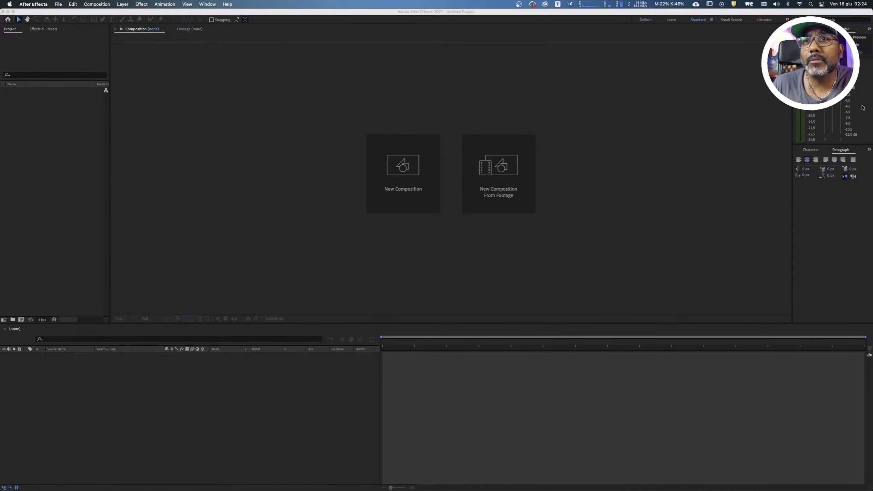
click(869, 150)
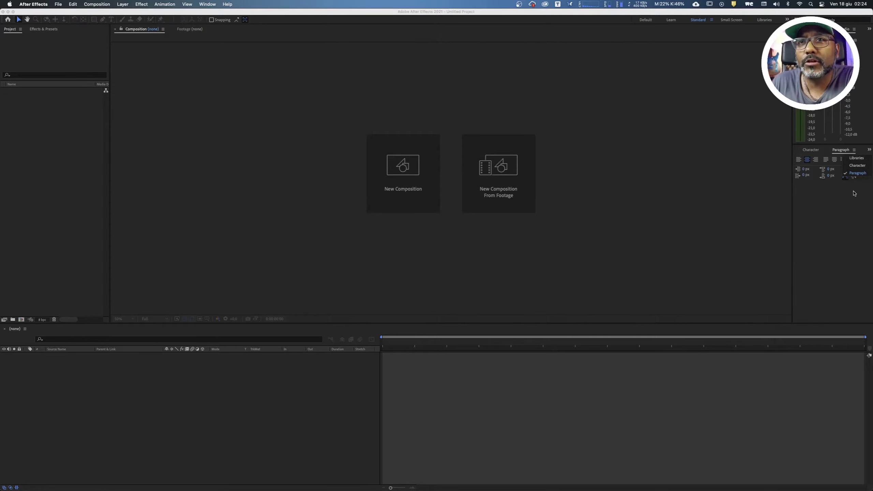
click(860, 168)
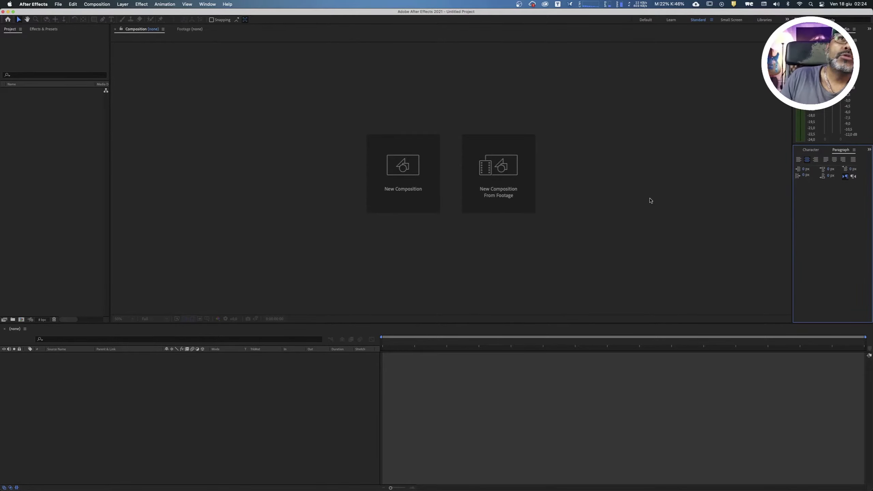
Reset the Standard workspace to its saved layout from the Window menu
click(209, 4)
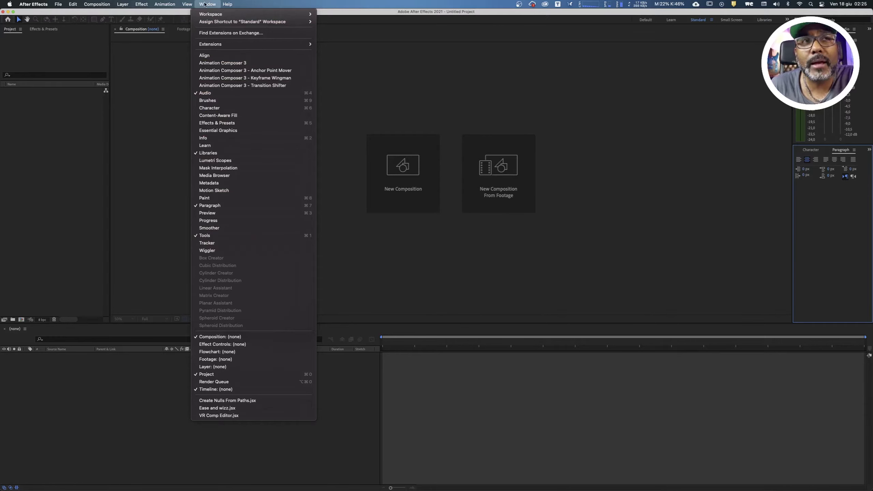
mouse_move(207, 14)
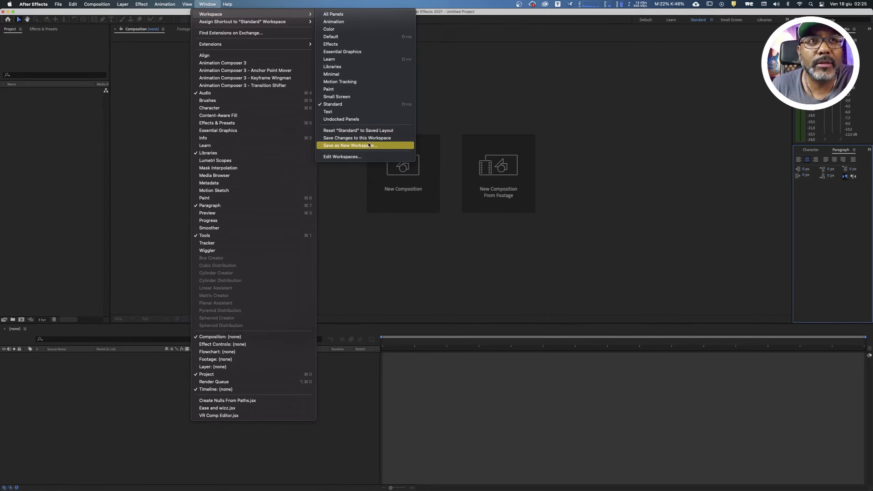
click(355, 131)
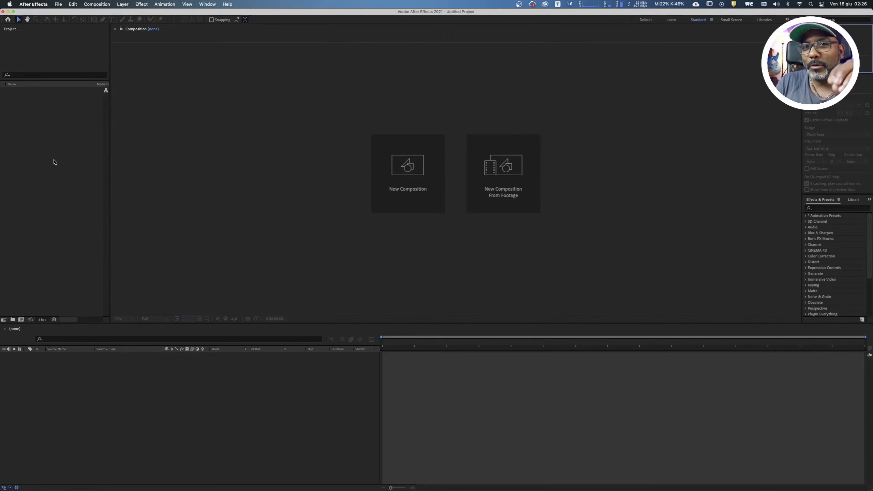
Import the WHISKEY B-ROLL.mov clip into the project
click(50, 135)
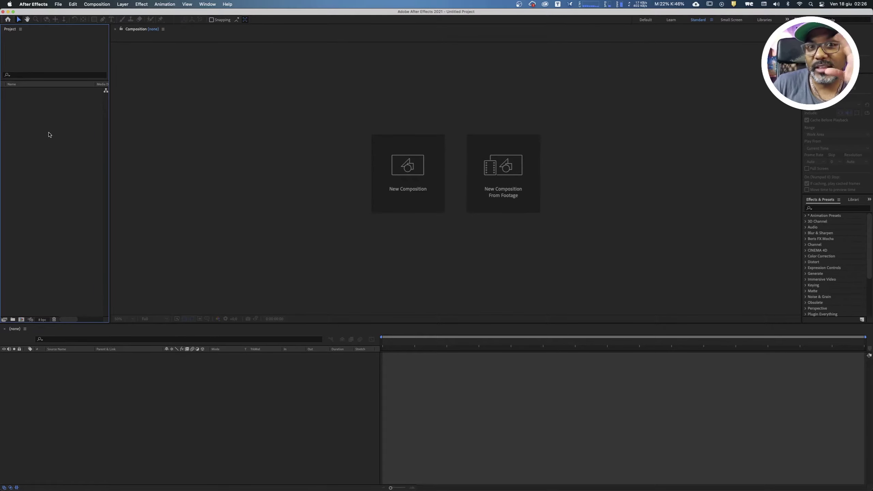
double_click(49, 134)
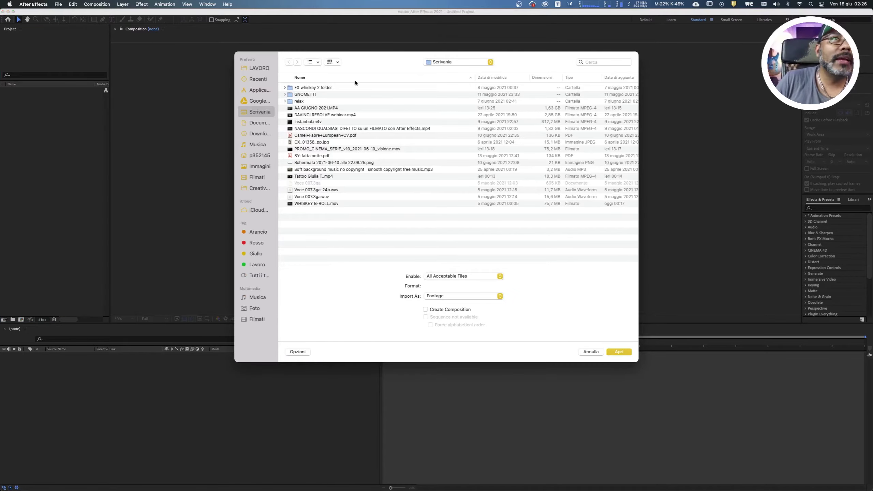
click(319, 204)
click(617, 351)
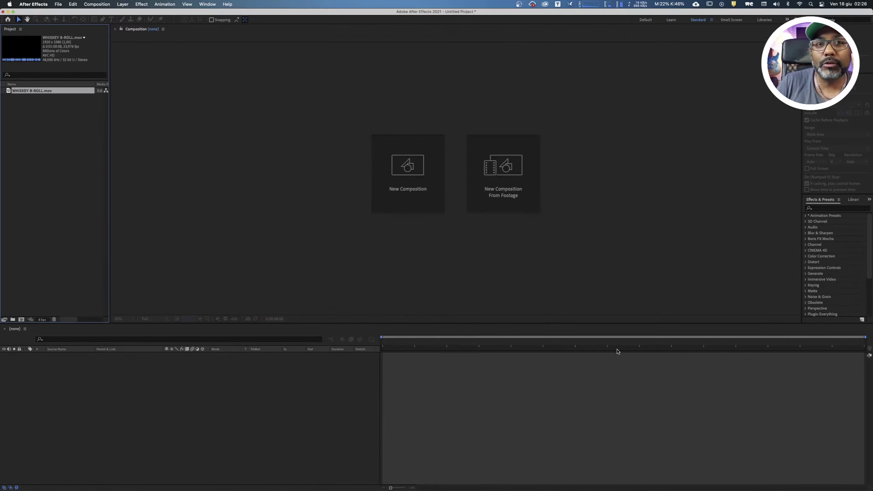
Import the screenshot PNG into the project
key(super+i)
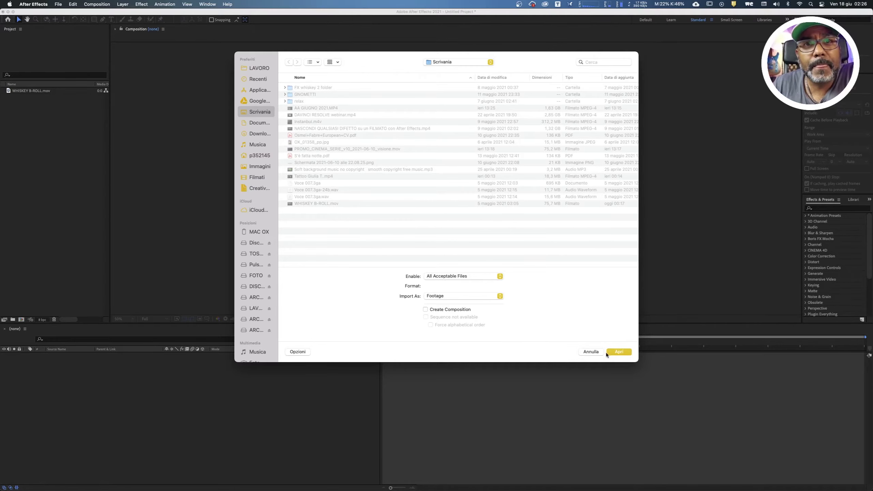
click(595, 355)
click(41, 91)
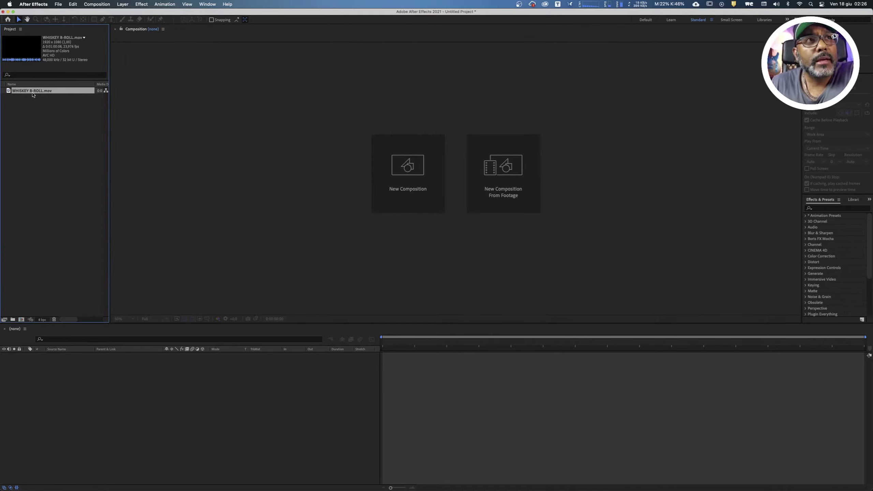
click(35, 117)
double_click(44, 131)
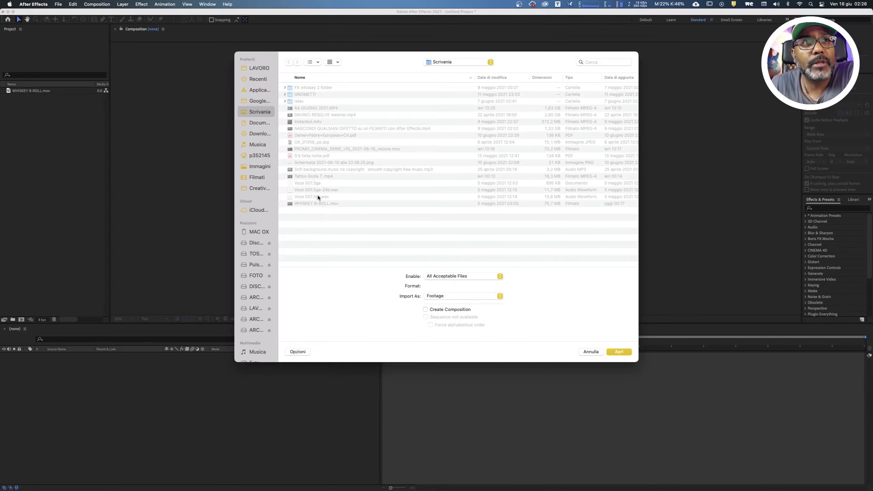
click(320, 162)
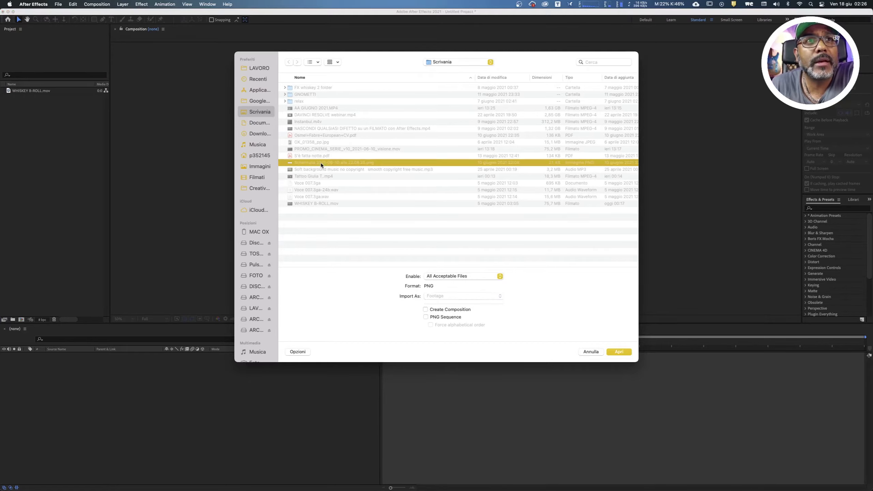
click(620, 353)
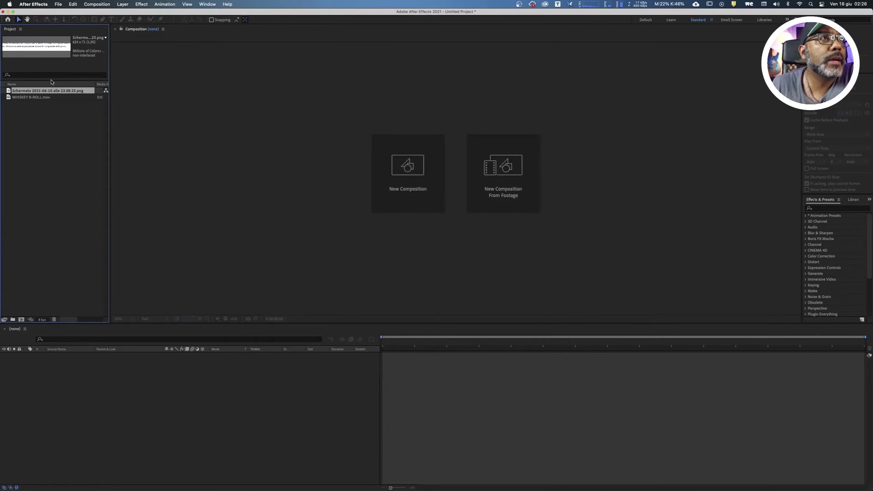
Import the voice recording Voce 007.3ga.wav with Cmd+I
click(54, 124)
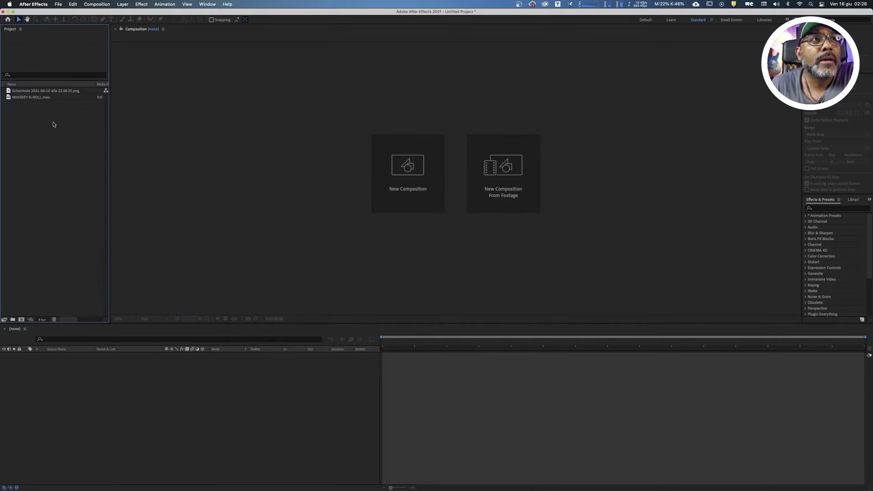
key(super+i)
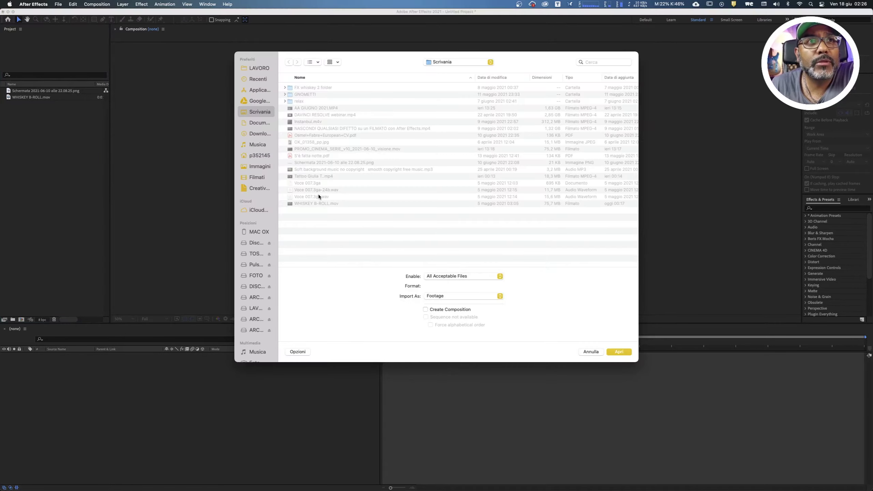
click(319, 196)
click(619, 351)
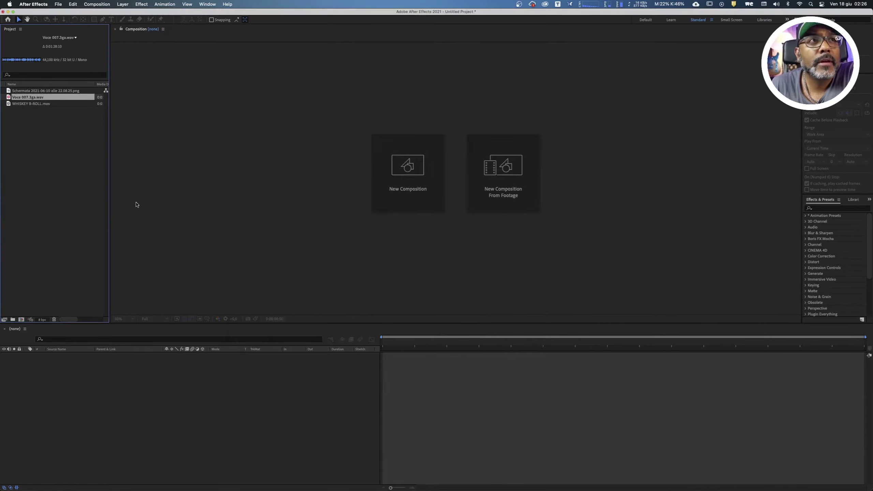
File the voice recording into a new AUDIO folder and the B-roll clip into VIDEO
click(50, 123)
drag(38, 98, 15, 312)
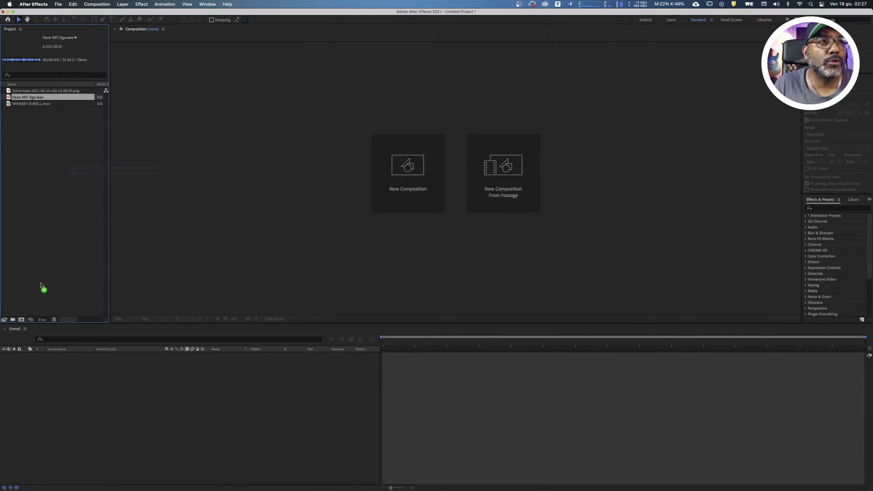
drag(15, 311, 13, 319)
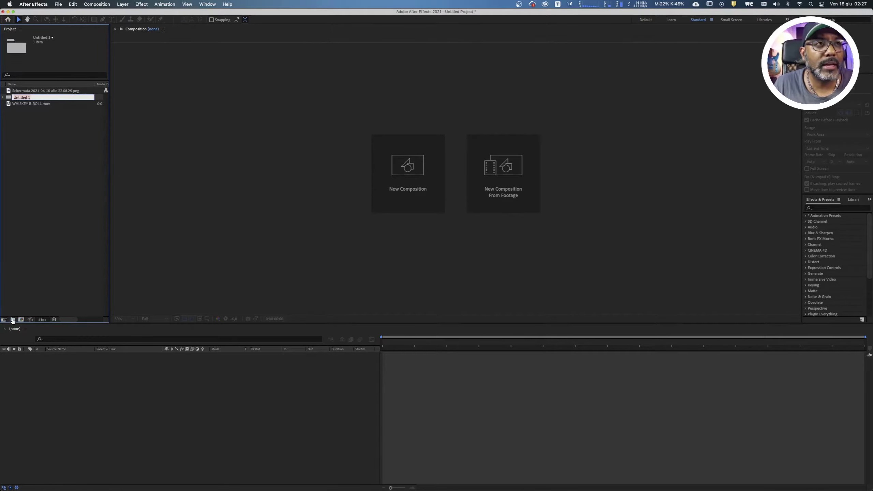
text(AUDIO)
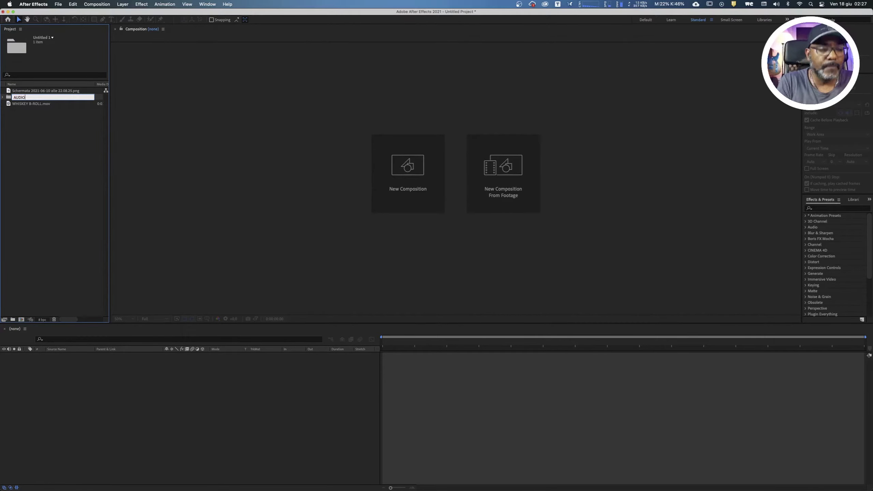
key(Return)
drag(34, 104, 14, 319)
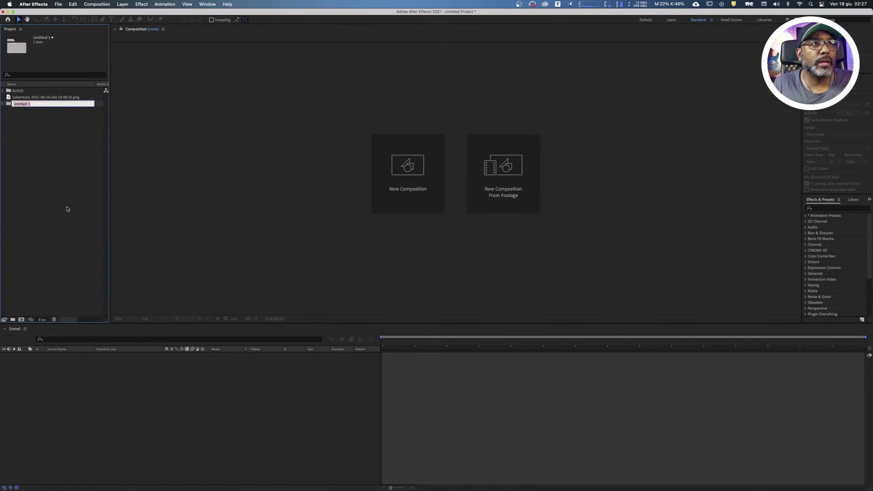
text(VIDEO)
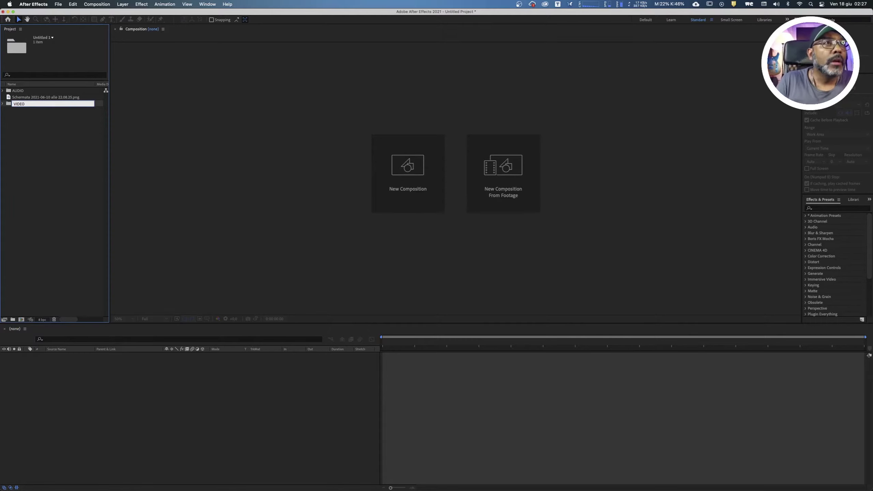
key(Return)
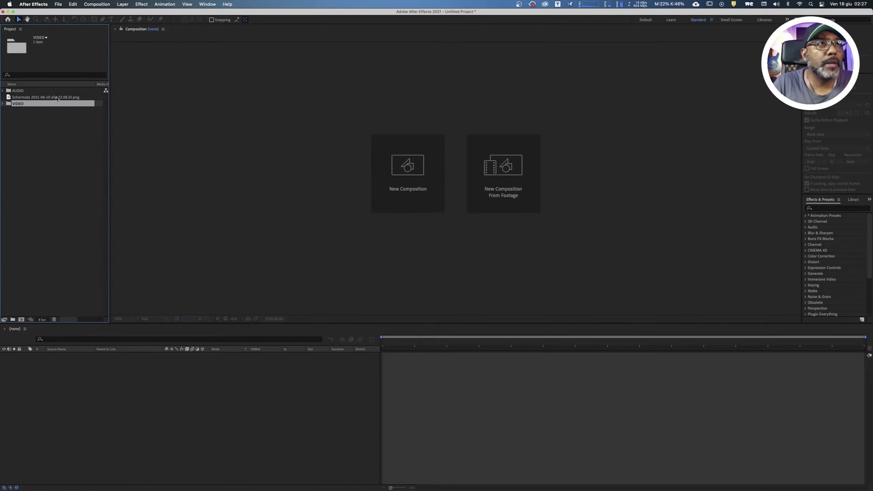
Put the screenshot in a new folder named ASSET IMMAGIN, then rename it img
click(56, 97)
click(13, 320)
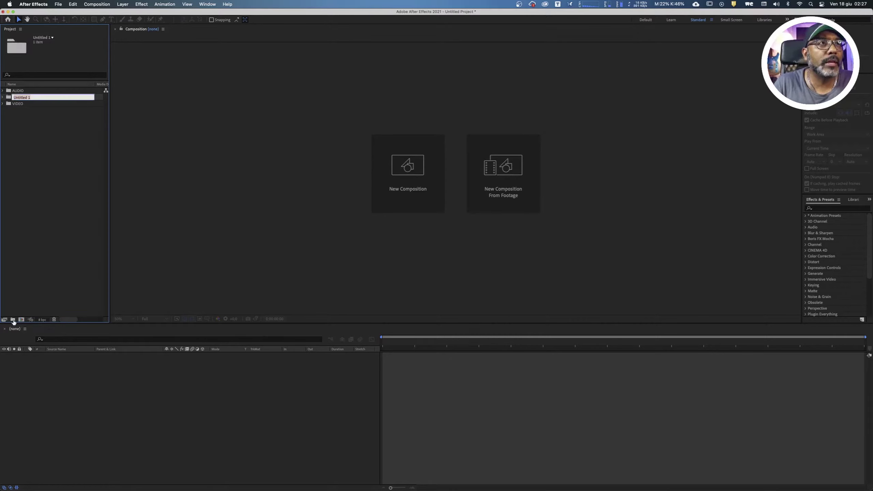
text(ASSET IMM)
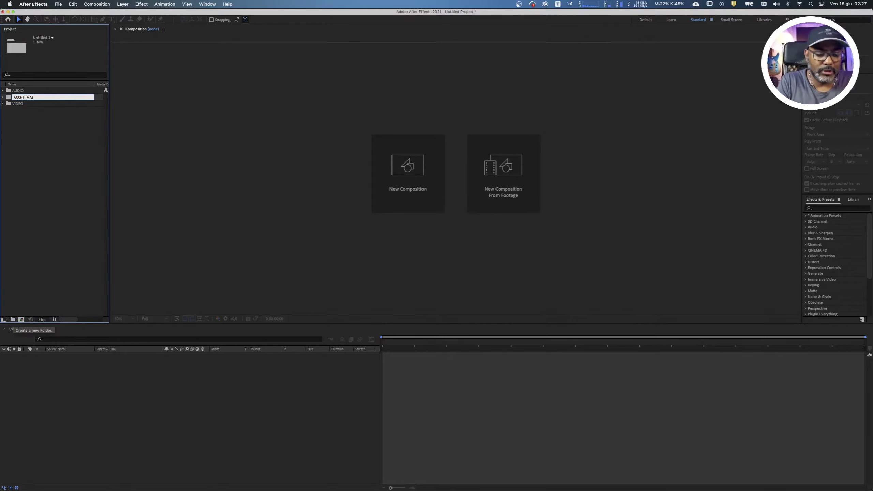
text(AGIN)
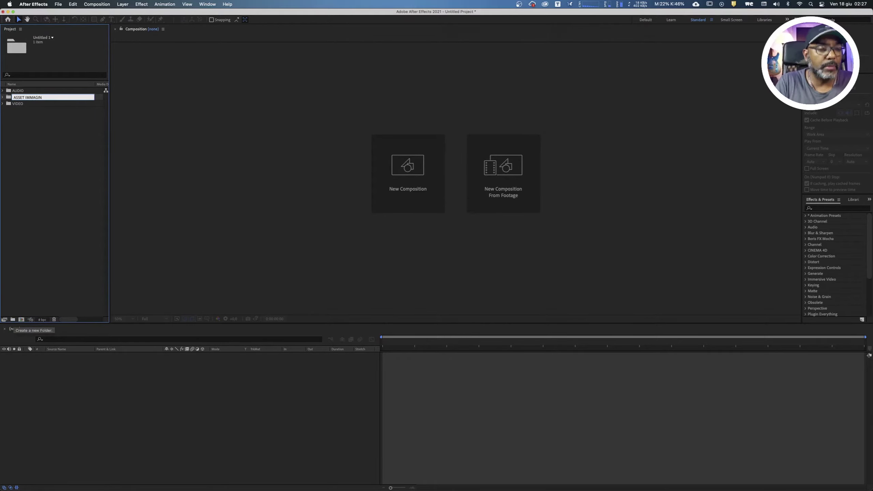
key(Return)
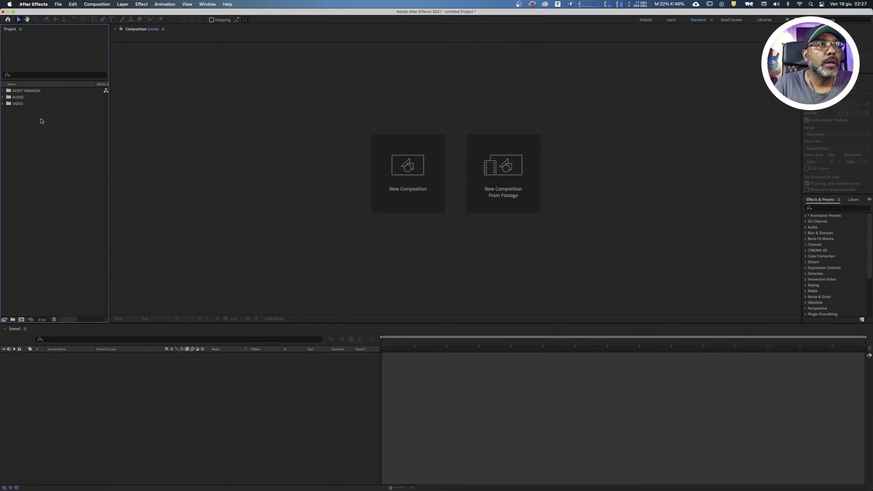
click(31, 91)
key(Return)
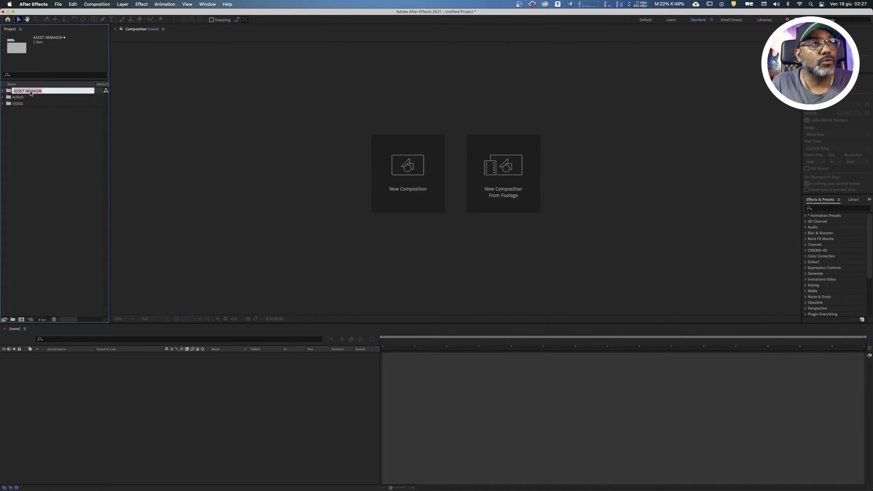
text(img)
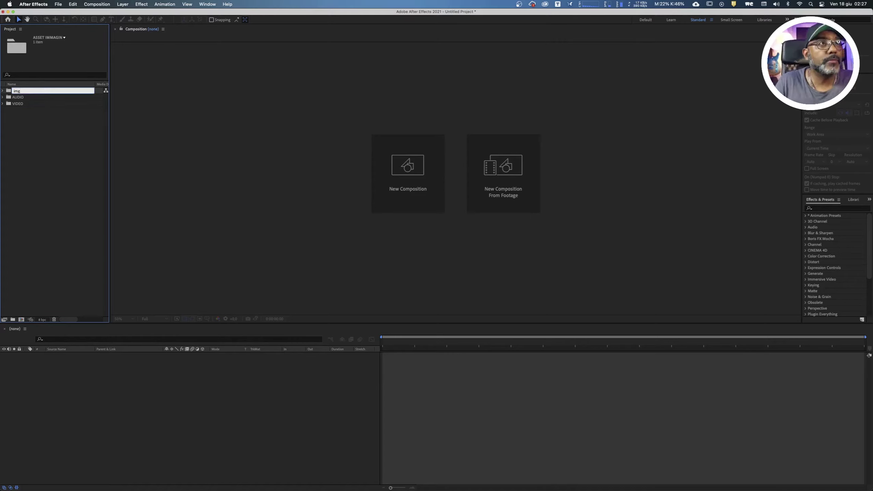
key(Return)
click(42, 148)
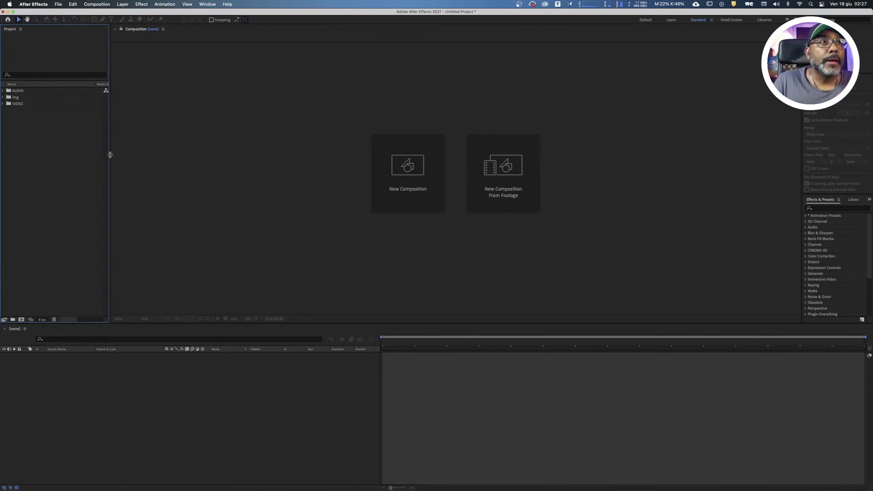
Widen the Project panel, move the Label column far left, and label AUDIO Pink
drag(114, 153, 166, 154)
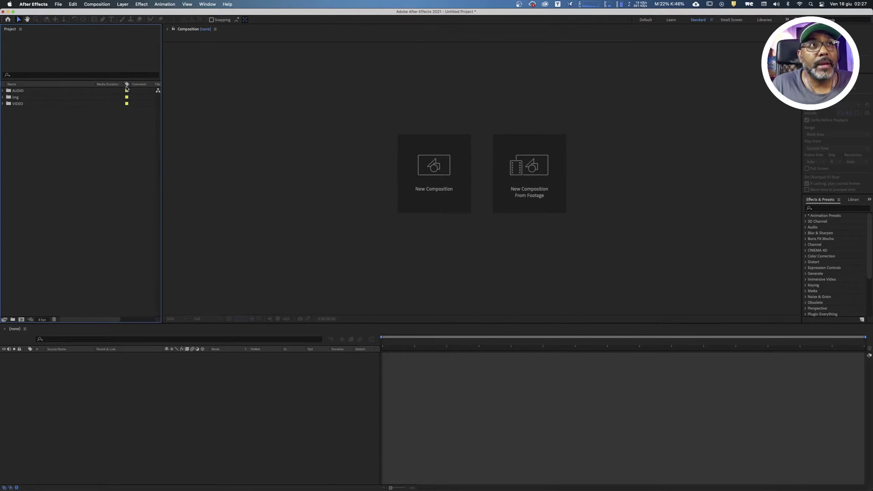
drag(99, 88, 9, 89)
click(3, 91)
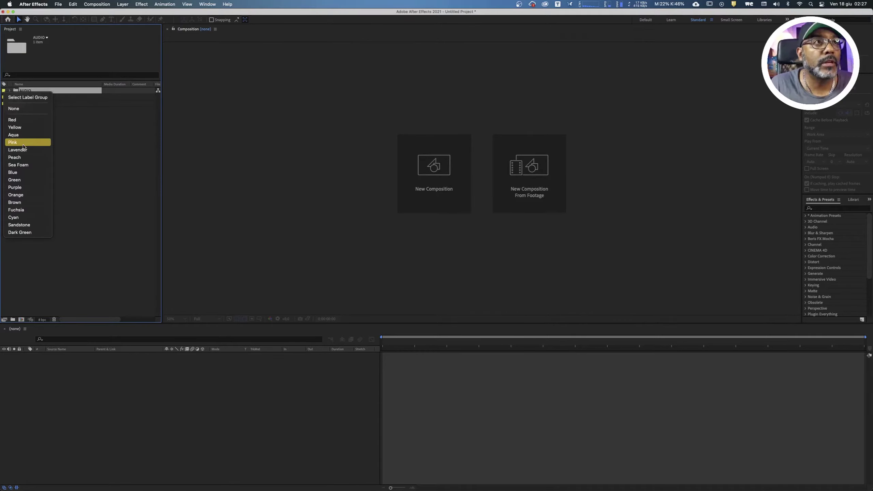
click(24, 142)
click(4, 97)
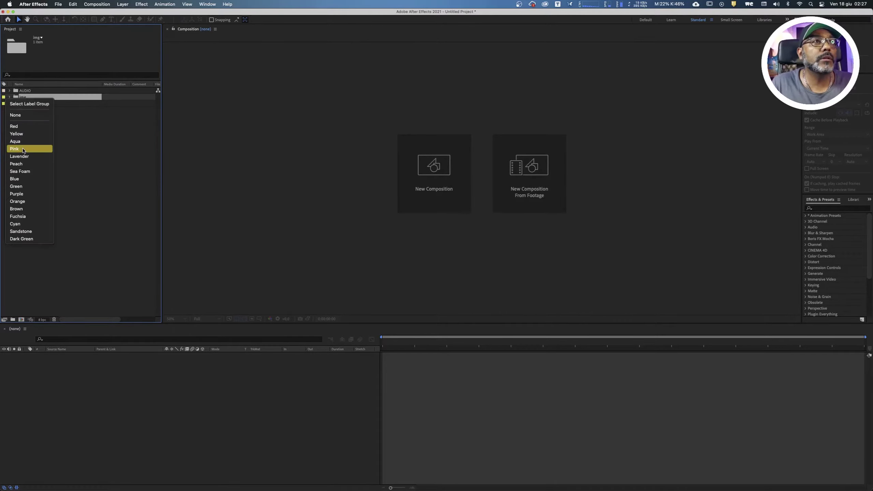
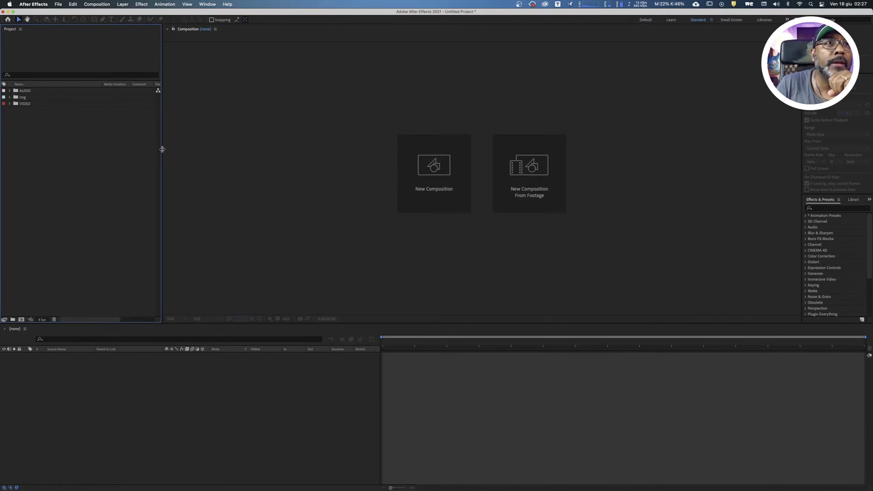
Widen the Project panel to show more columns and inspect WHISKEY B-ROLL.mov in the VIDEO folder
drag(162, 150, 133, 154)
click(9, 104)
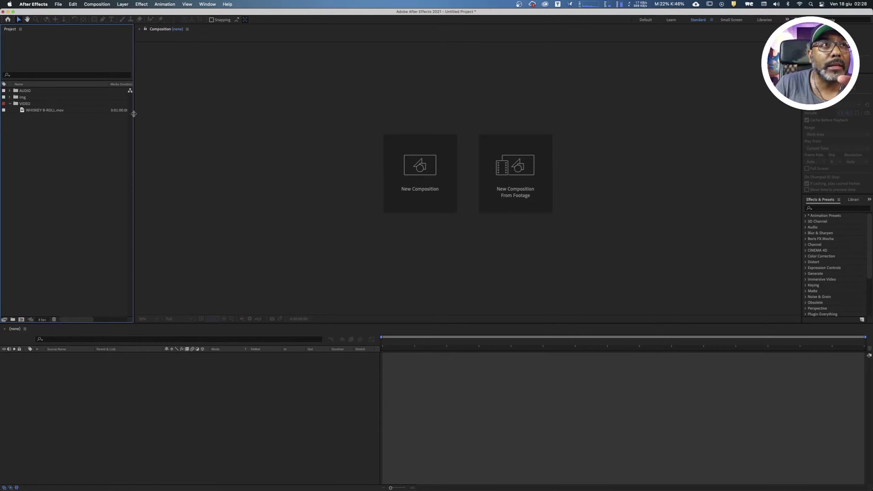
drag(133, 115, 246, 113)
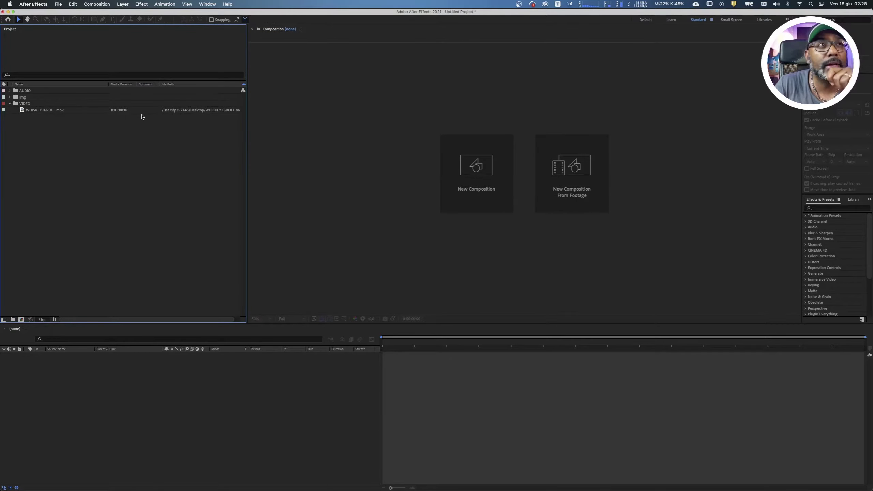
click(49, 110)
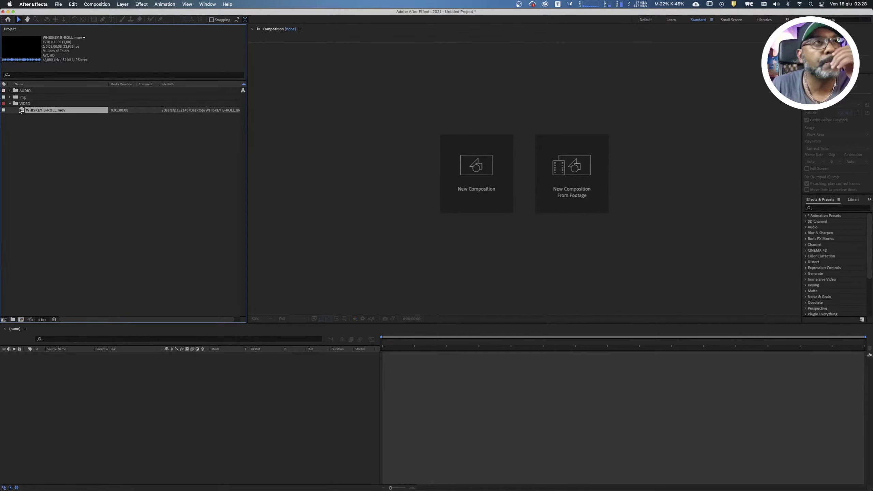
click(9, 104)
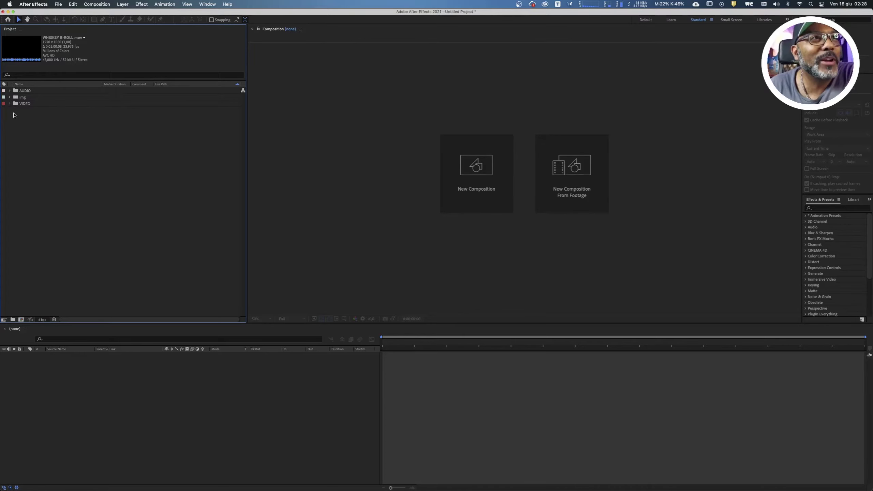
Expand the VIDEO folder and drag WHISKEY B-ROLL.mov toward the New Composition button
click(17, 109)
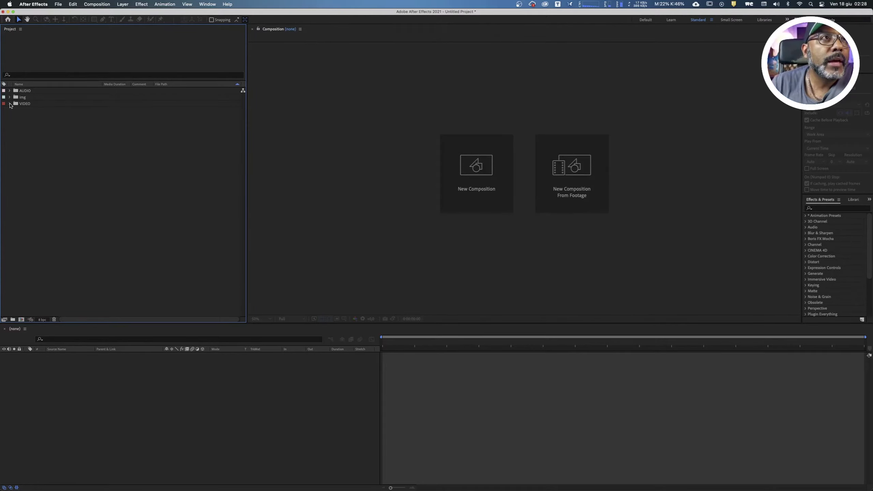
click(9, 104)
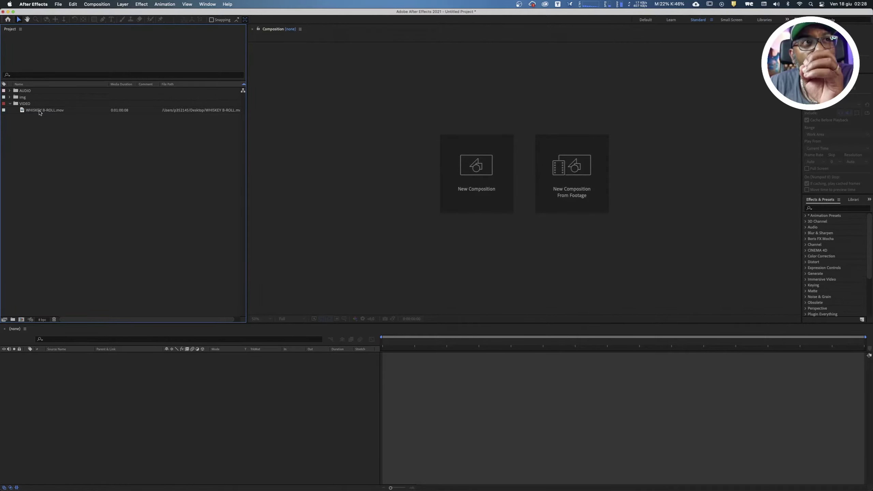
mouse_move(39, 112)
mouse_down()
mouse_move(39, 282)
mouse_move(22, 322)
mouse_up()
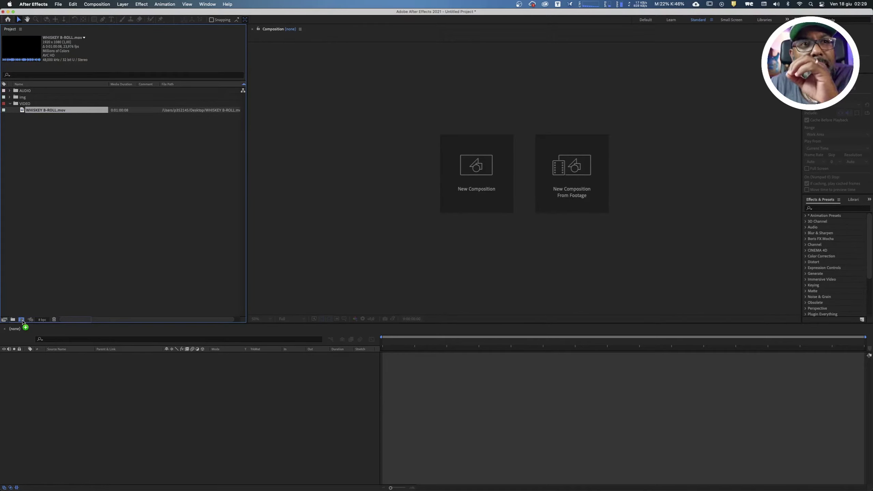
Build a composition from WHISKEY B-ROLL.mov and scrub the playhead to the clip's end
drag(22, 322, 23, 322)
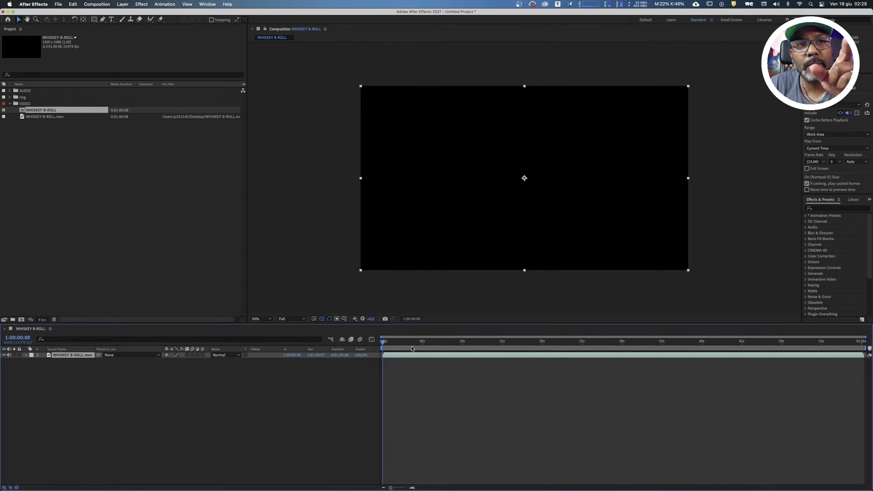
drag(425, 341, 871, 342)
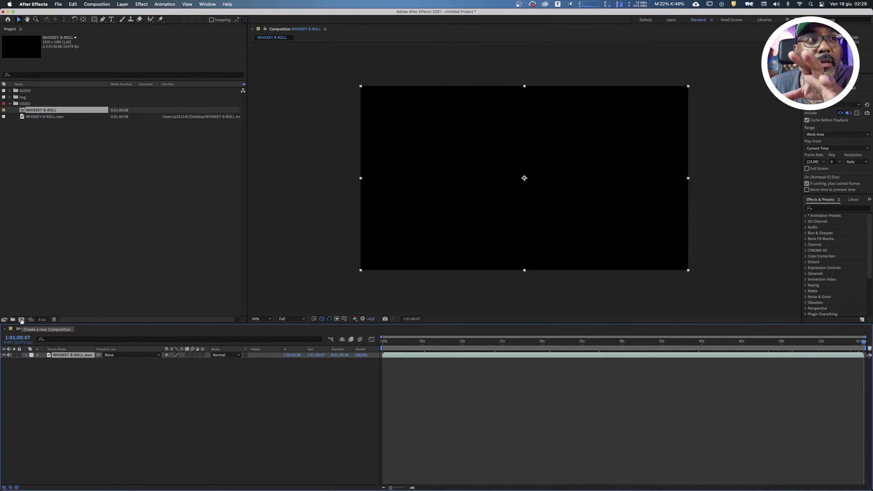
Start a new composition named 'Compostion di prova' and bring up its preset choices
click(21, 320)
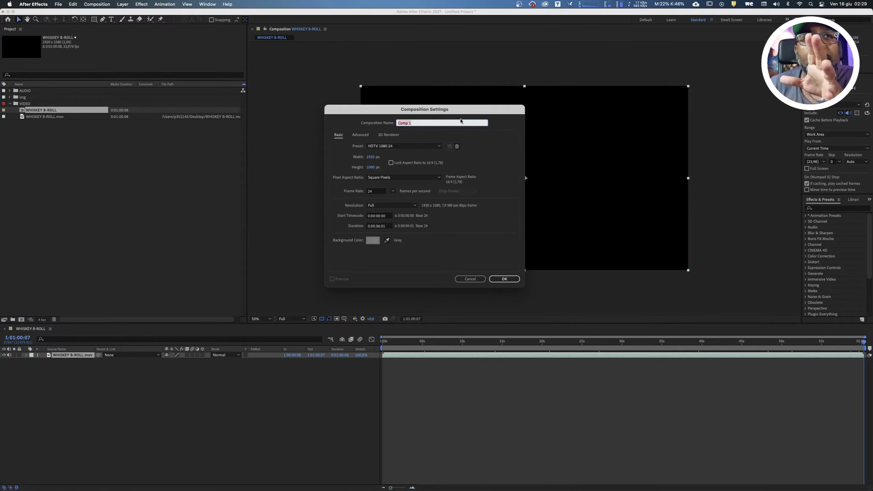
drag(447, 110, 477, 125)
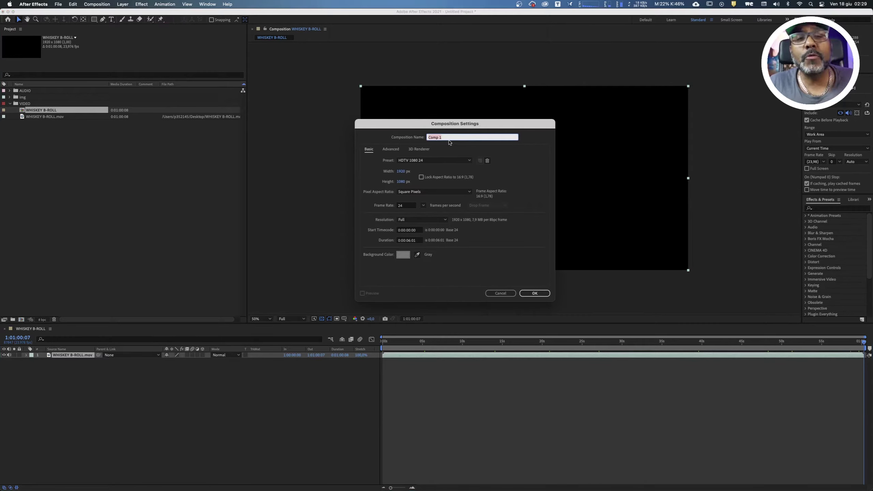
text(Compost)
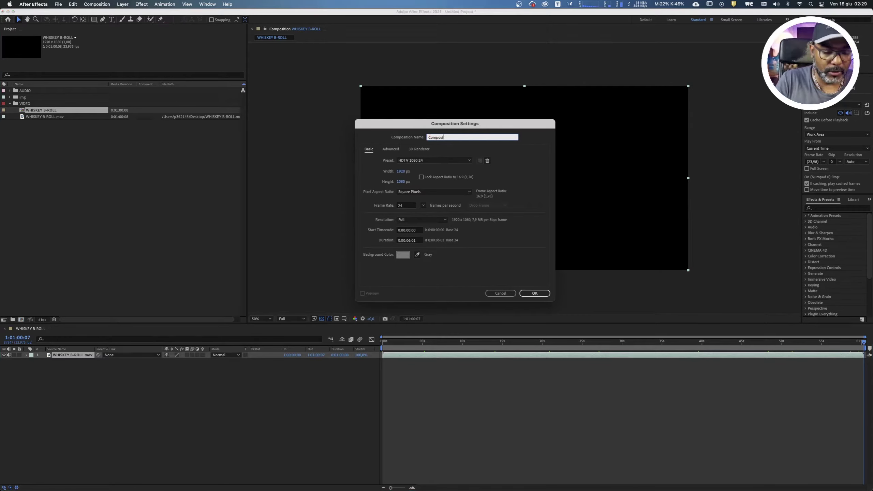
text(ion di prova)
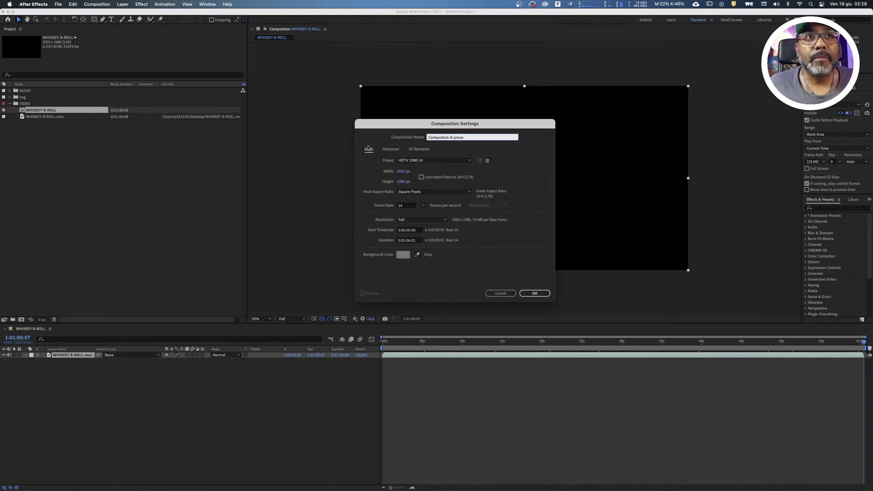
click(443, 161)
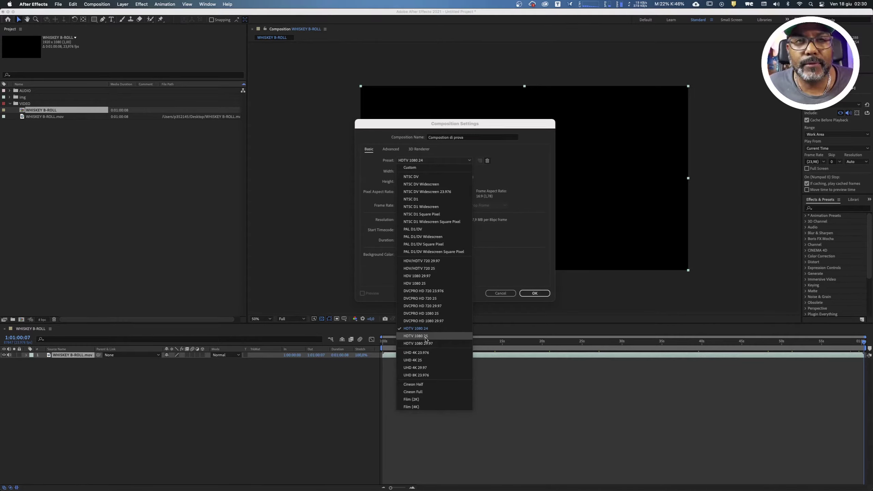
Apply the HDTV 1080 25 preset, keeping 25 fps frame rate and Full resolution
click(426, 336)
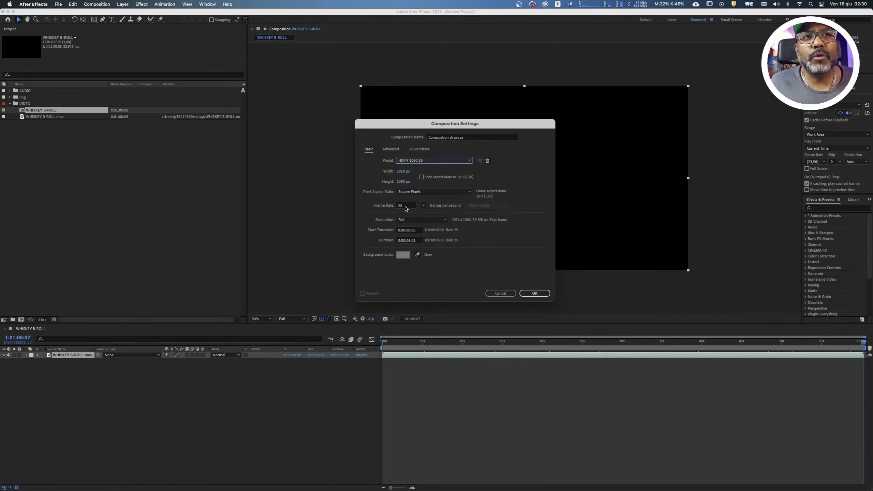
click(424, 205)
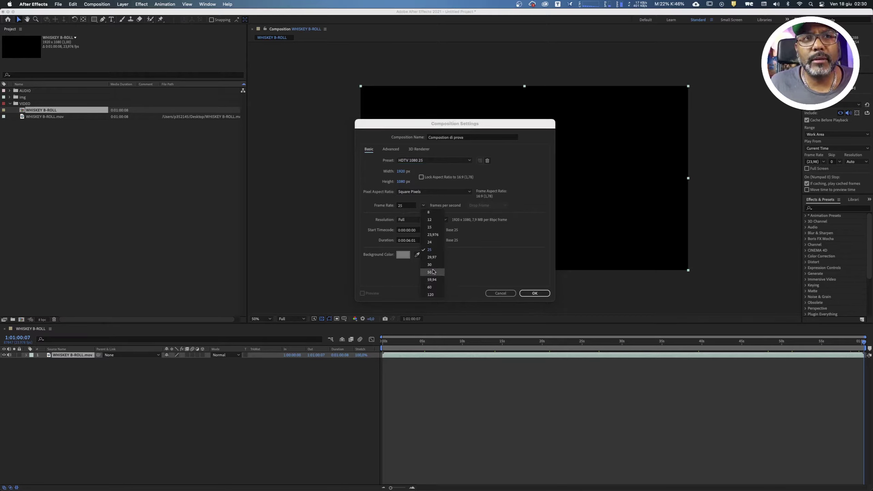
click(472, 257)
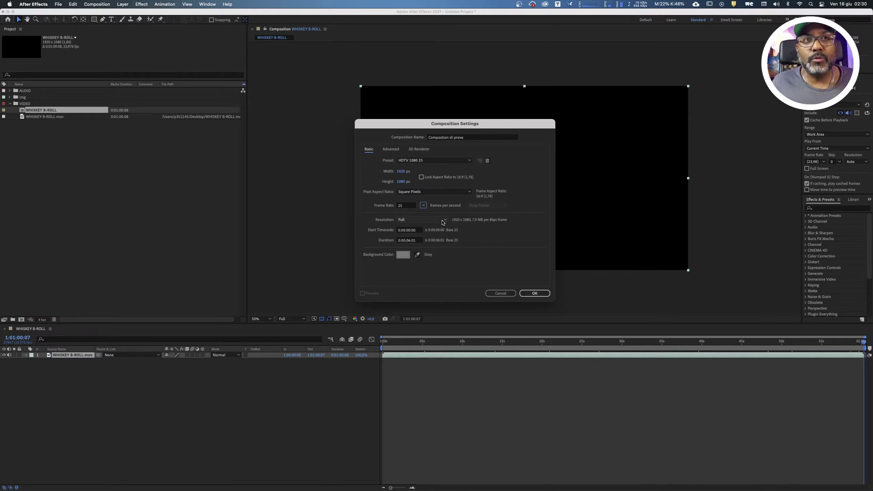
click(442, 222)
click(492, 242)
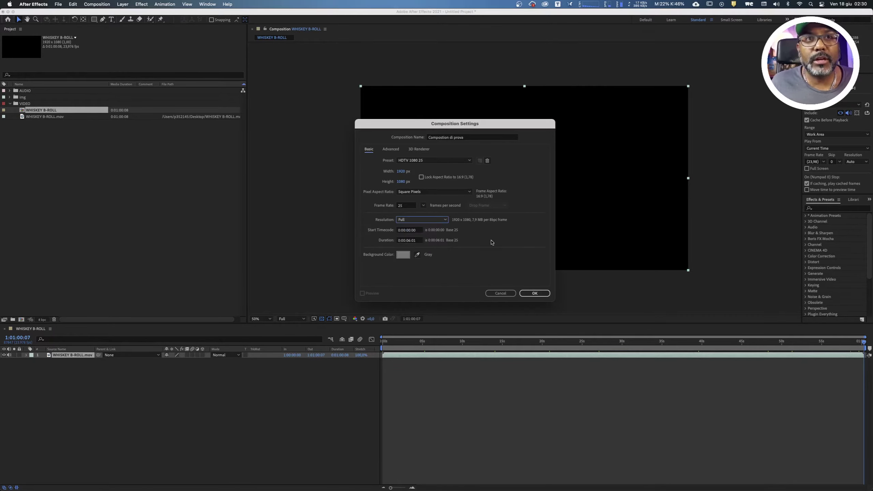
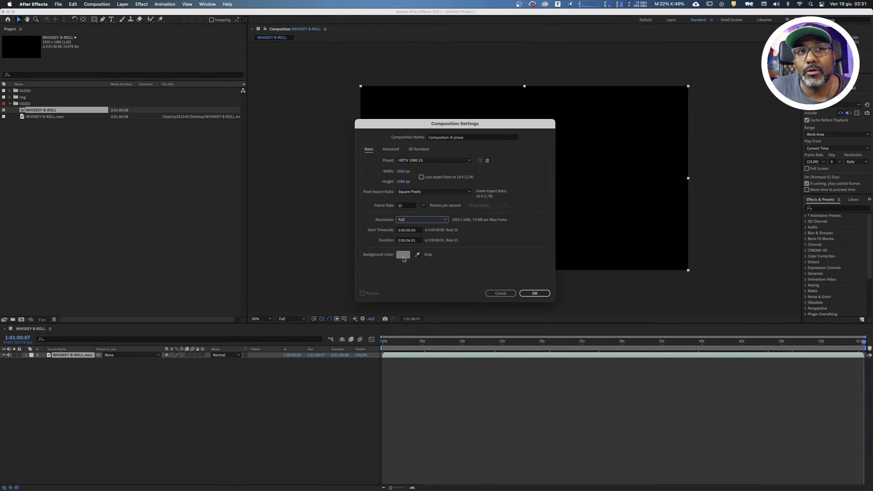
Create the HDTV 1080 25 composition with a 5D5959 pale gray-red background colour
click(403, 255)
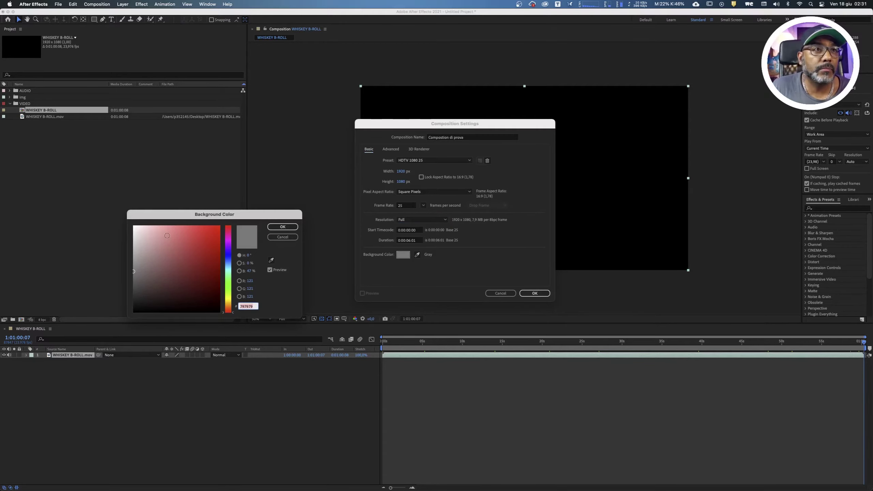
mouse_move(218, 255)
mouse_down()
mouse_move(136, 280)
mouse_move(145, 276)
mouse_up()
click(282, 227)
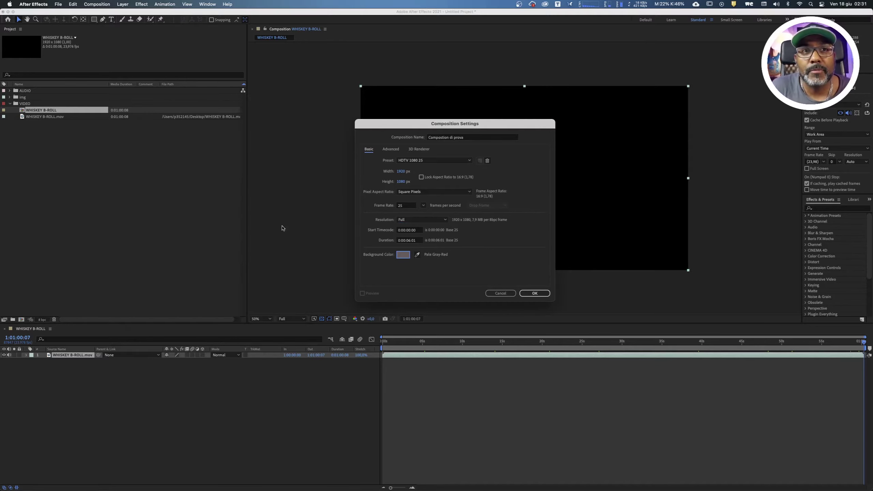
click(534, 293)
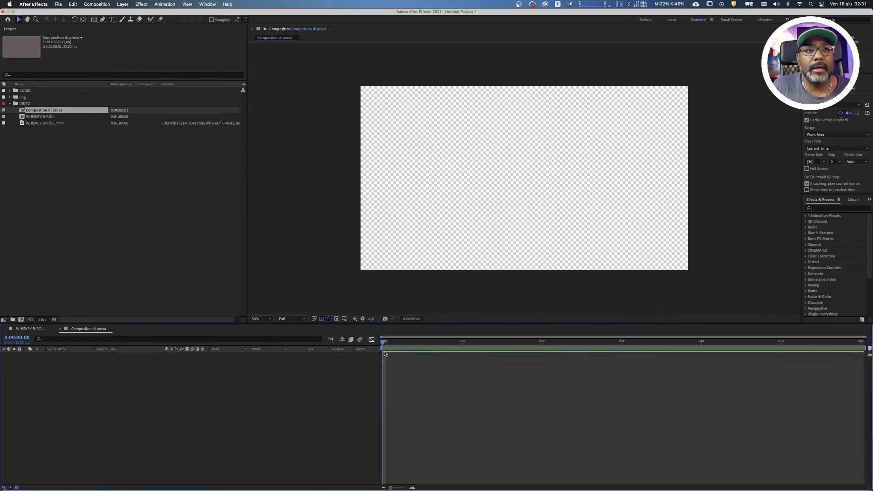
Turn off the transparency grid to show the pale gray-red background and widen the Composition panel
click(321, 318)
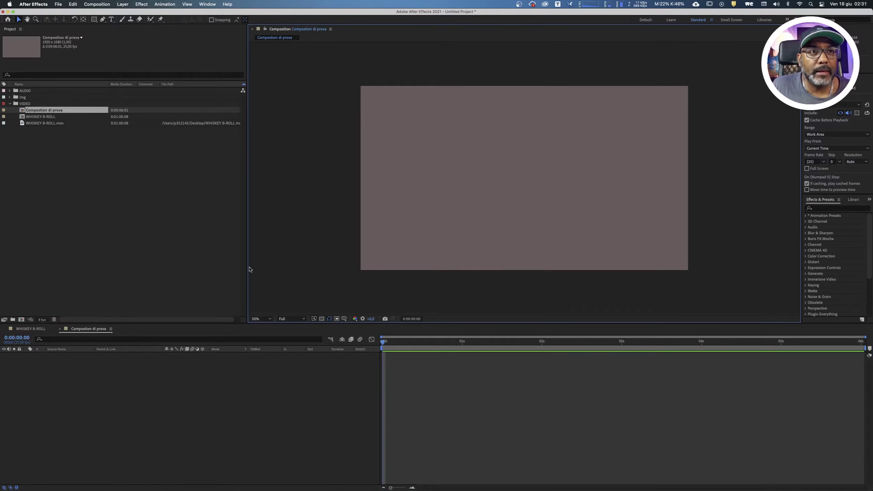
drag(247, 267, 152, 265)
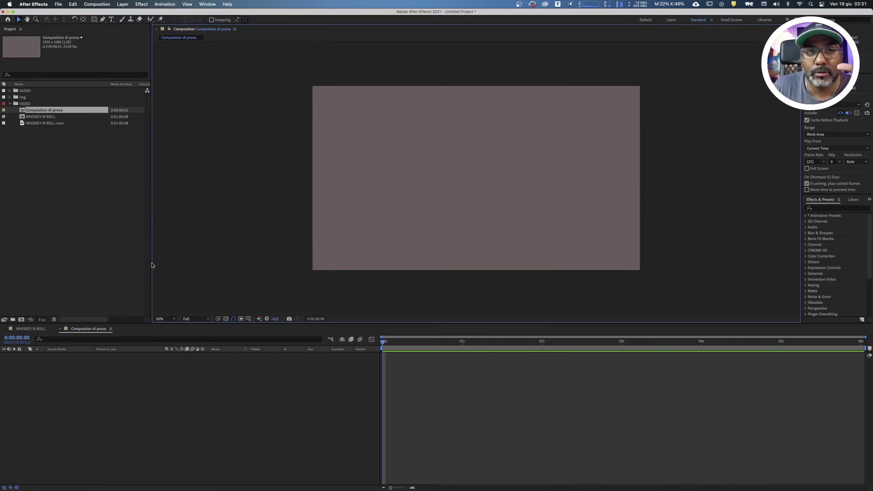
click(226, 319)
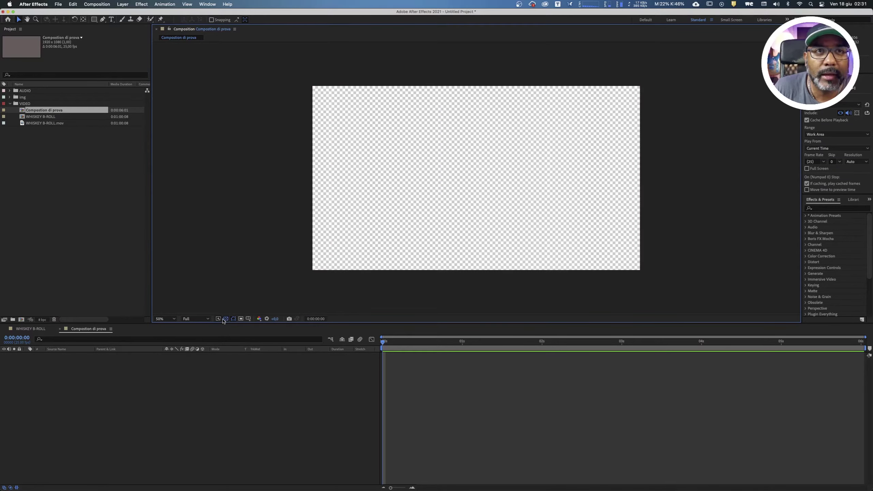
click(225, 319)
click(225, 319)
click(225, 319)
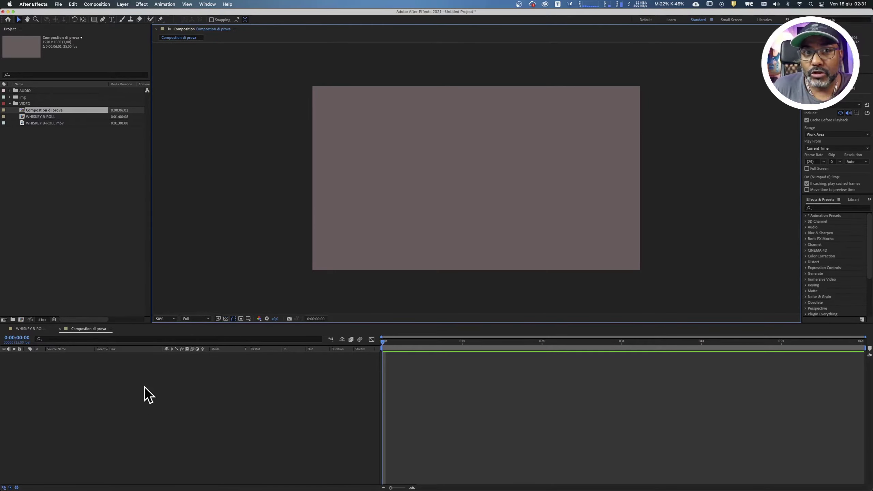
Drag WHISKEY B-ROLL.mov into the timeline as layer 1 and scrub to about 0:00:01:17
drag(40, 126, 87, 386)
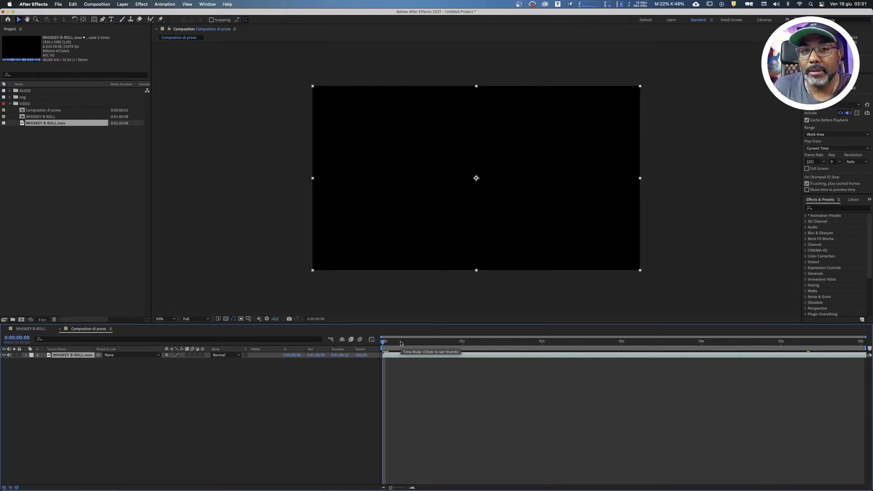
drag(401, 344, 558, 342)
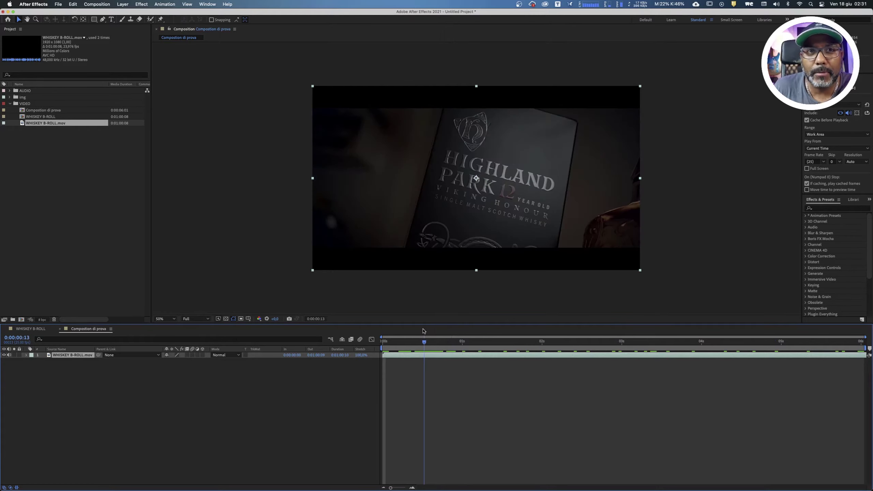
drag(534, 338, 516, 342)
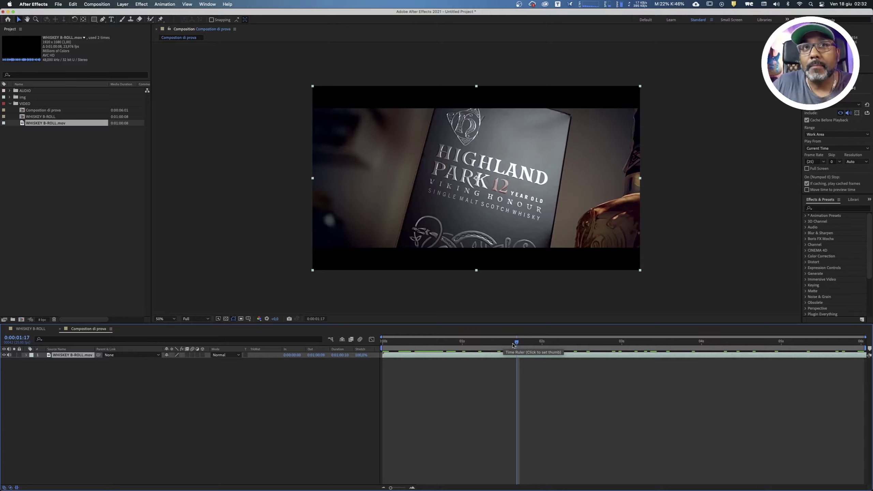
key(s)
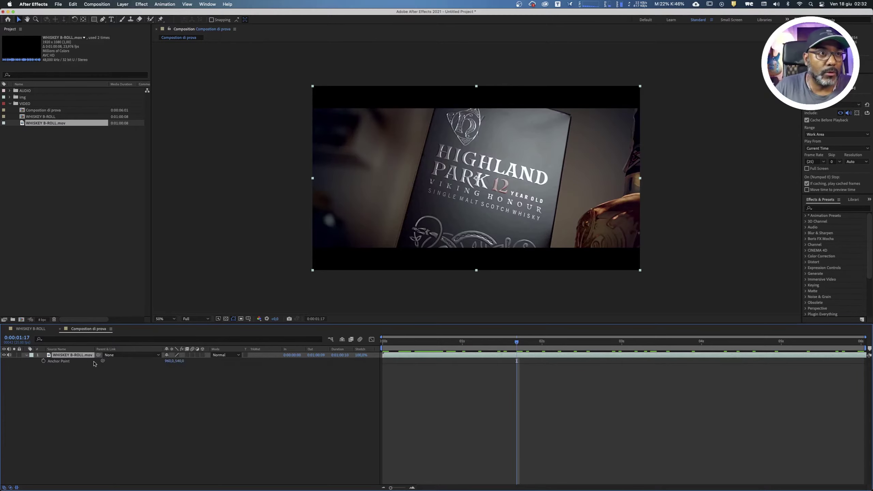
mouse_move(176, 360)
mouse_down()
mouse_move(246, 359)
mouse_move(215, 368)
mouse_up()
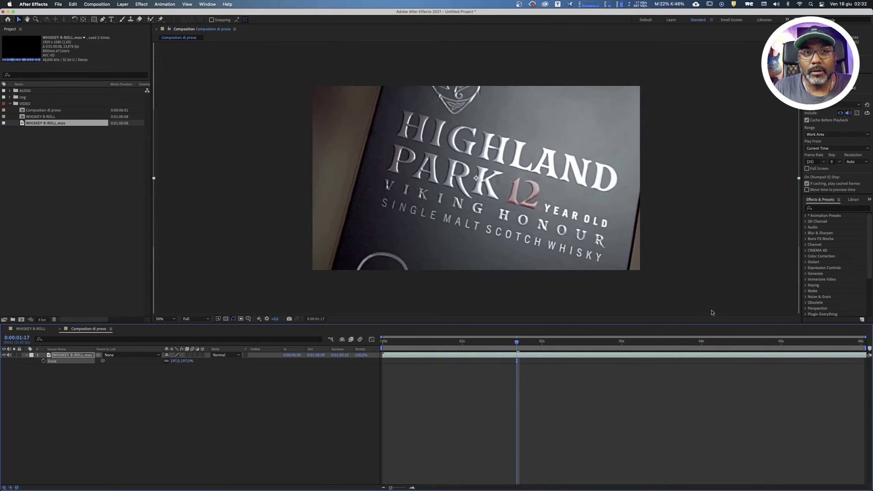
click(175, 361)
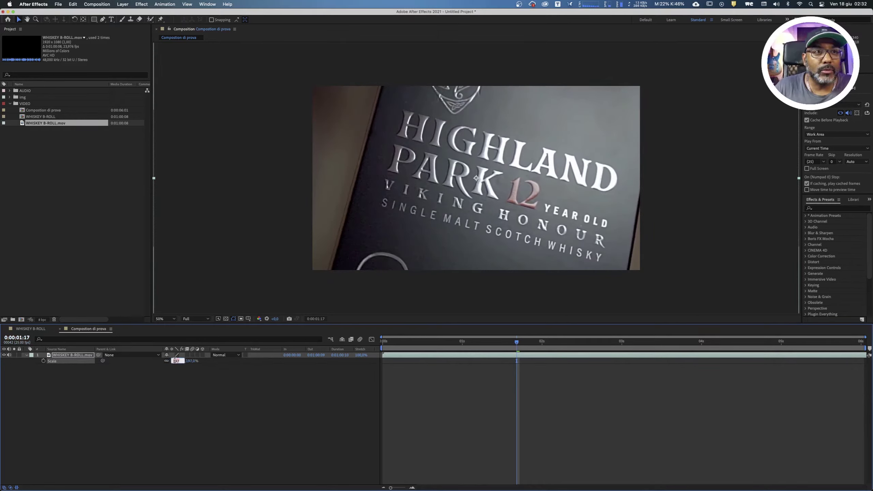
text(00)
key(Return)
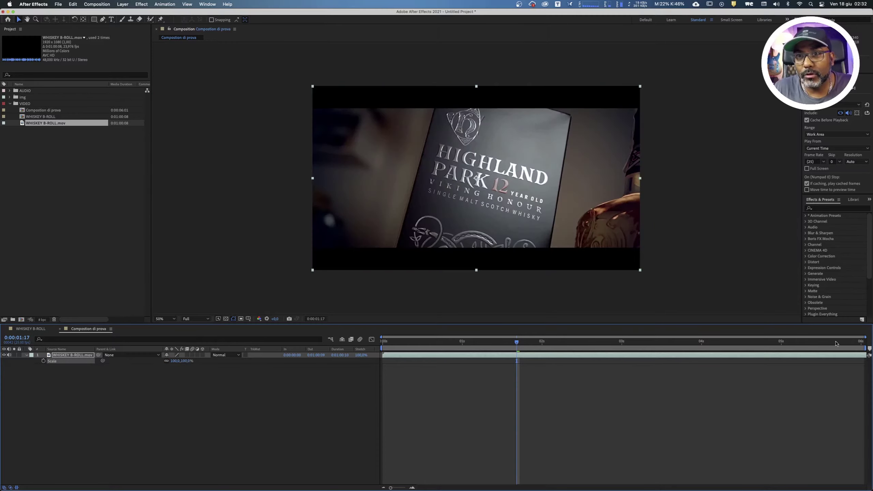
click(858, 341)
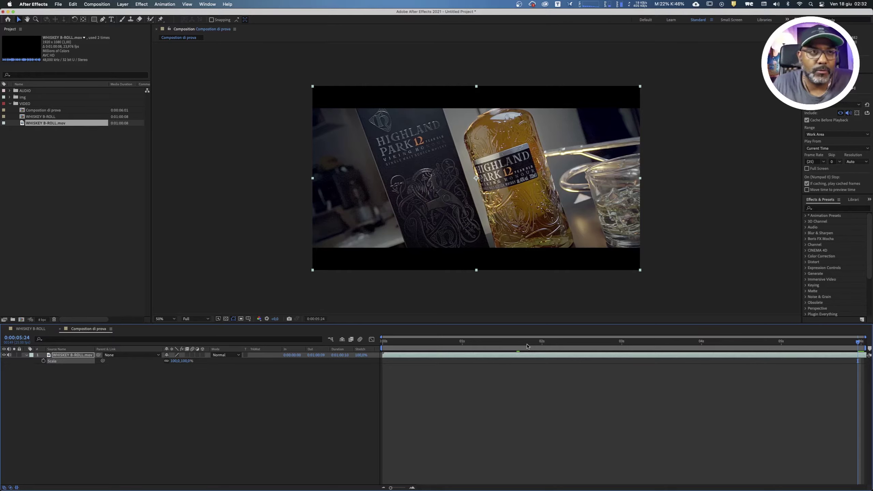
click(230, 415)
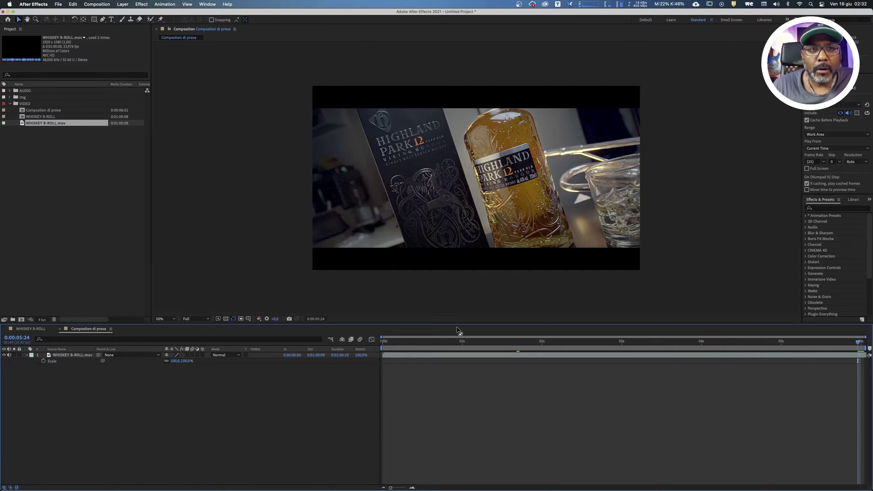
click(601, 348)
drag(601, 348, 551, 342)
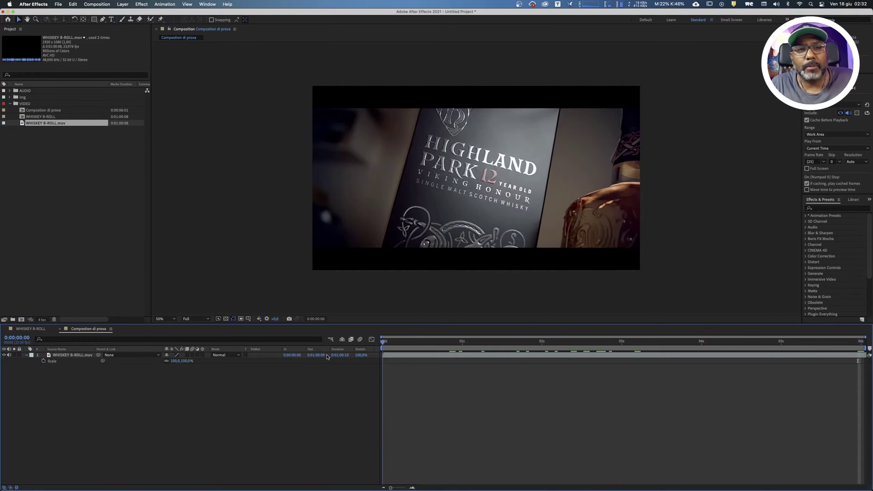
key(space)
click(596, 356)
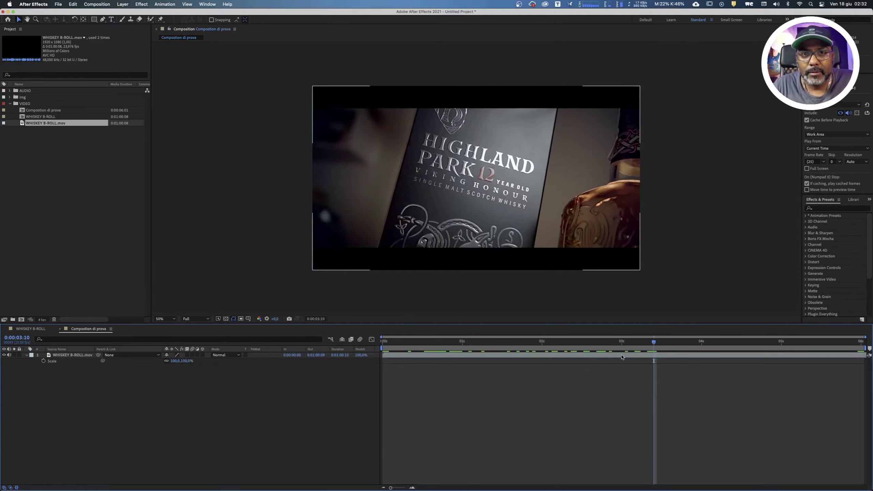
drag(662, 345, 672, 357)
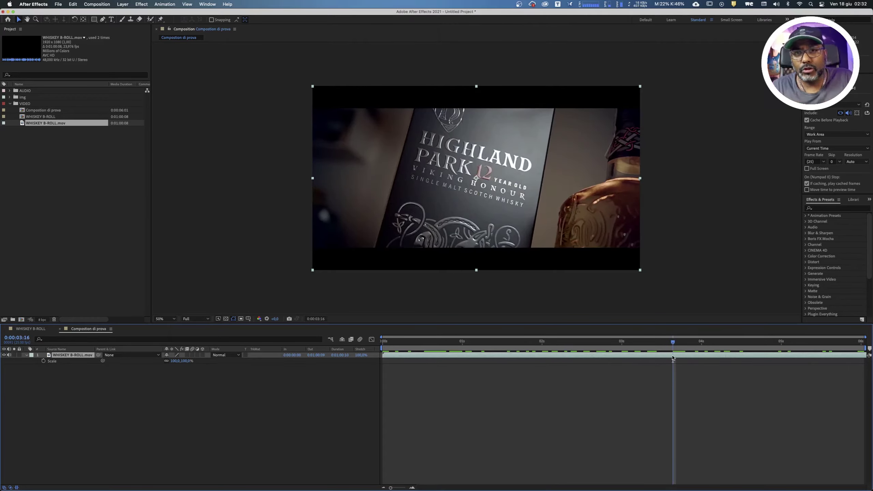
click(139, 374)
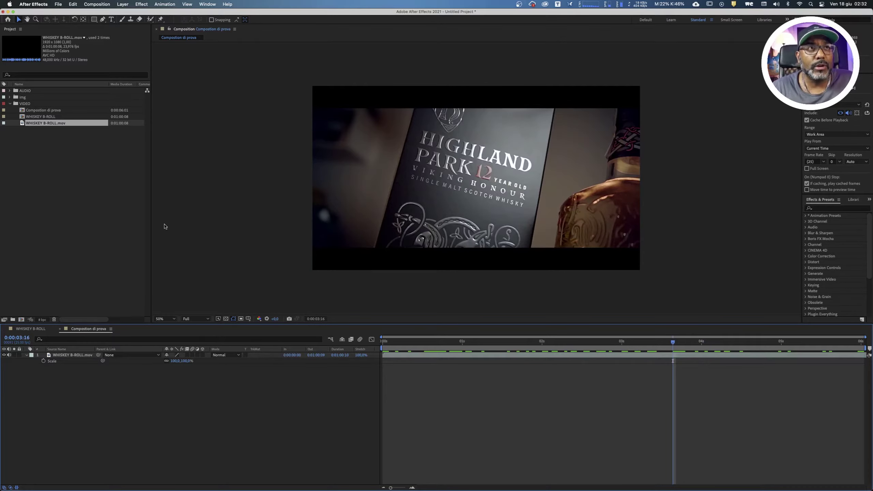
Add a dark blue solid through Layer > New > Solid, then delete it as too small
click(121, 5)
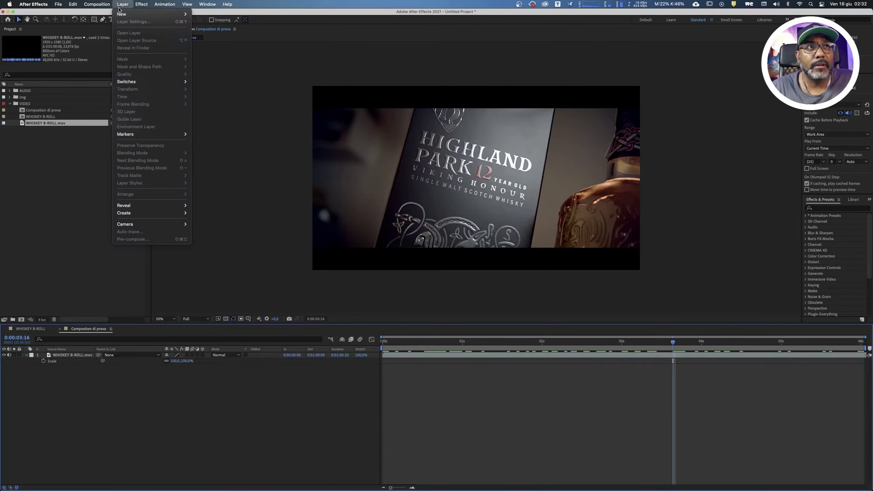
mouse_move(130, 14)
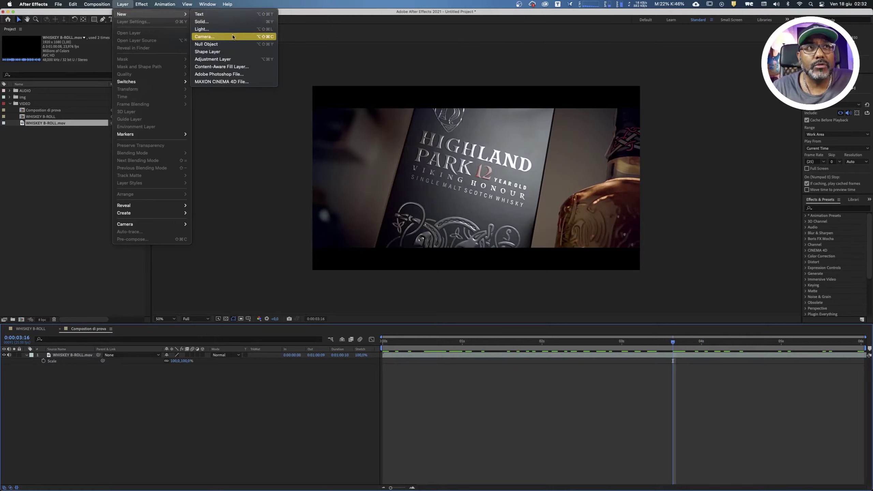
click(235, 23)
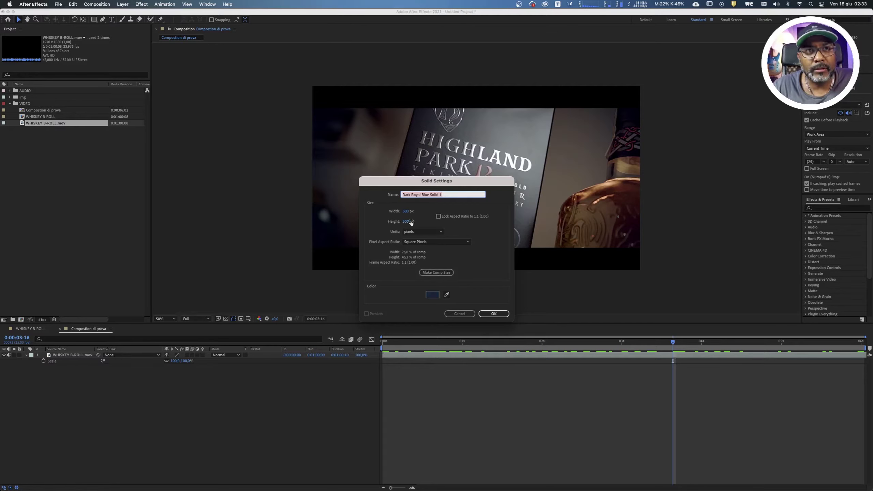
click(494, 313)
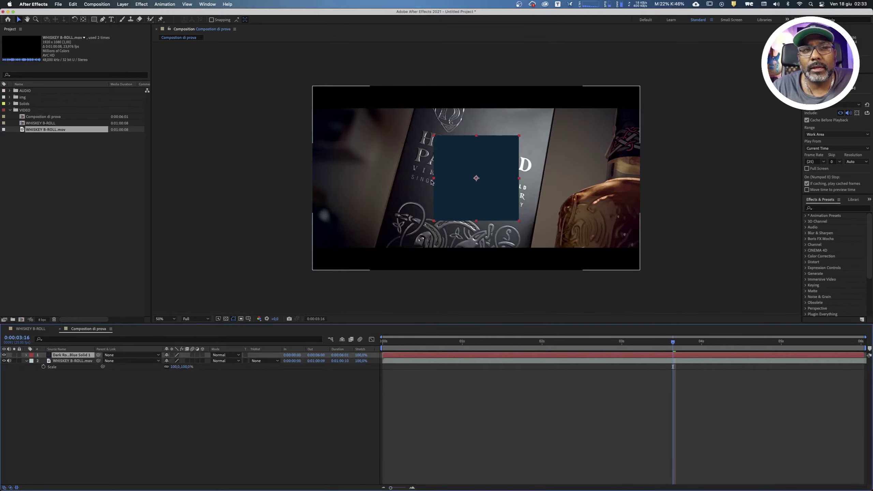
key(Delete)
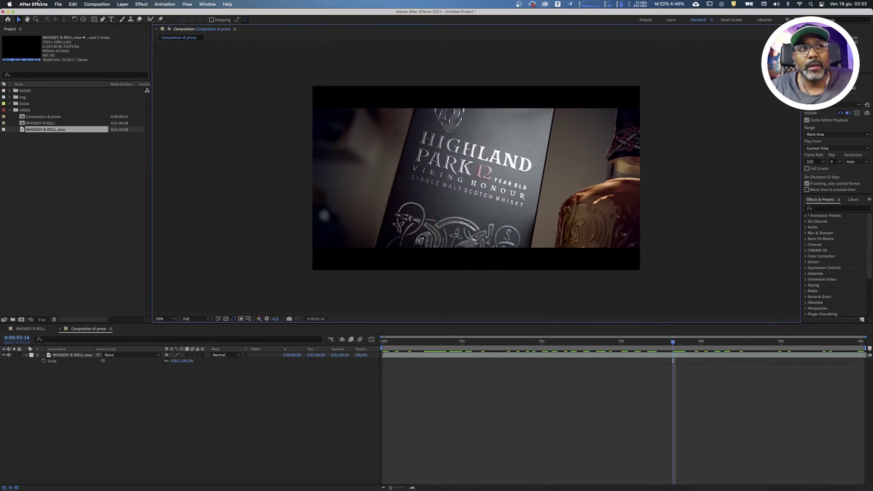
Create a comp-size dark royal blue solid with Make Comp Size, then remove it
key(super+y)
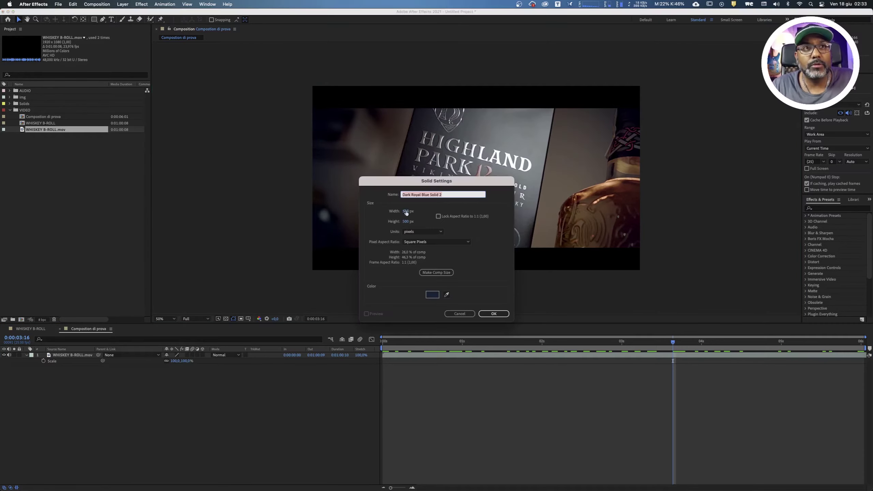
click(434, 273)
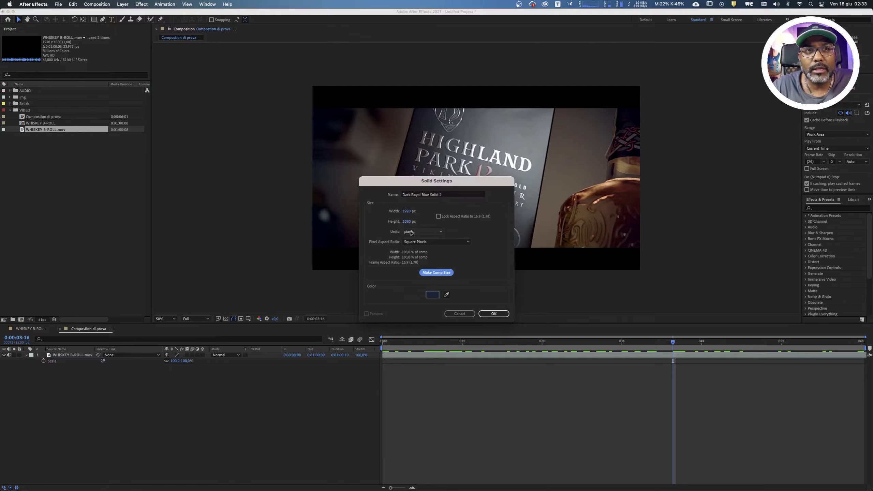
click(494, 313)
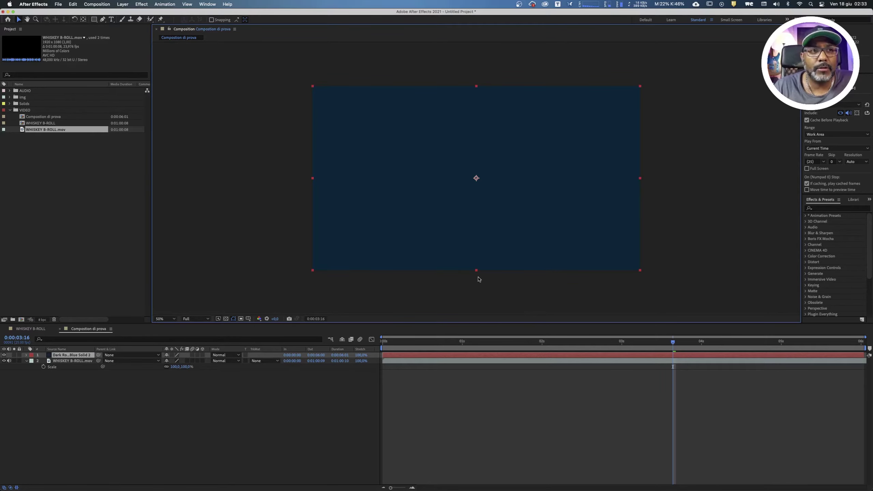
key(Delete)
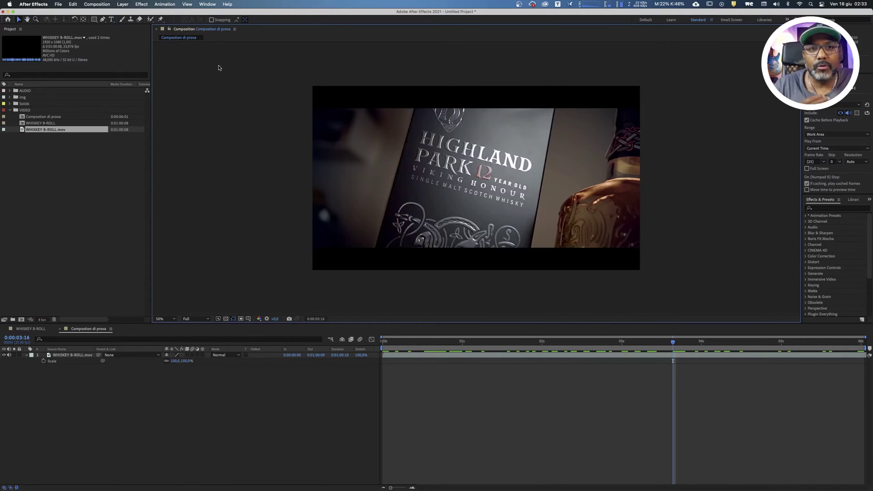
Recreate the full-frame 1920×1080 dark royal blue solid above the whisky clip
click(123, 4)
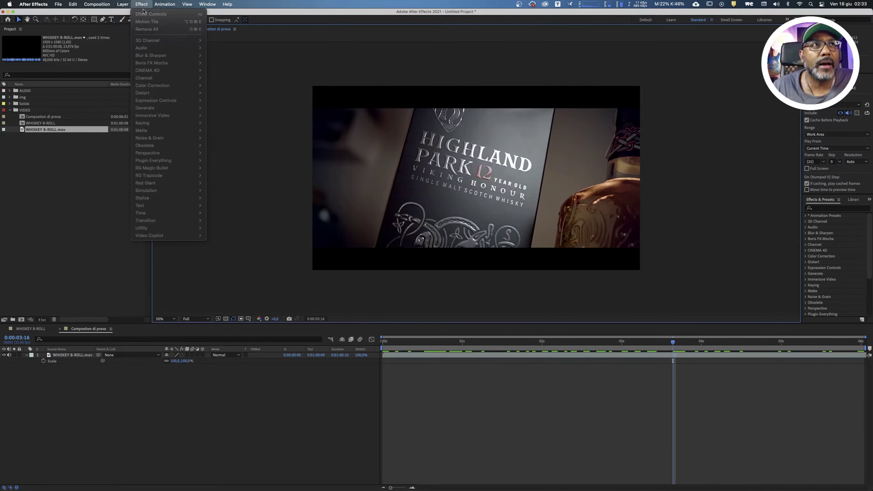
click(131, 6)
key(ctrl+y)
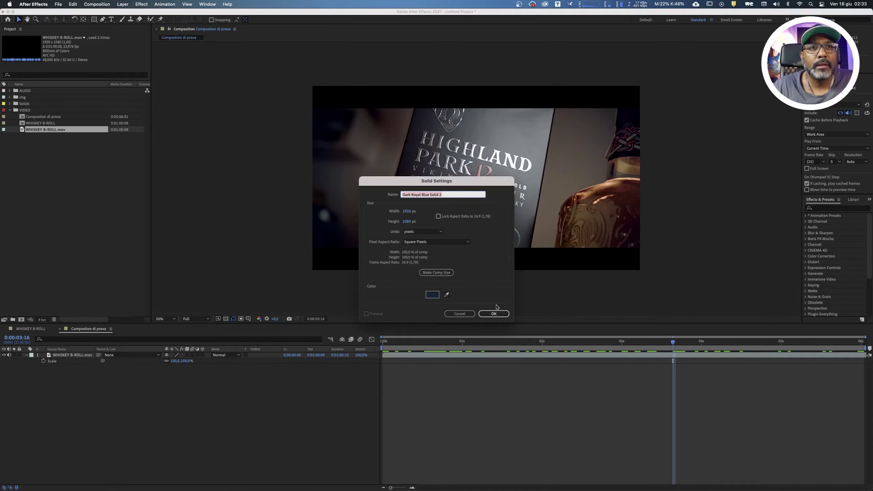
click(493, 314)
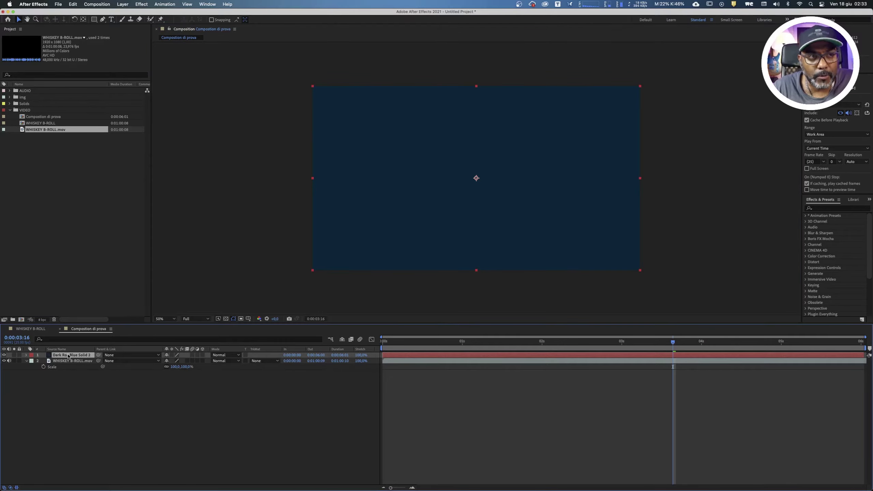
Reselect the blue solid and set its blend mode to Add after trying Multiply
drag(68, 356, 71, 368)
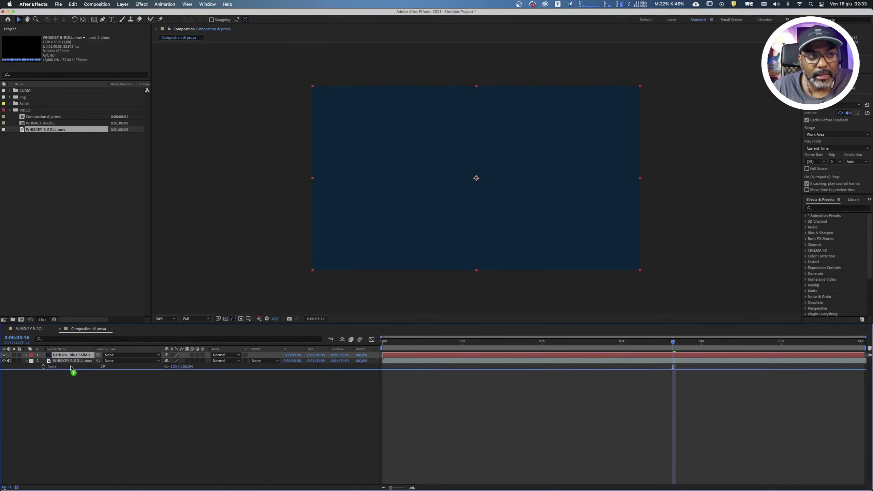
drag(71, 367, 74, 372)
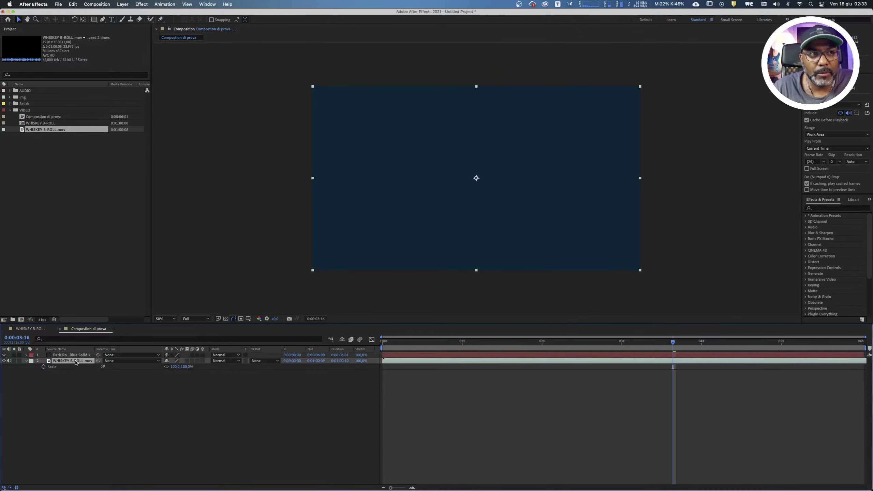
click(73, 356)
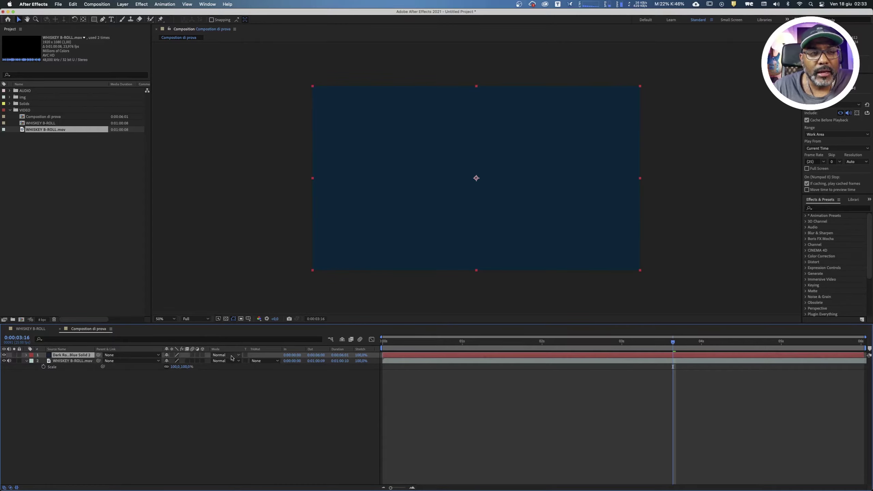
click(232, 356)
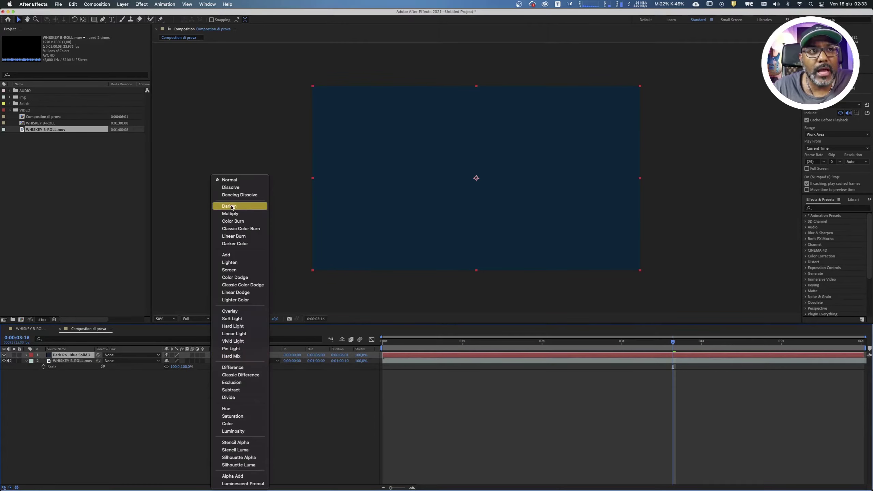
click(230, 213)
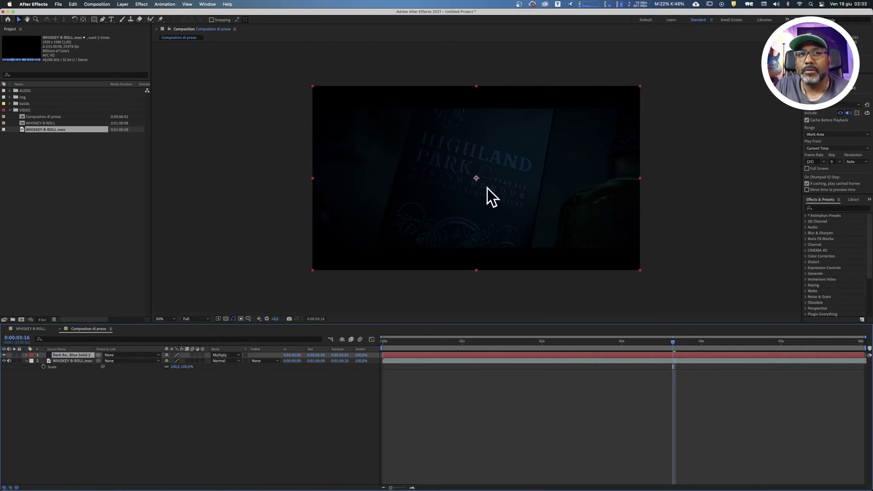
click(227, 355)
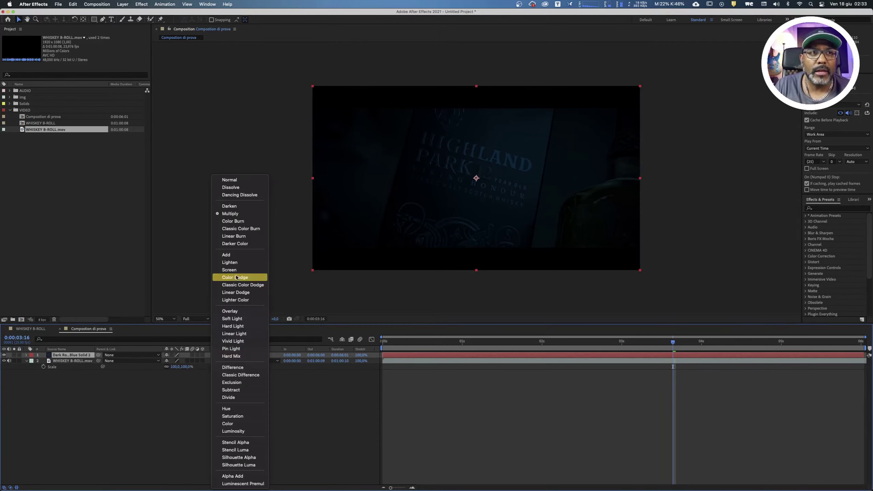
click(234, 258)
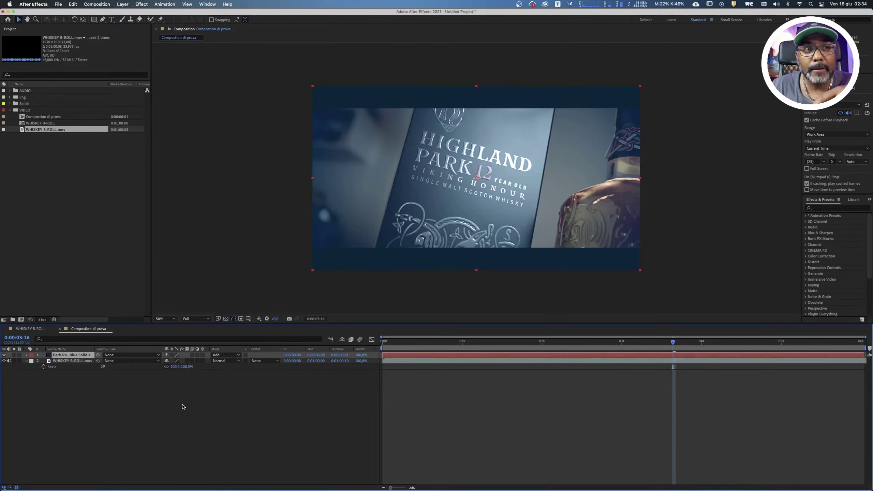
Review other blend modes keeping Add, reveal the solid's Opacity, and deselect all layers
click(225, 354)
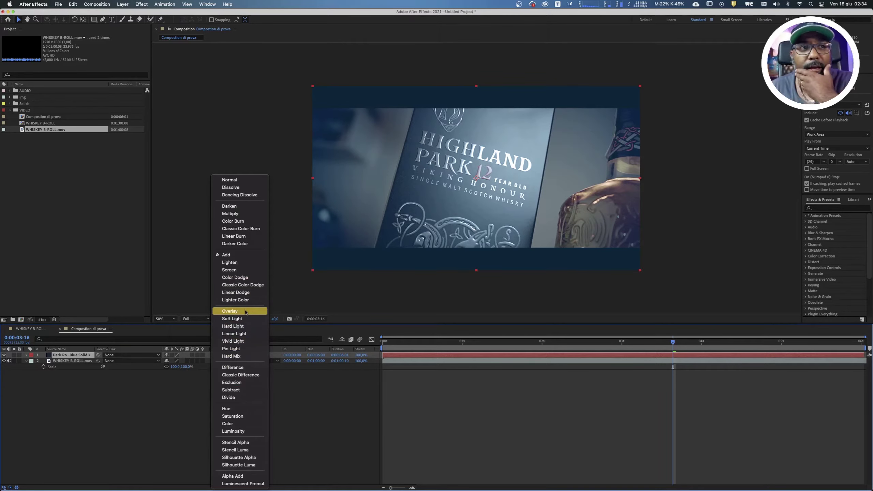
click(120, 413)
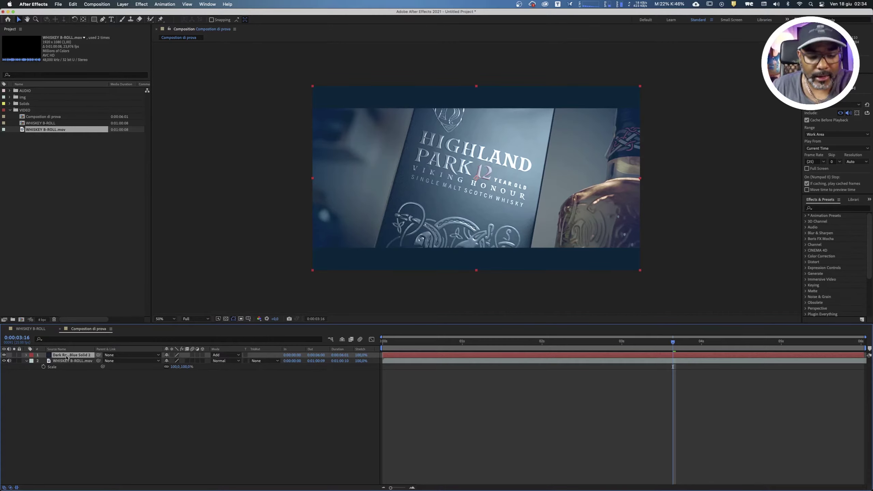
key(t)
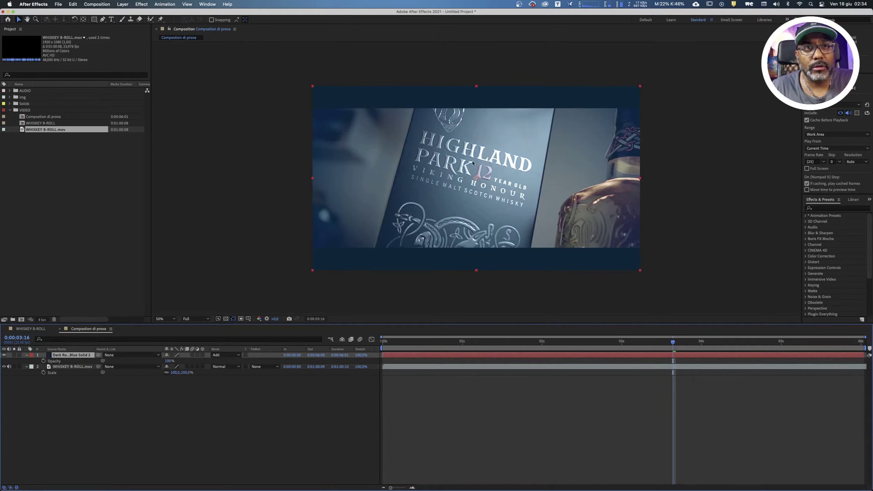
click(64, 458)
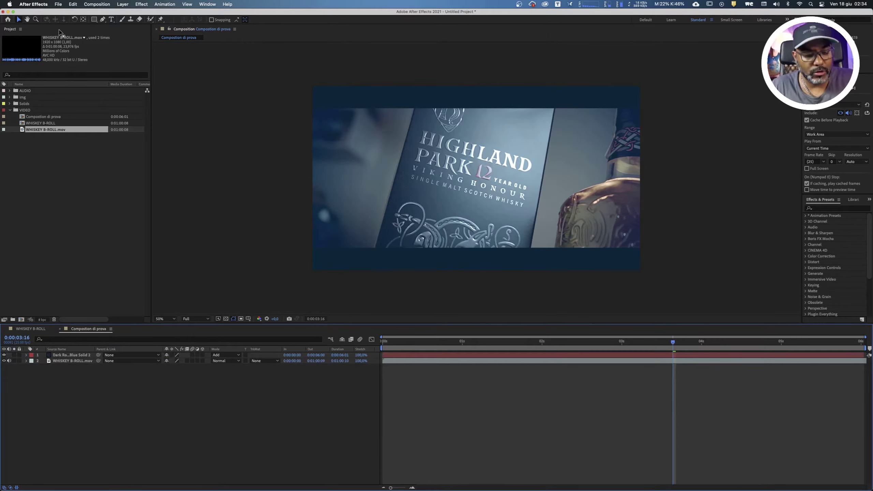
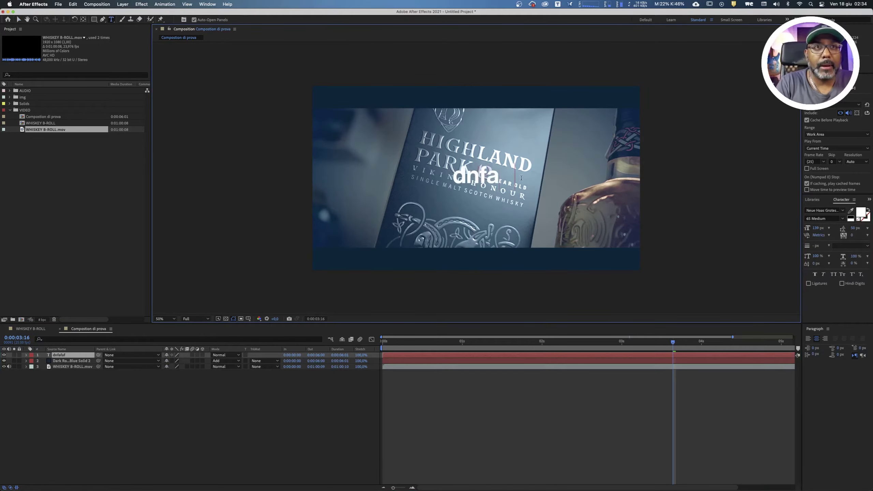
Complete the title as 'dnfafaf qfawf' and change its fill colour to dark red
text(qfawf)
key(Escape)
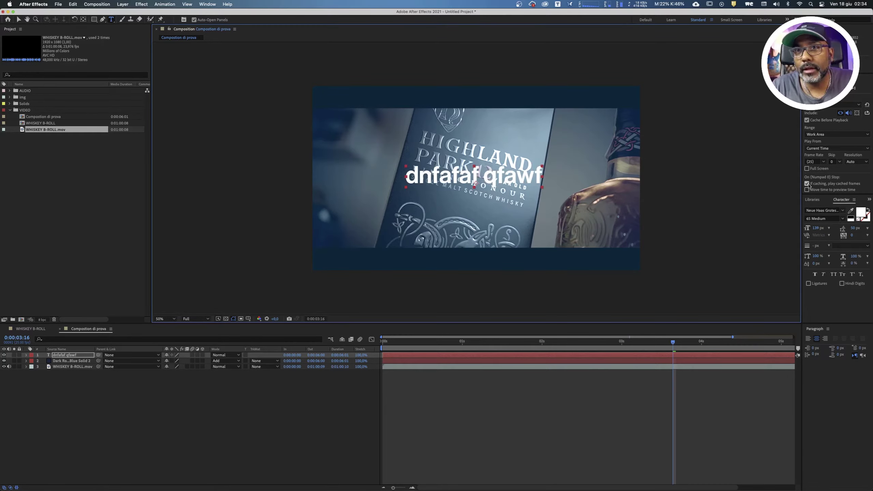
click(860, 212)
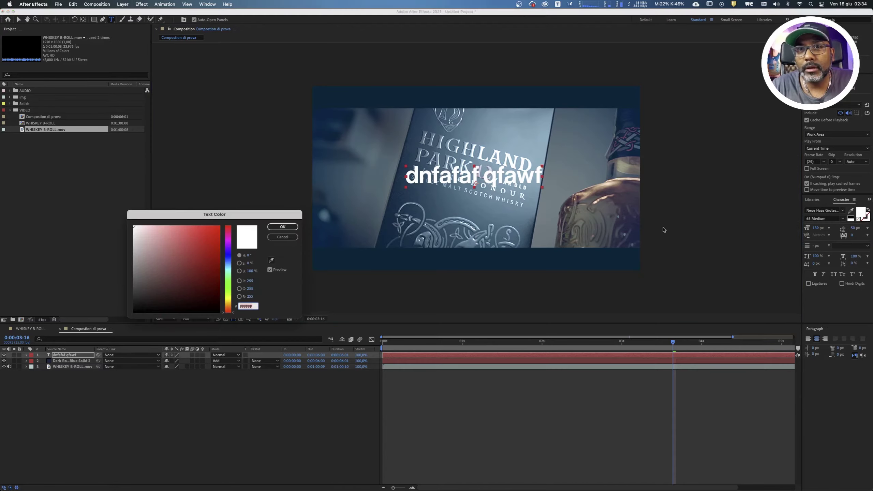
click(177, 262)
click(282, 227)
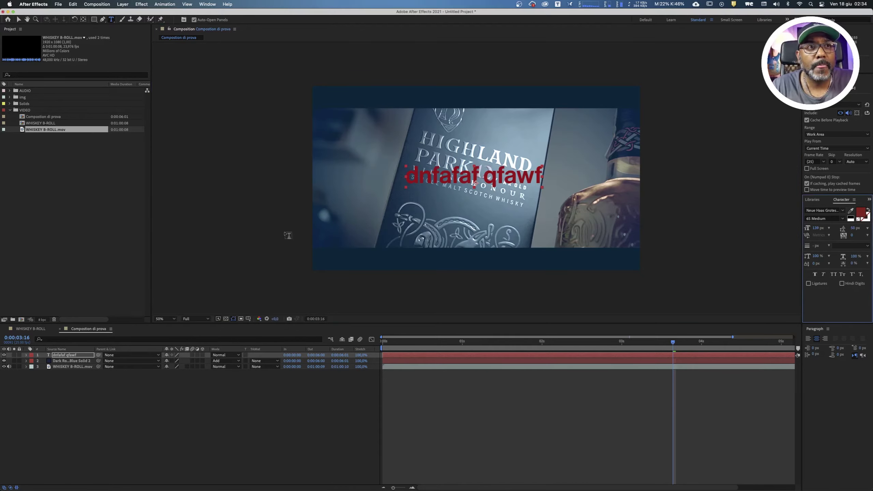
key(v)
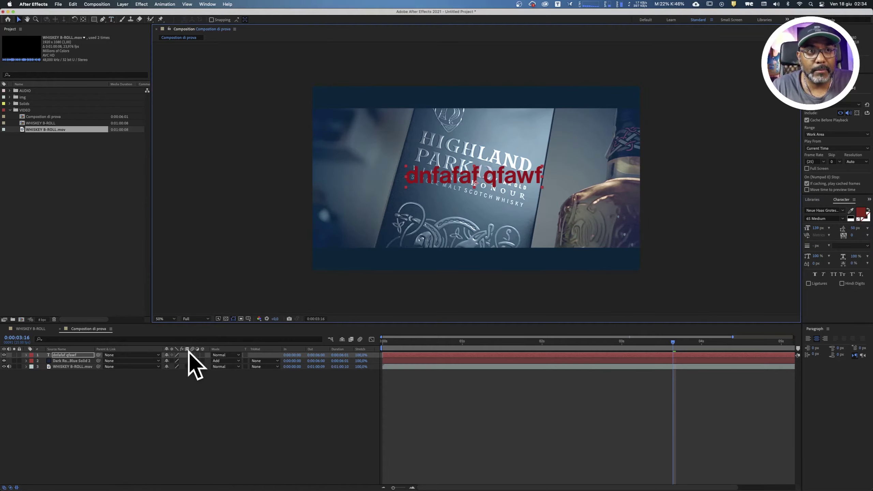
Try Overlay and Add blending on the title layer, settling on Multiply
click(219, 357)
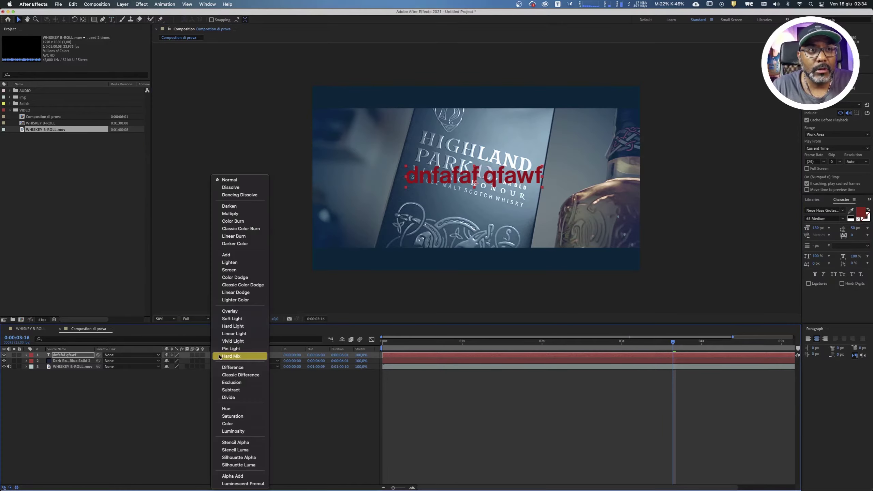
click(233, 311)
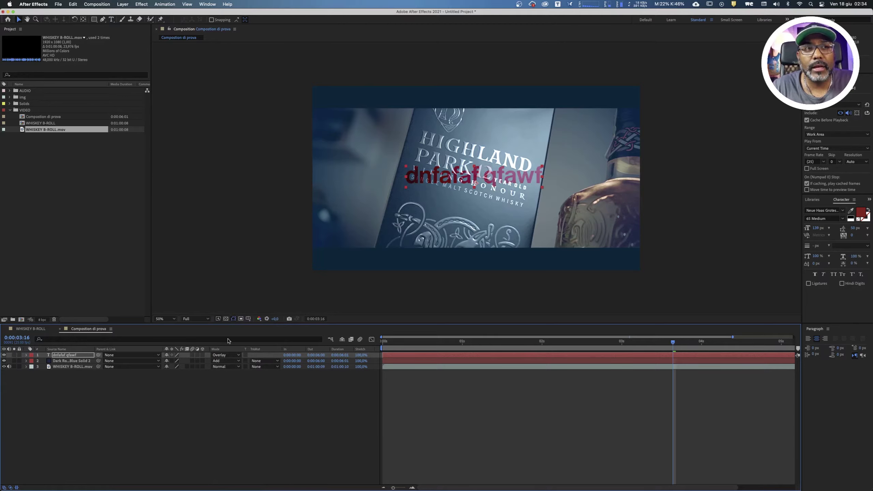
click(227, 355)
click(233, 255)
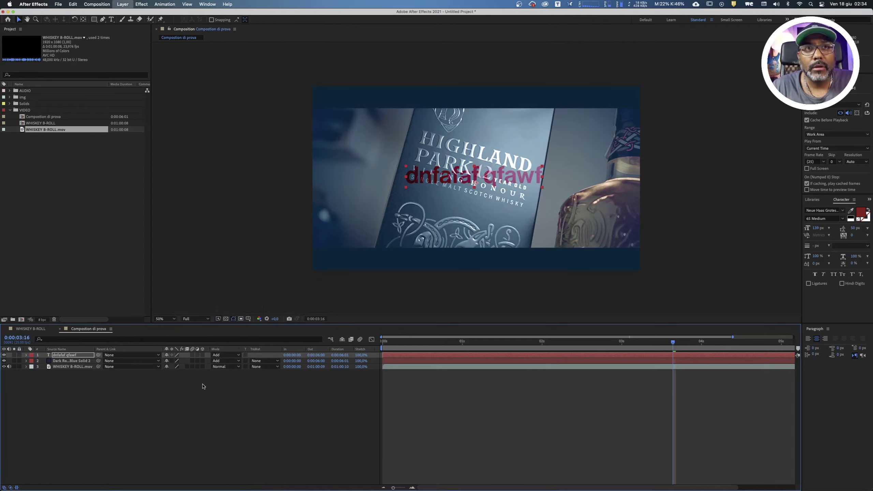
click(222, 355)
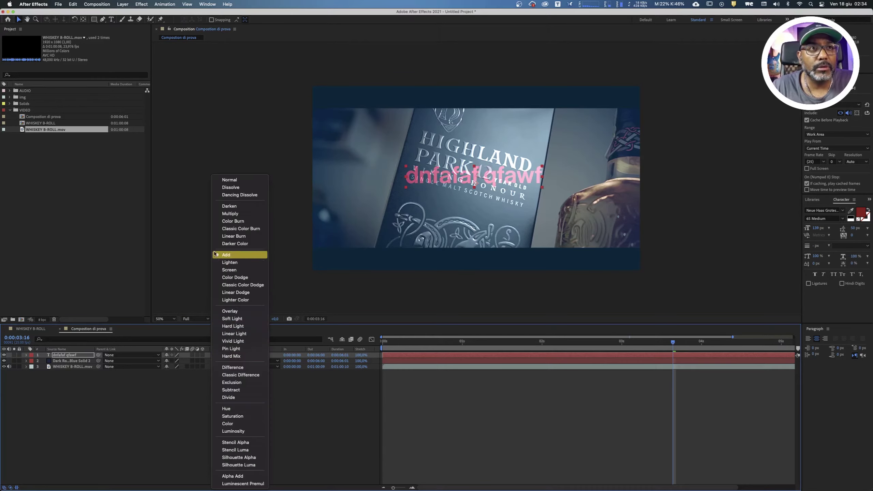
click(226, 213)
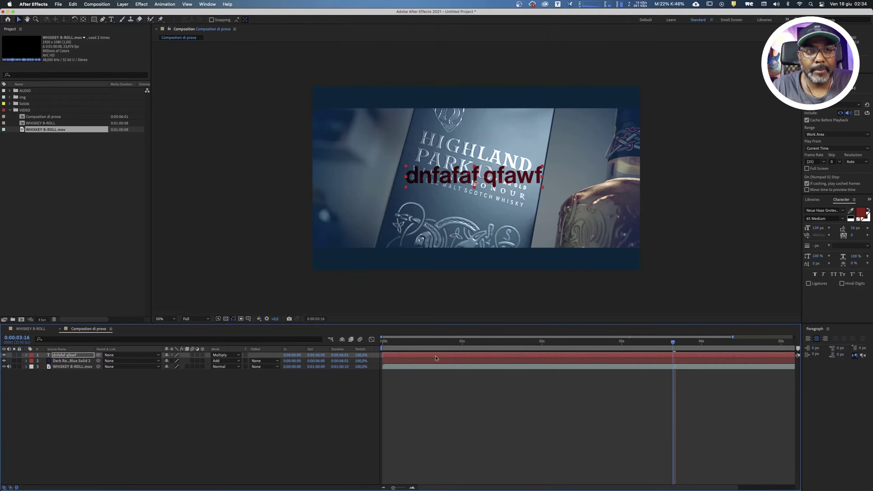
click(77, 356)
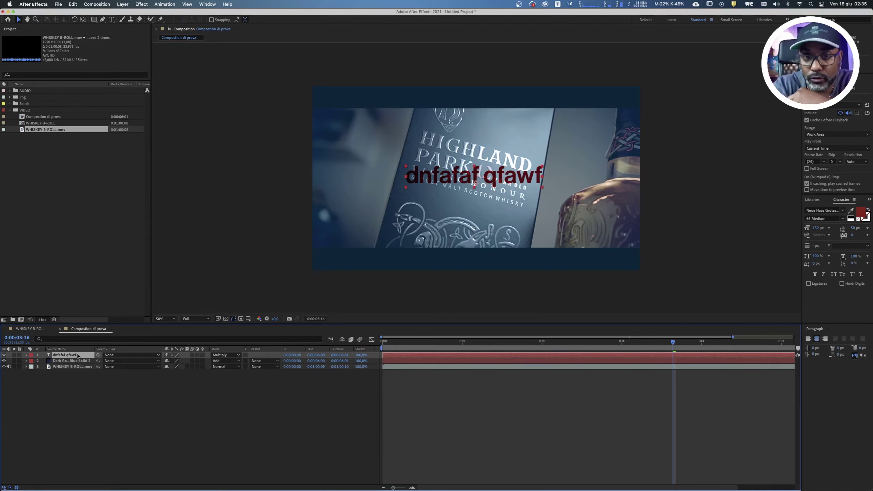
Scrub the playhead back to 0:00:01:11, ending with the title text layer selected
click(68, 407)
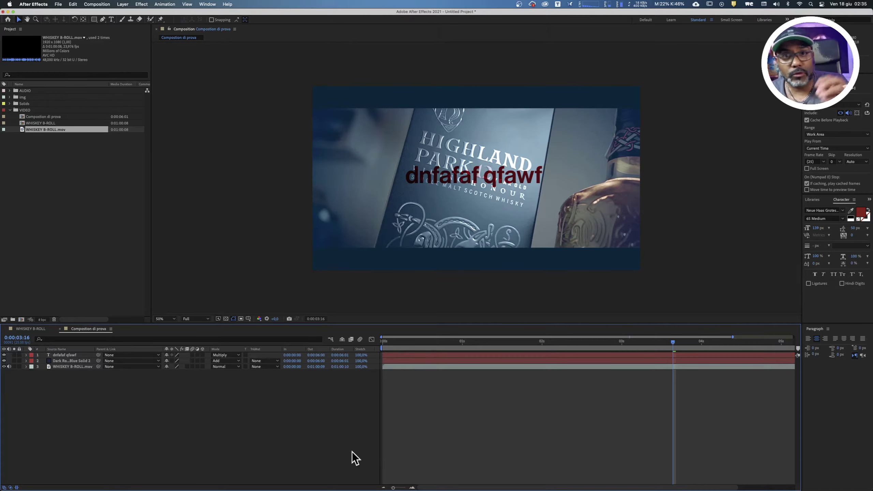
click(606, 342)
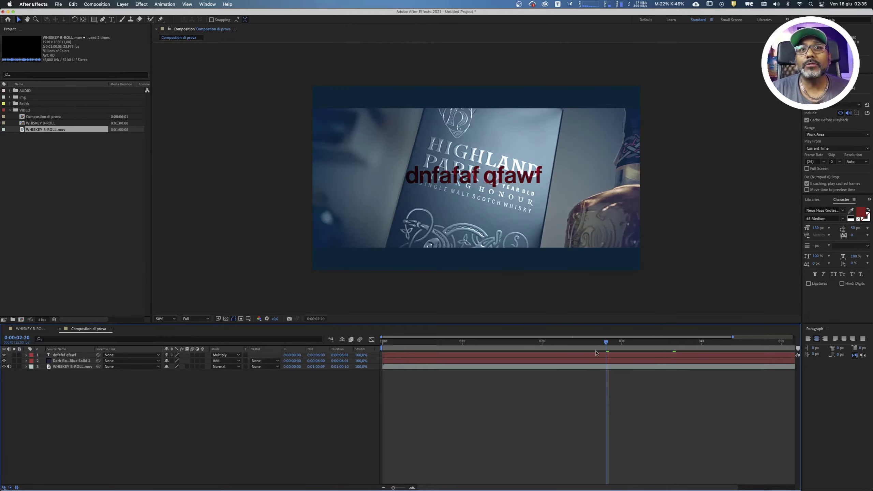
click(595, 358)
drag(601, 345, 469, 342)
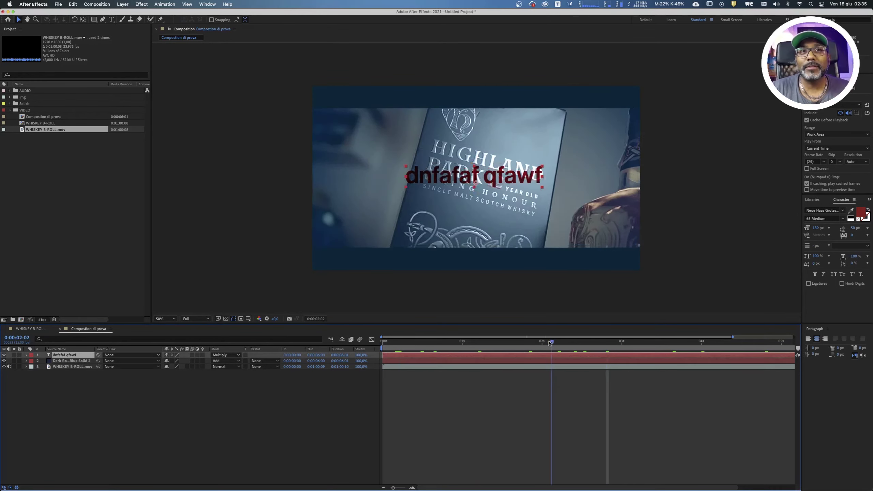
click(497, 342)
click(506, 361)
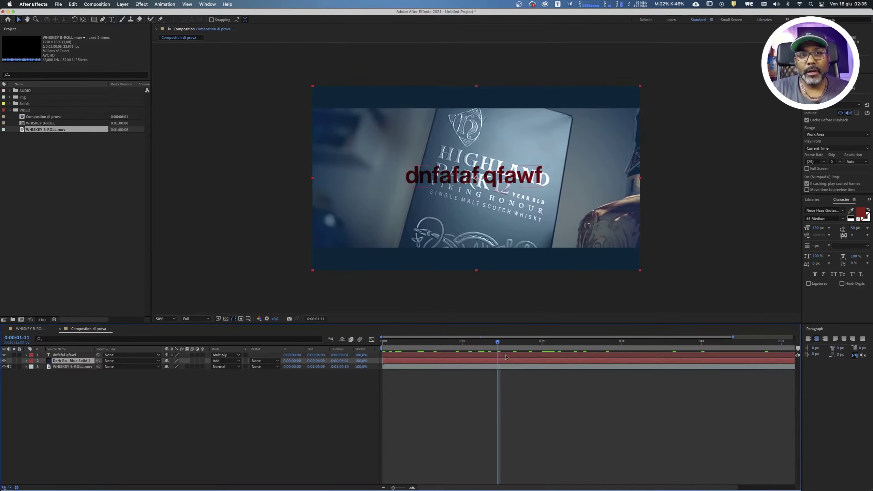
click(505, 356)
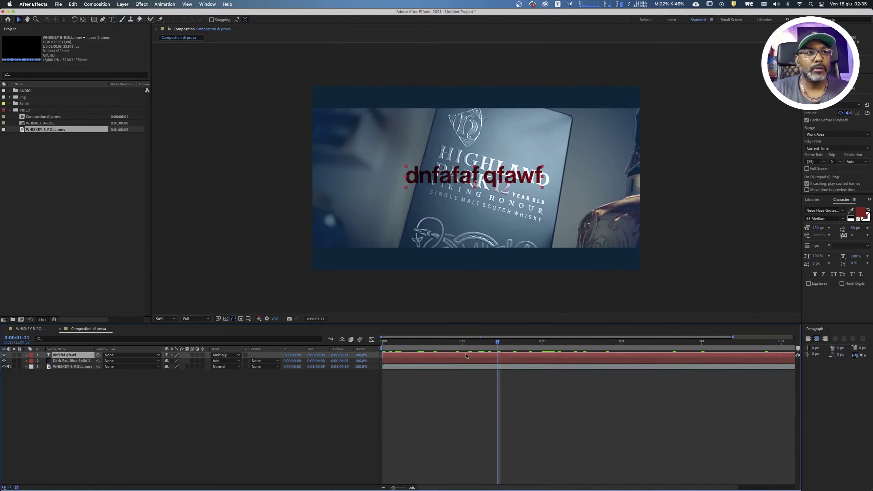
Replace the title's wording, first a typed person's name, with 'Testo Generico'
double_click(489, 355)
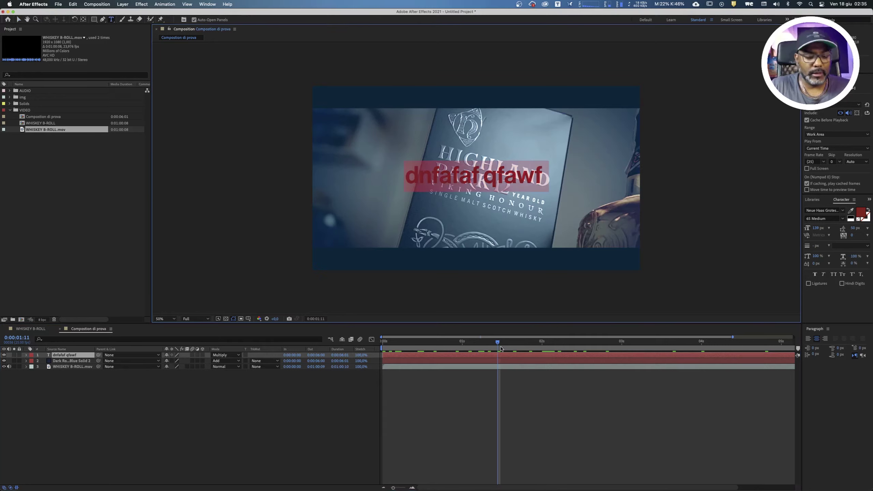
text(Osmel Fabr)
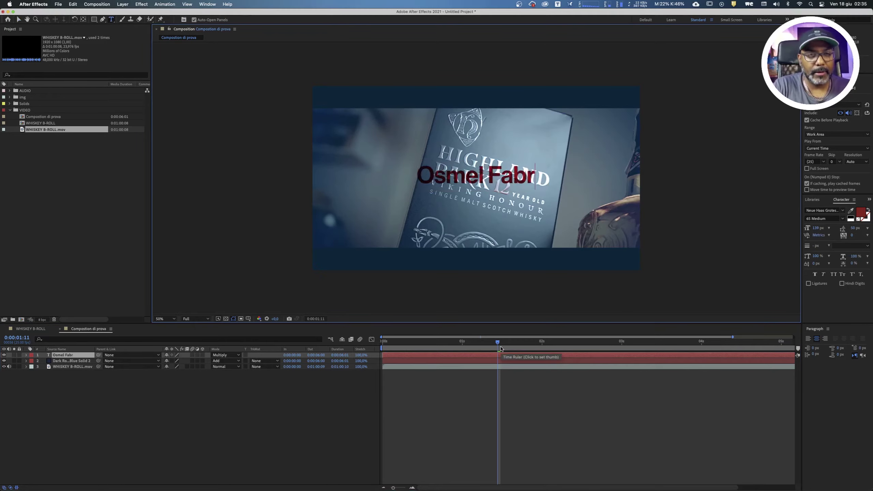
text(e)
key(super+a)
key(BackSpace)
text(Testo)
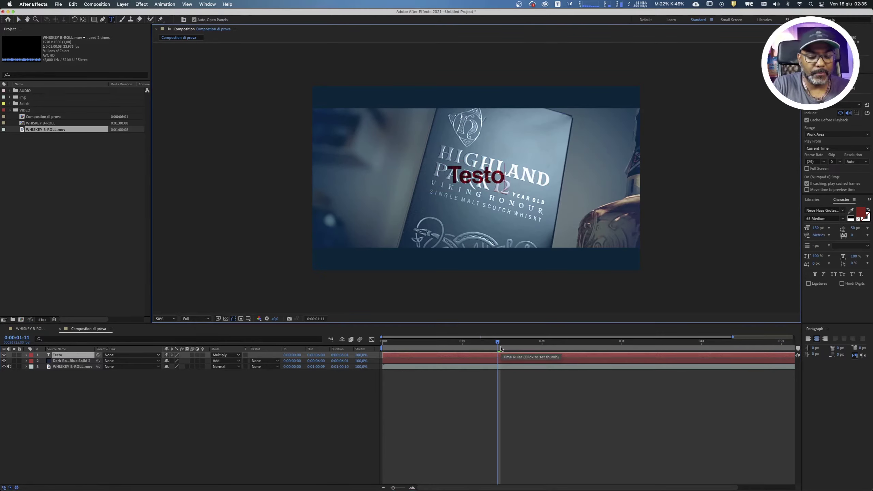
text( Generico)
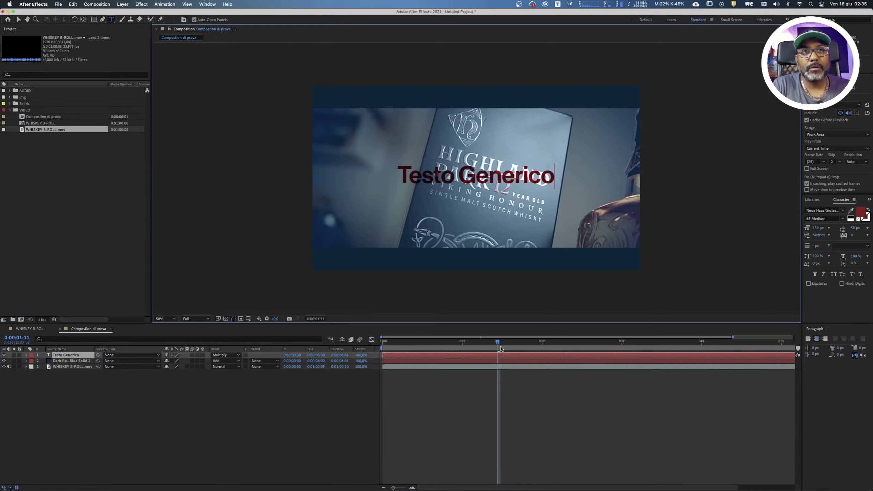
key(Escape)
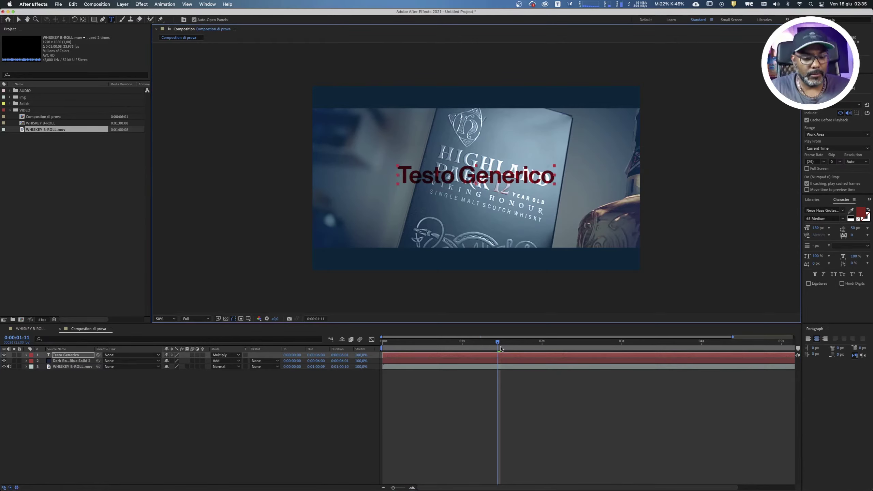
Return the title's blending mode to Normal and pick white as its fill colour
click(223, 357)
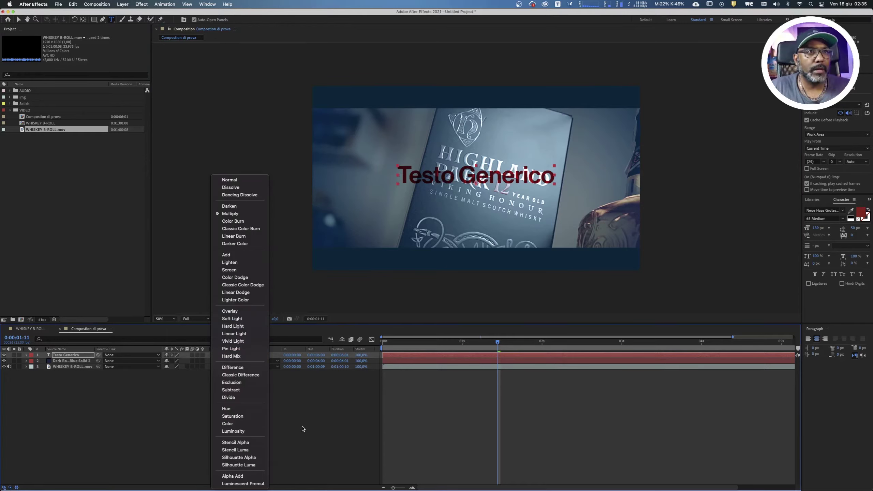
click(235, 180)
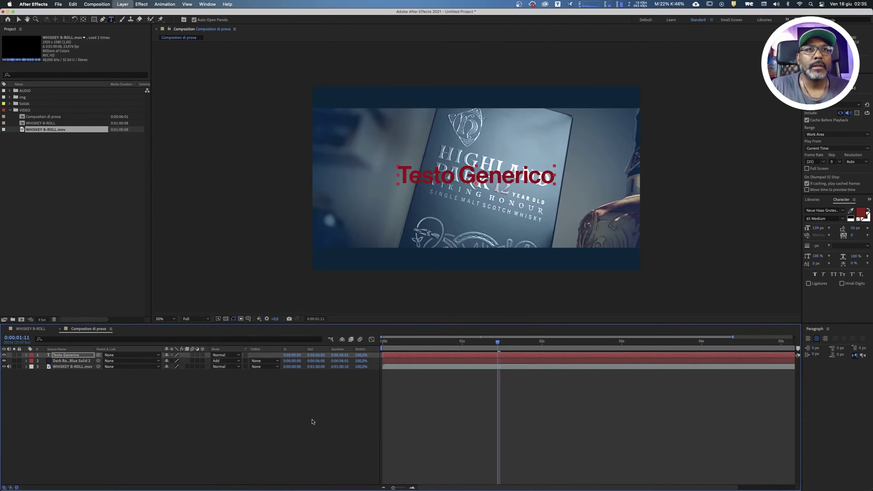
click(859, 214)
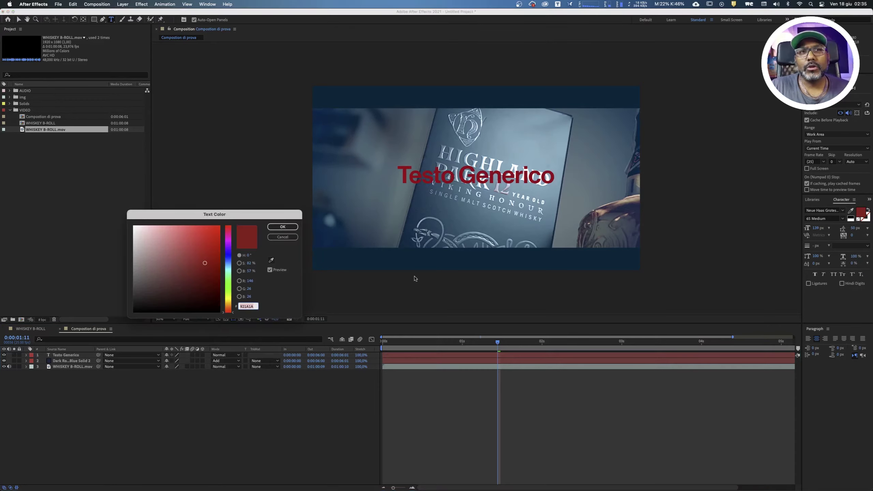
drag(172, 271, 131, 216)
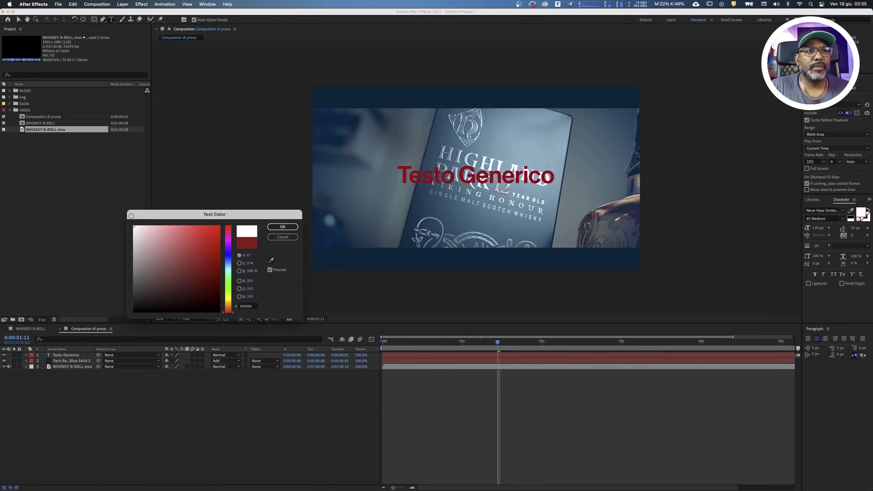
click(282, 227)
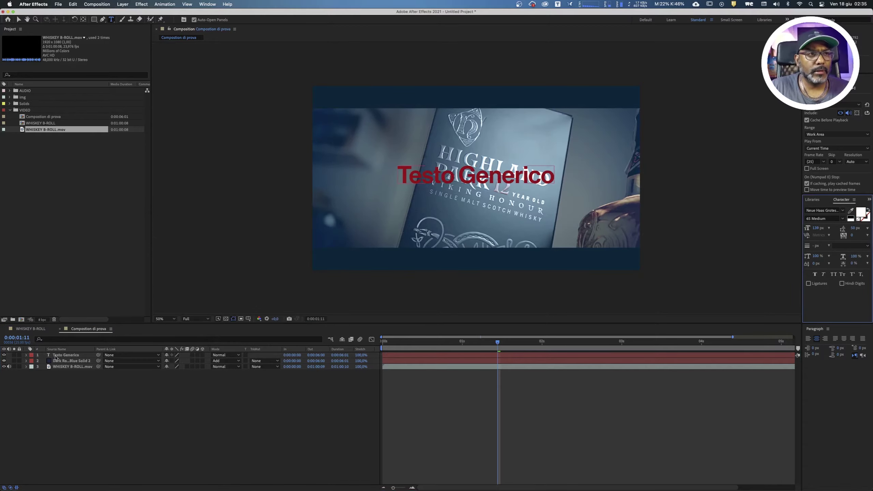
Set the Testo Generico layer's fill colour to white (FFFFFF)
click(238, 354)
click(860, 213)
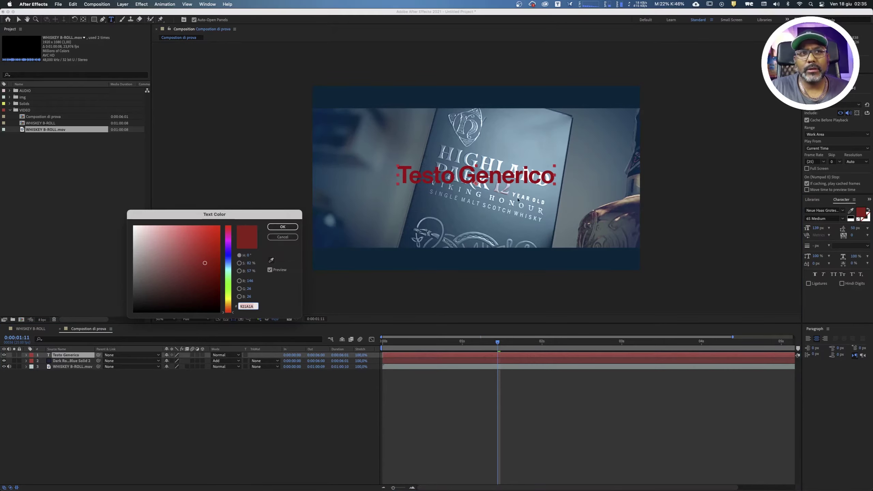
drag(172, 242, 132, 221)
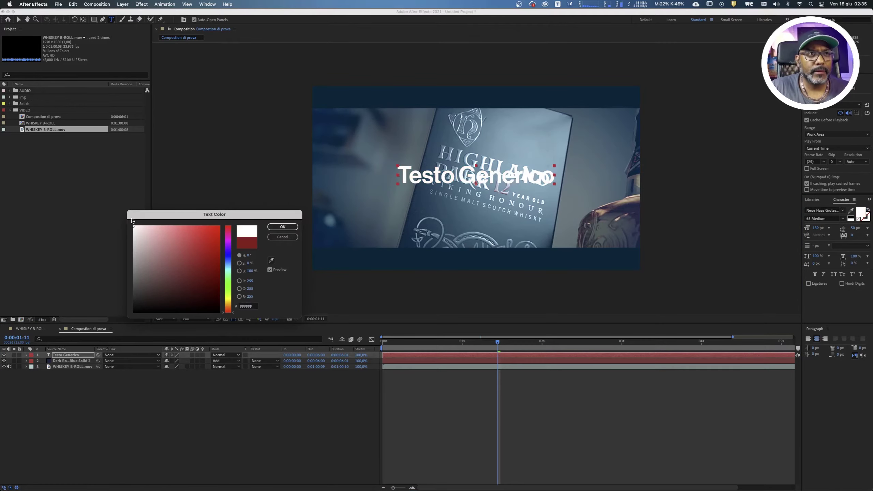
click(292, 225)
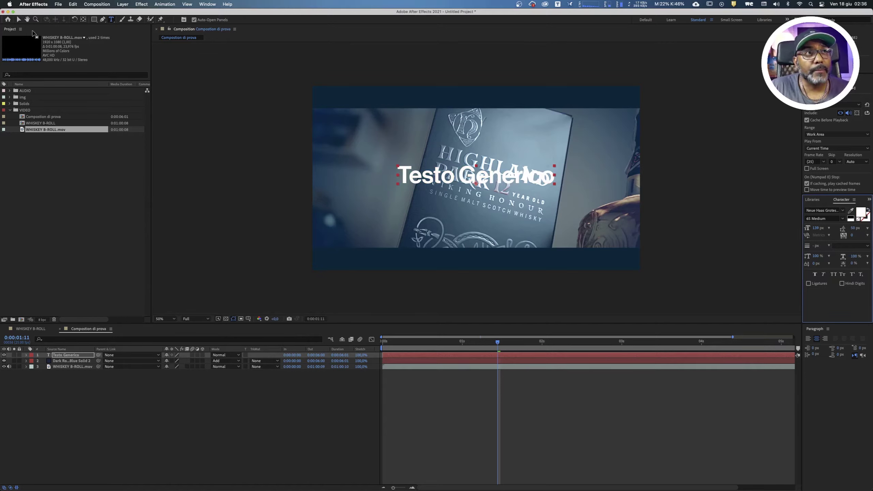
click(19, 20)
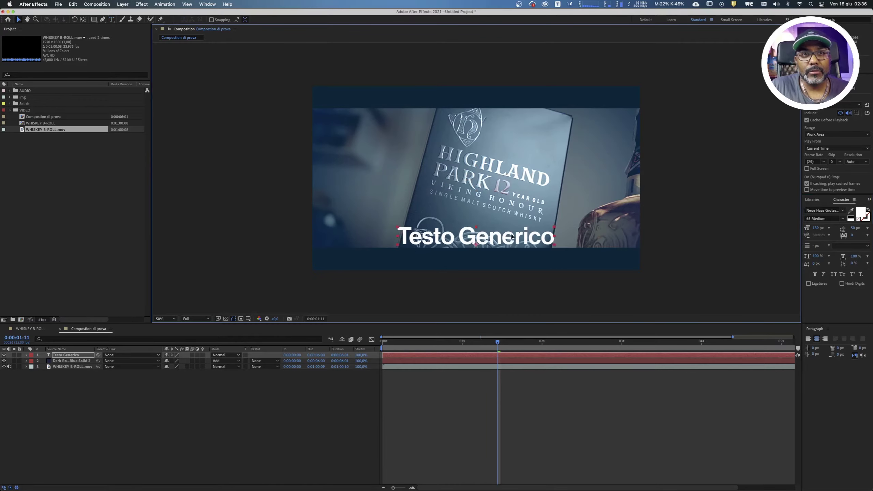
drag(489, 141, 476, 210)
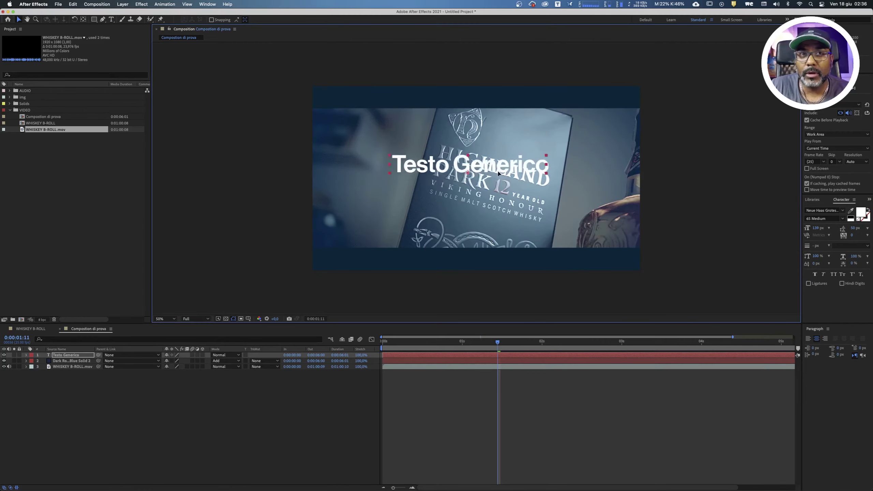
click(589, 192)
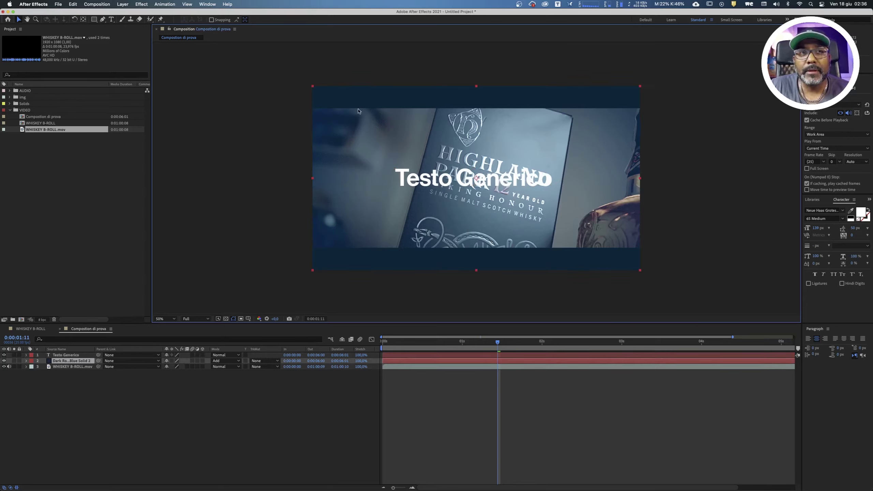
drag(364, 126, 167, 106)
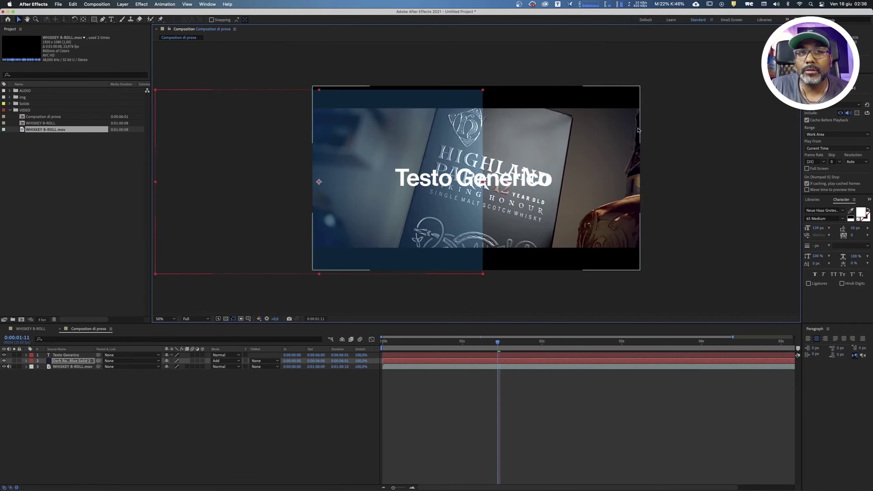
click(588, 160)
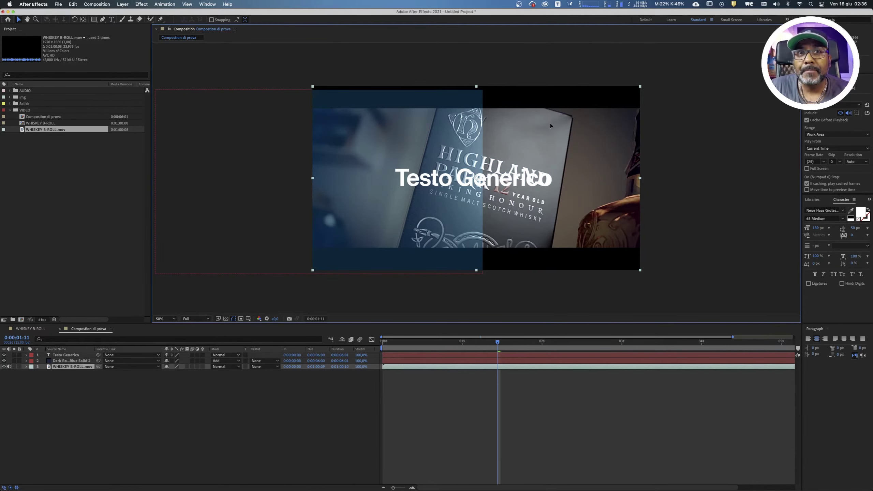
drag(551, 126, 453, 81)
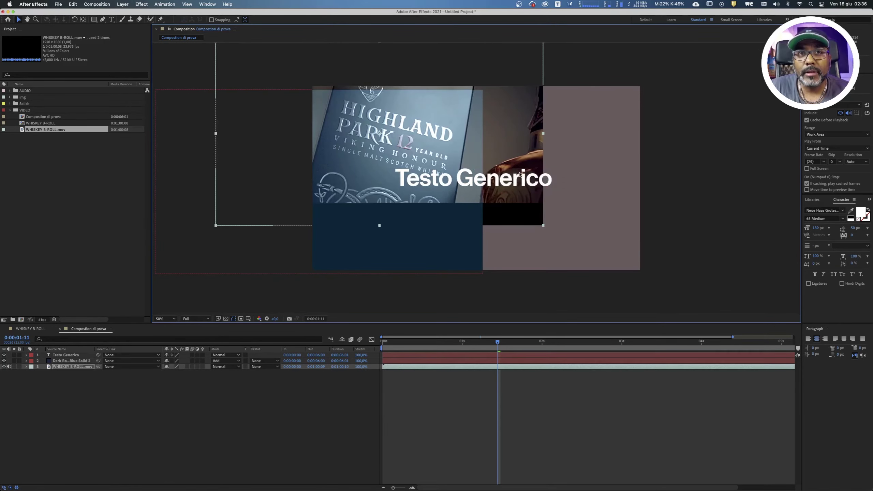
click(540, 185)
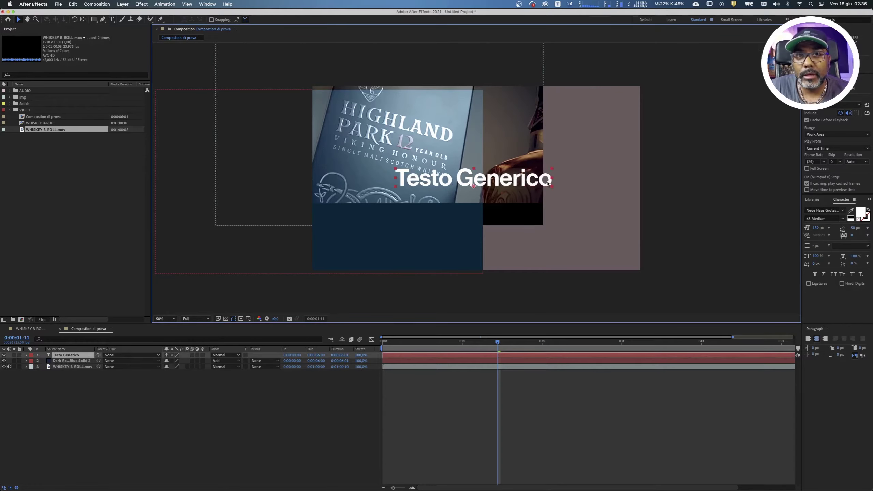
drag(550, 178, 555, 197)
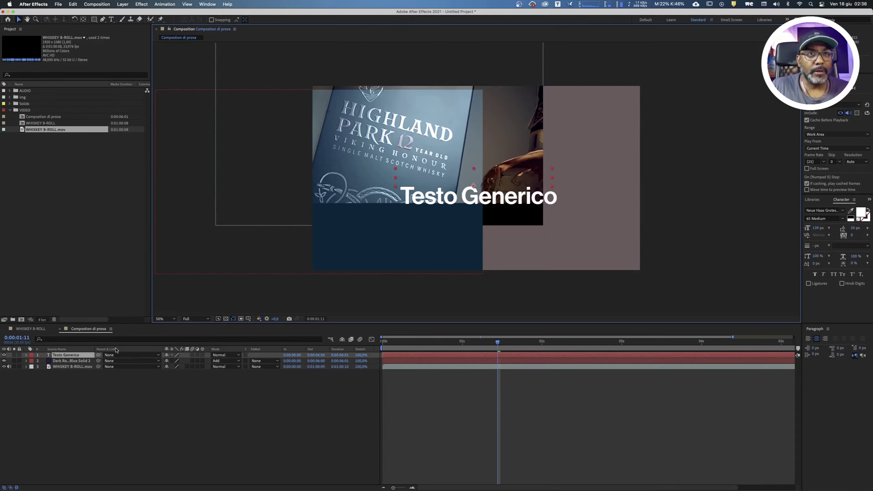
key(super+z)
key(super+z)
key(super+z)
click(79, 402)
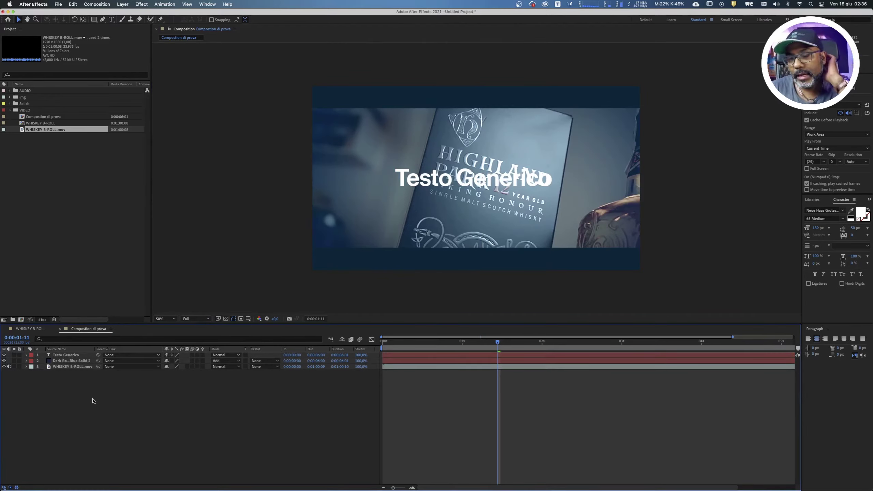
Expand the text, dark blue solid and WHISKEY B-ROLL.mov layers to show their property groups
click(64, 356)
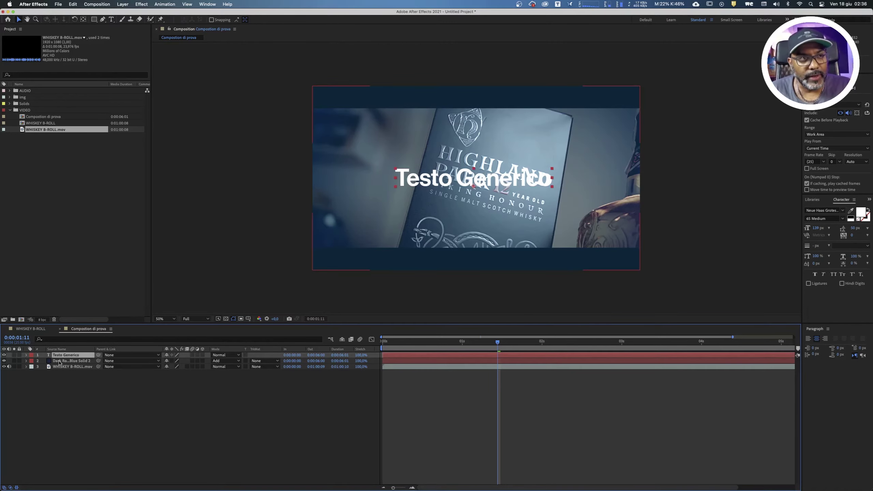
click(61, 361)
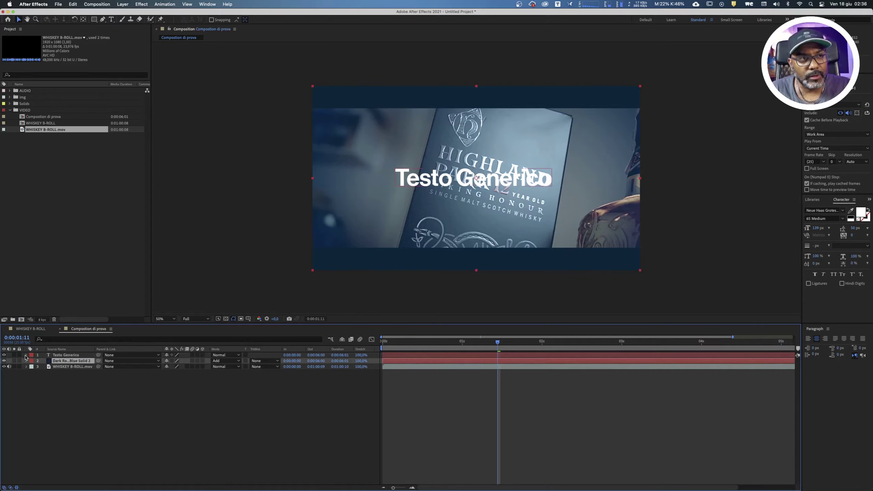
click(27, 366)
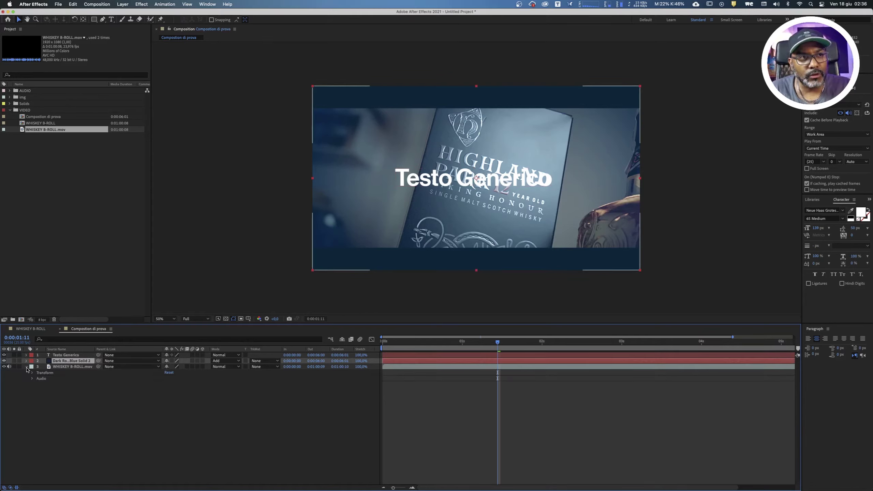
click(27, 361)
click(27, 354)
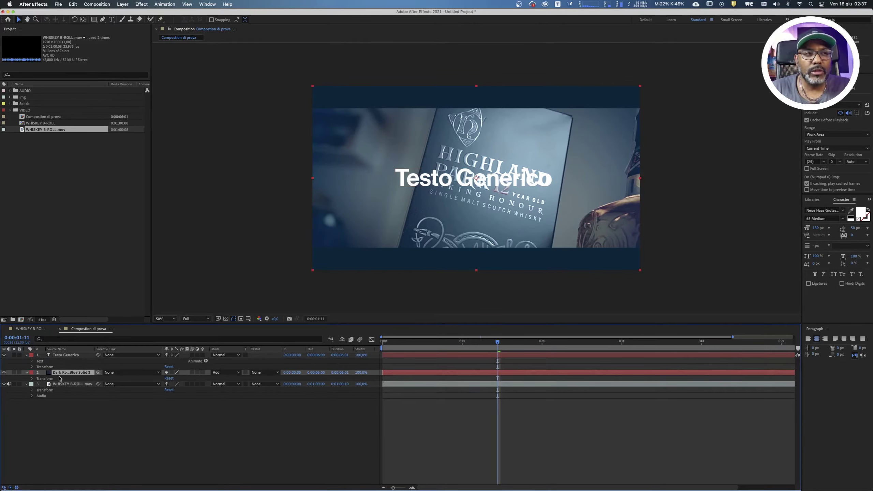
click(50, 379)
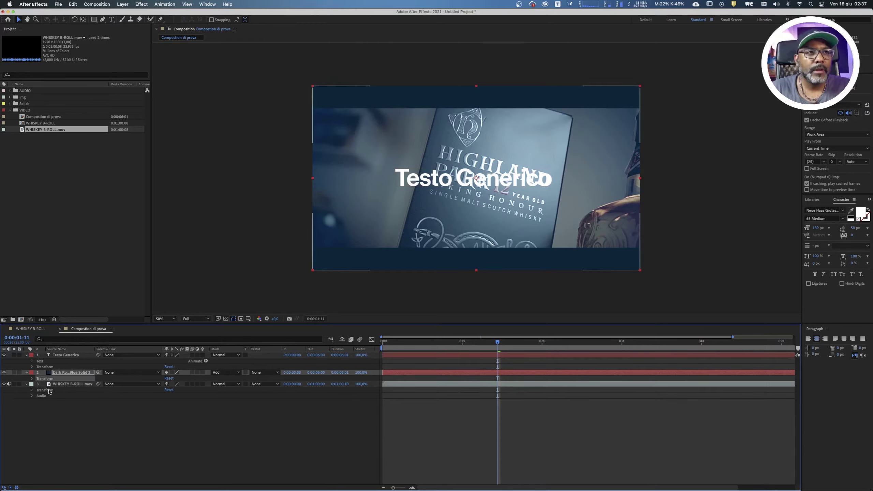
click(63, 384)
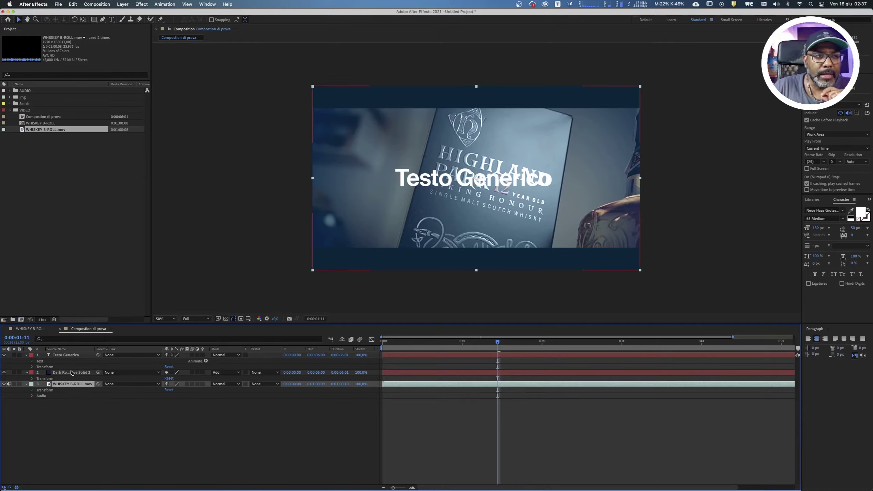
click(63, 357)
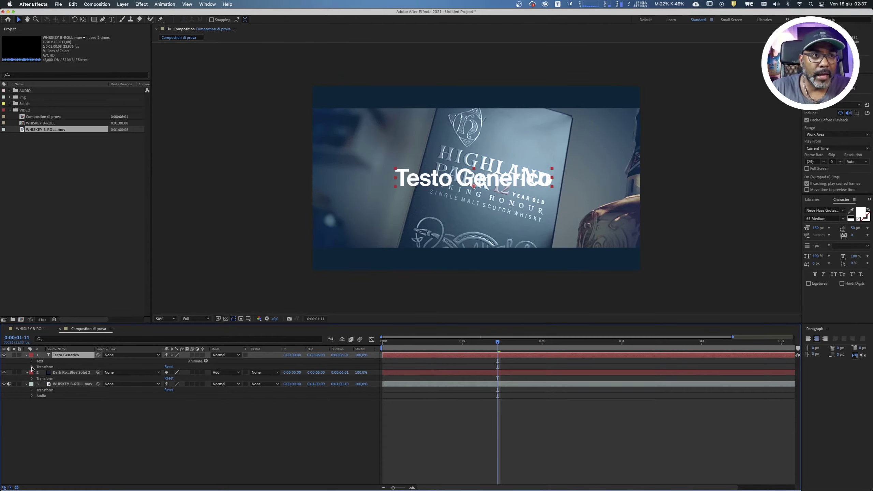
Expand the Testo Generico Transform group and inspect Anchor Point, Position, Scale and Opacity
click(32, 367)
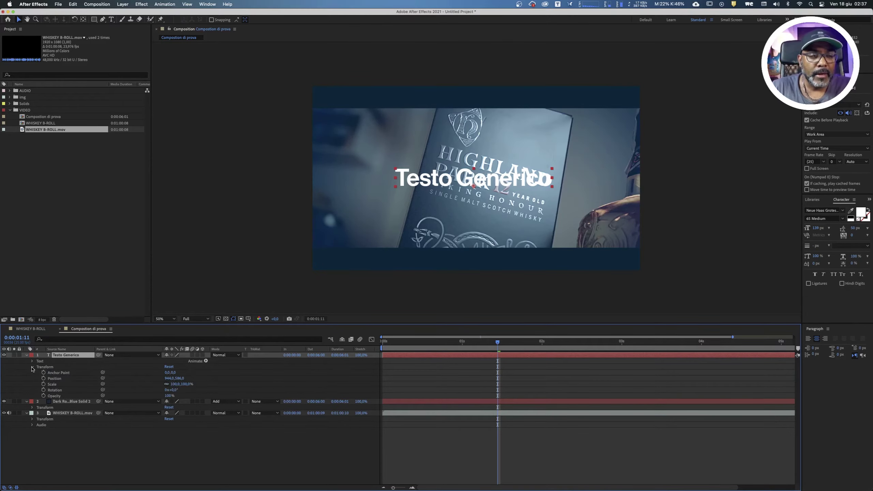
click(62, 374)
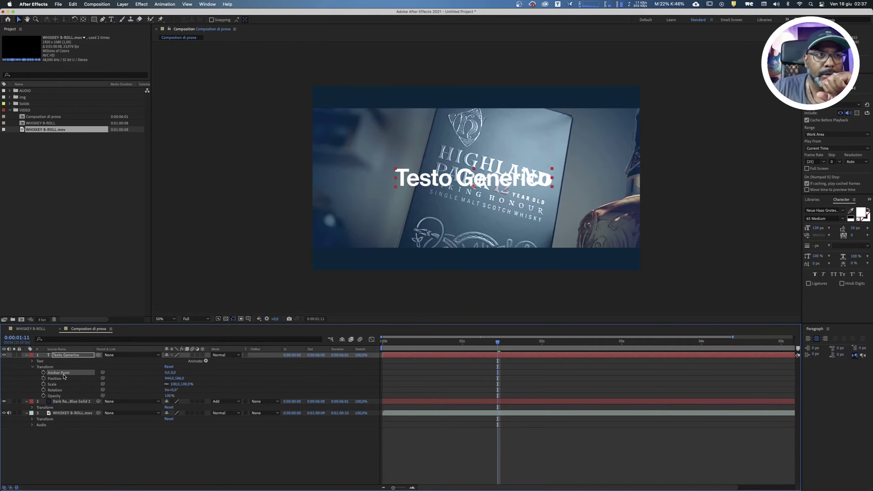
click(61, 379)
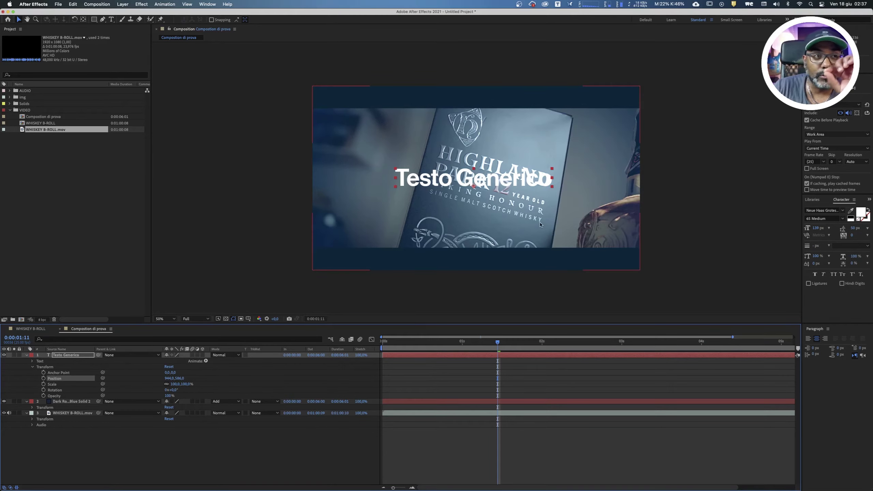
click(69, 385)
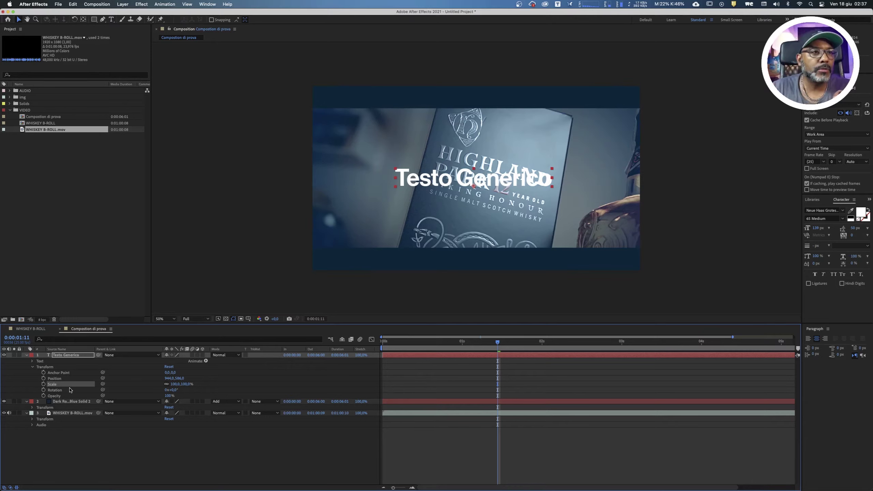
click(63, 396)
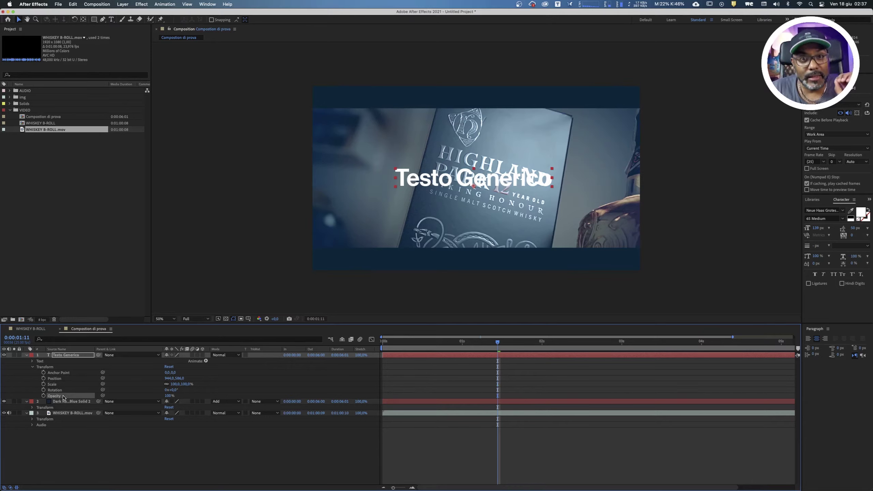
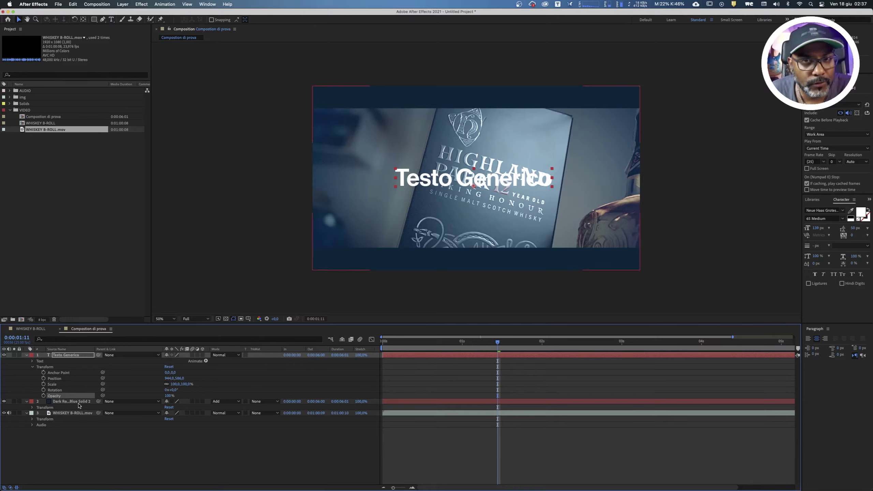
Browse the Text animator options for Testo Generico, then collapse the layer without adding an animator
click(33, 362)
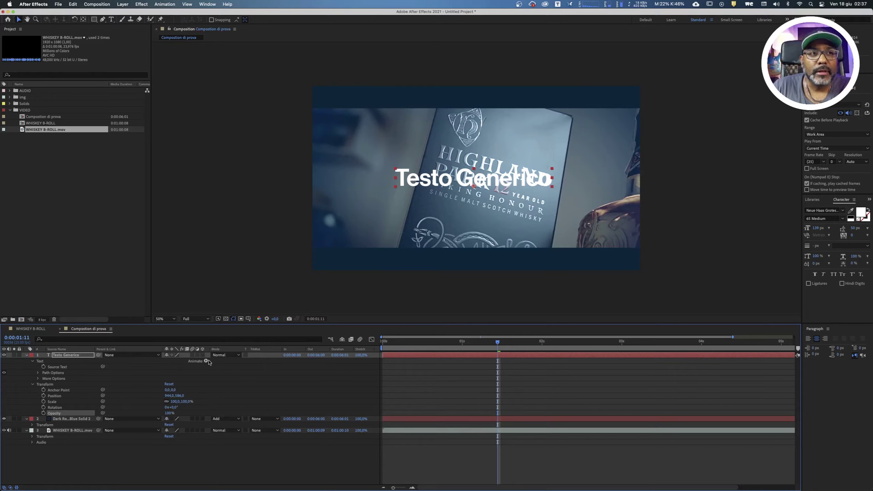
click(206, 361)
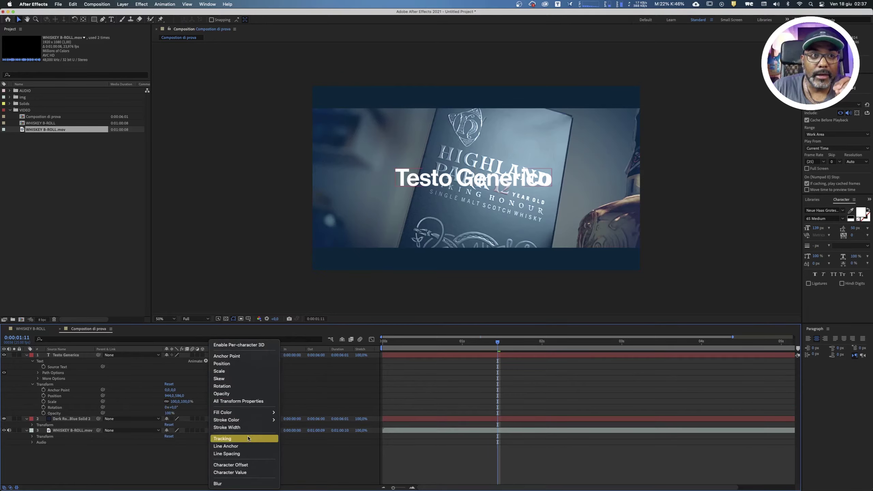
click(133, 334)
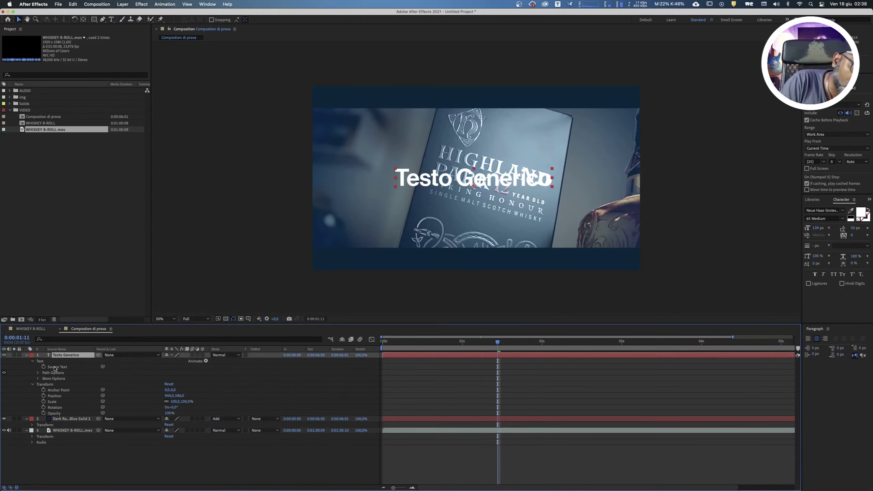
click(27, 355)
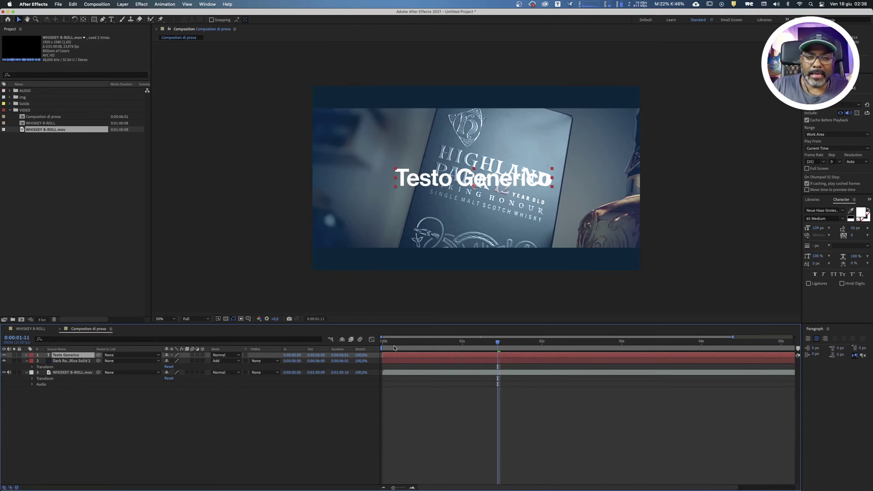
Preview the title over the whiskey footage, scrub to 0:00:01:00, then fit the timeline and end at 0:00:06:00
click(382, 344)
key(space)
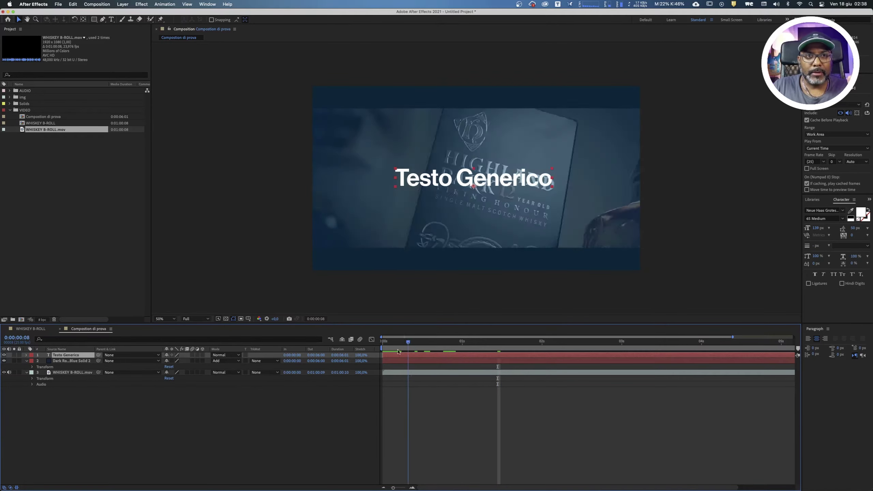
drag(408, 342, 466, 345)
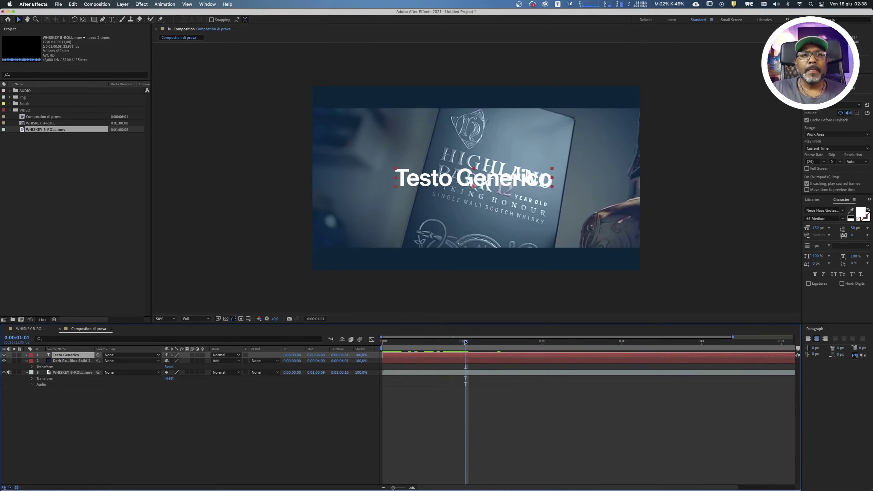
drag(466, 345, 463, 345)
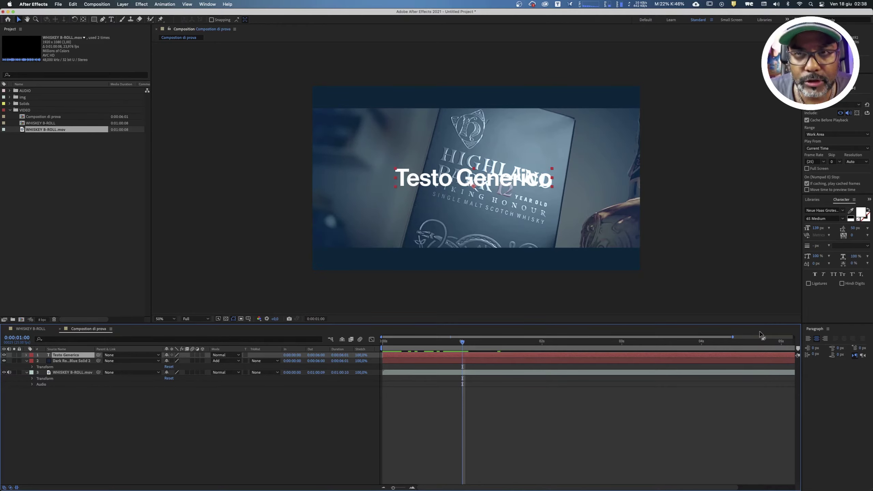
drag(732, 336, 794, 337)
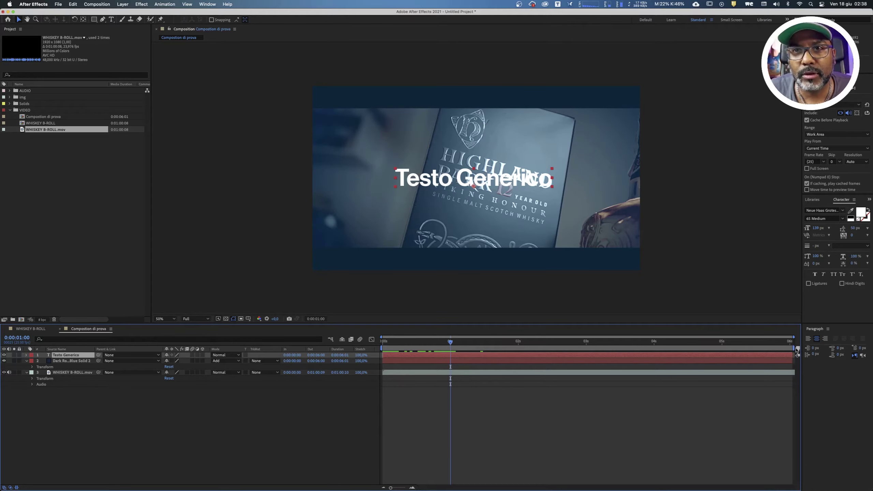
key(End)
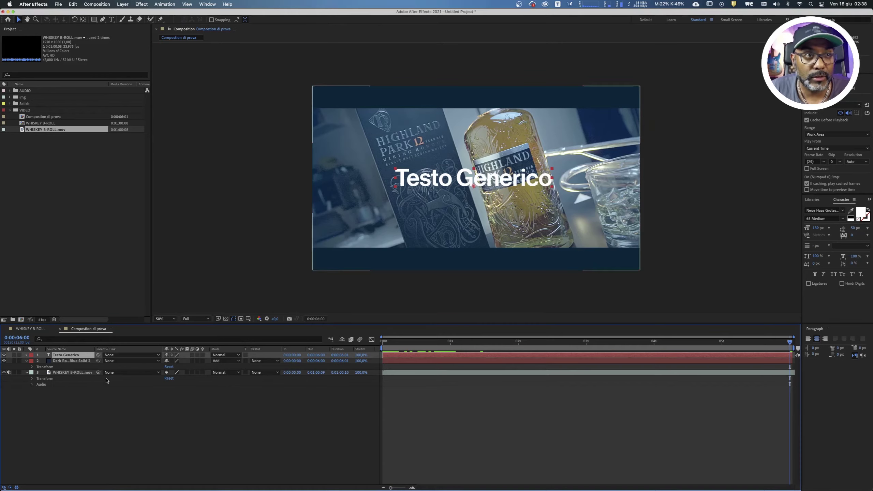
Select the Testo Generico layer and nudge the title slightly right in the Composition viewer
click(84, 372)
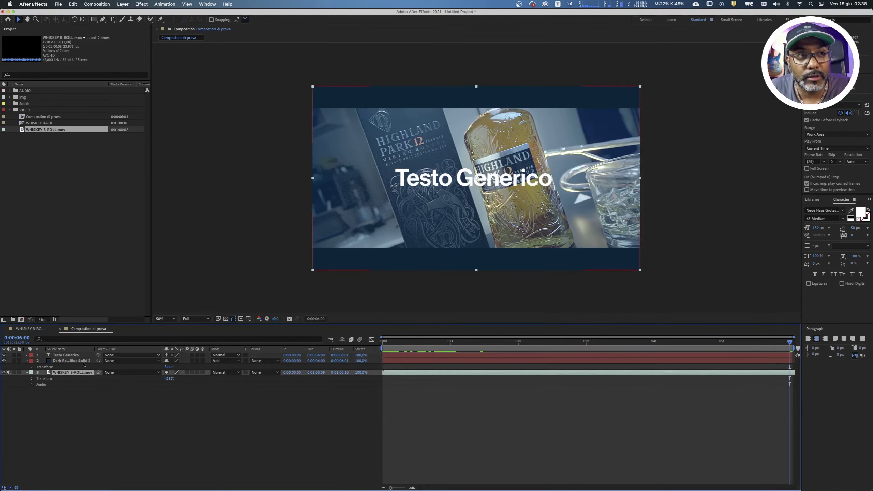
click(82, 361)
click(81, 355)
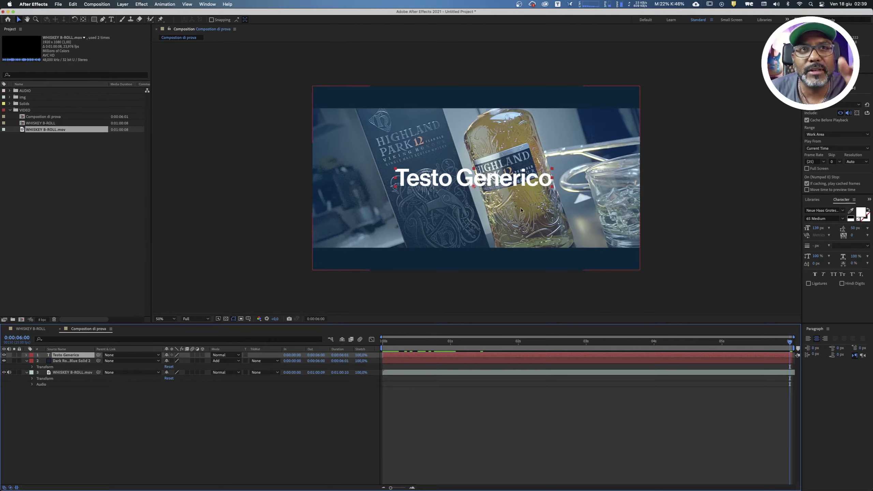
mouse_move(498, 188)
mouse_down()
mouse_move(227, 171)
mouse_move(501, 184)
mouse_up()
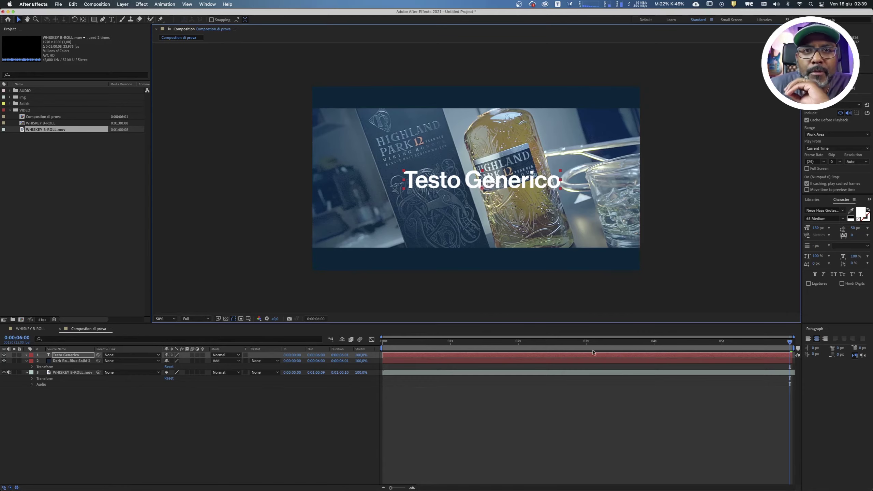
Add a Position keyframe at 0:00:03:00 holding the title at 994, 598, ending back at three seconds
click(586, 342)
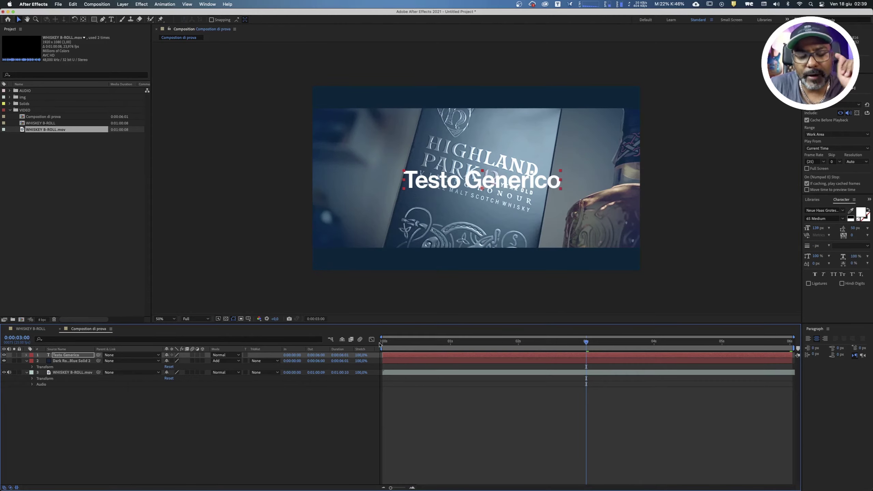
key(p)
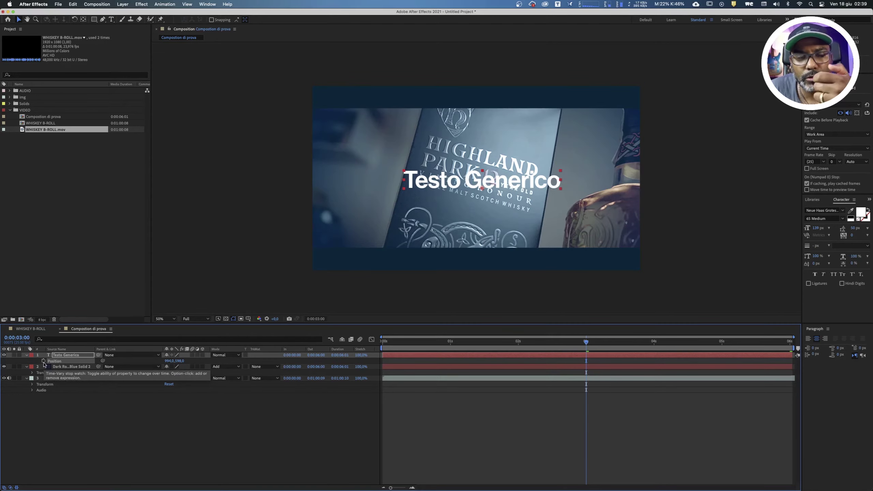
click(43, 361)
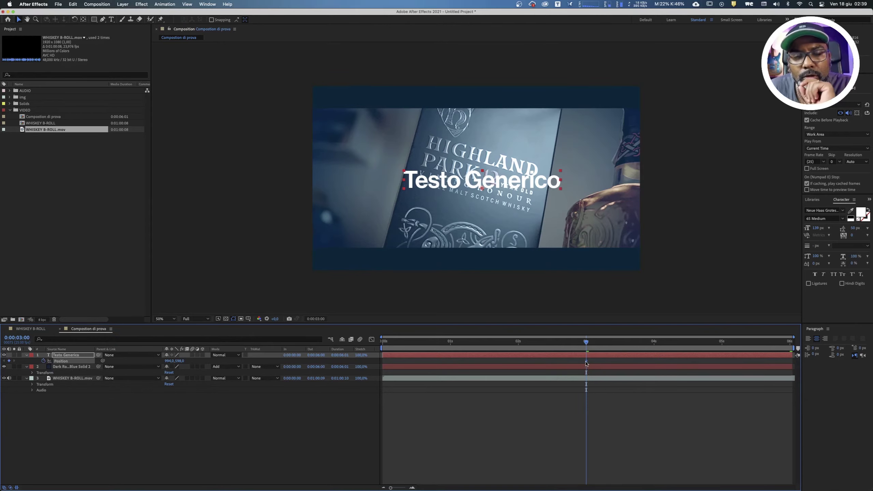
mouse_move(586, 365)
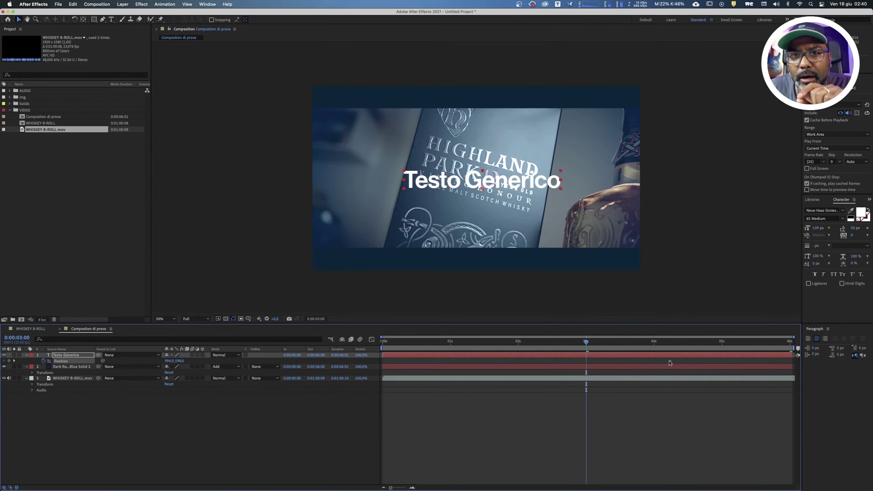
drag(653, 341, 670, 344)
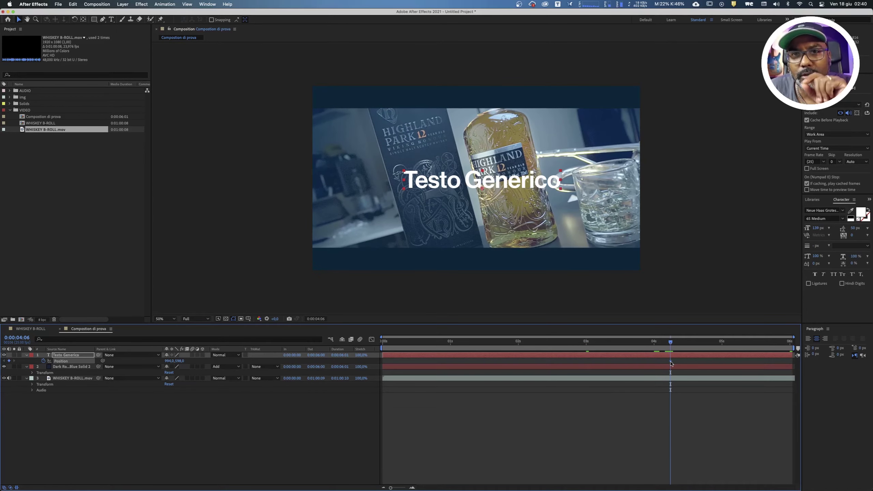
mouse_move(671, 363)
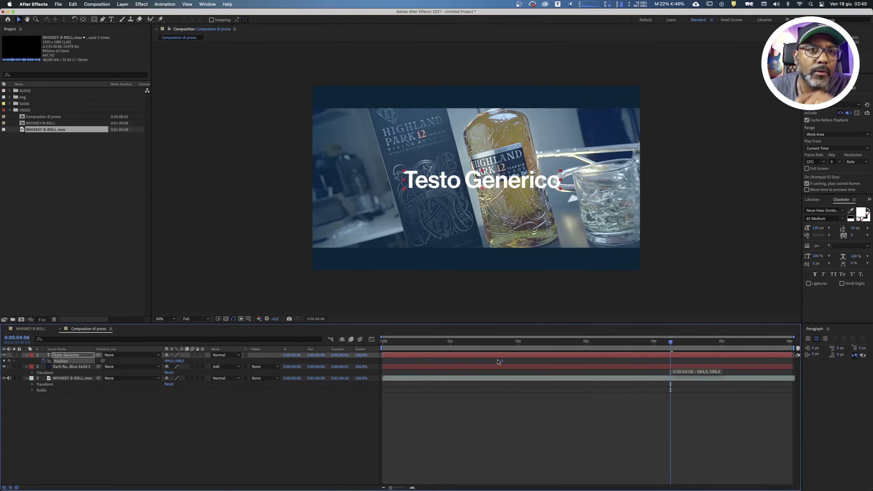
click(586, 342)
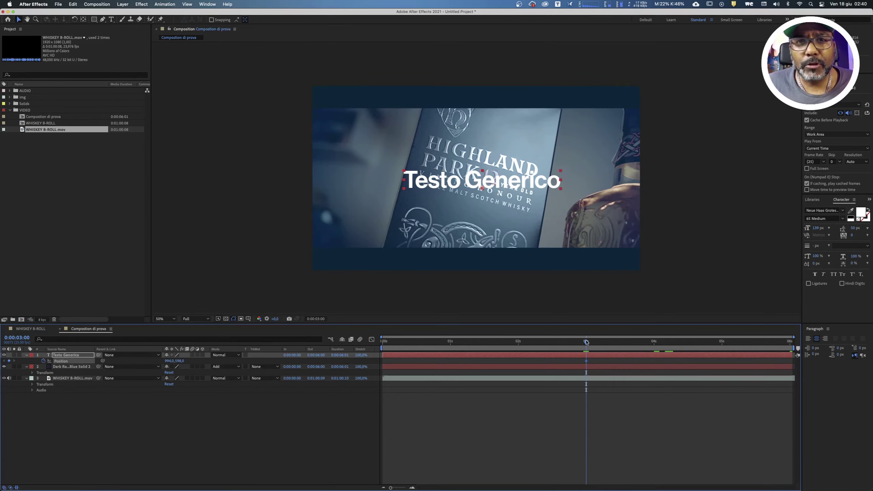
At 0:00:01:00, move the title off-screen left to -580, 598, creating a Position keyframe
mouse_move(586, 341)
mouse_down()
mouse_move(557, 342)
mouse_move(711, 353)
mouse_move(516, 351)
mouse_up()
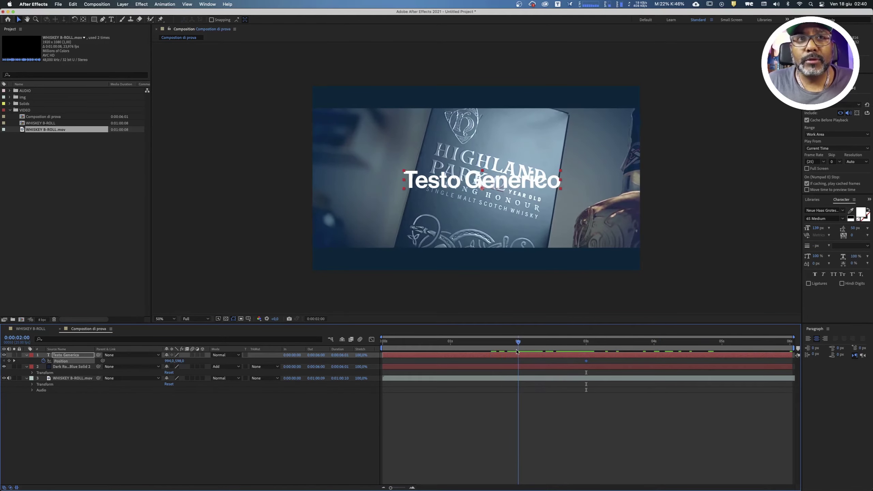
click(450, 341)
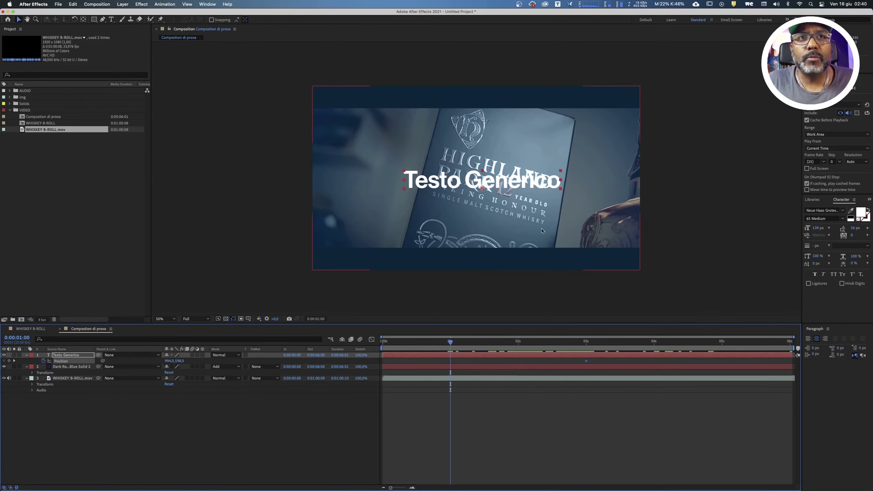
drag(515, 187, 253, 187)
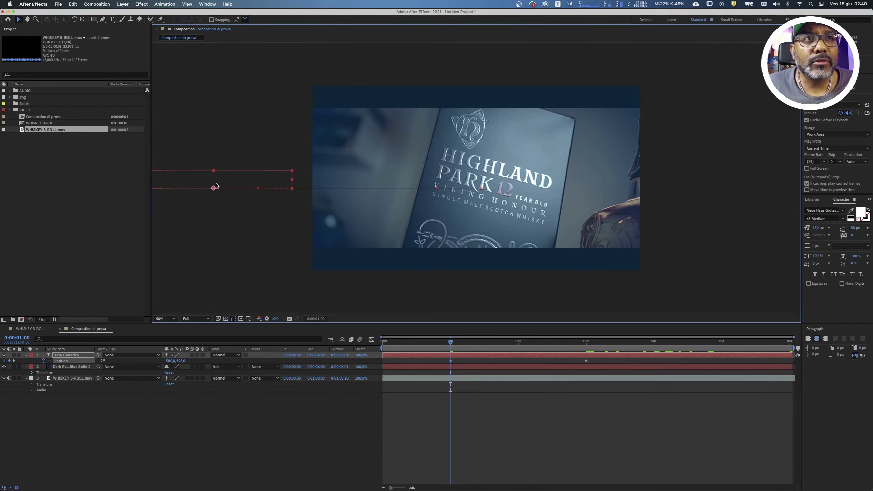
Scrub between one and three seconds to check the title slides in from the left
click(586, 343)
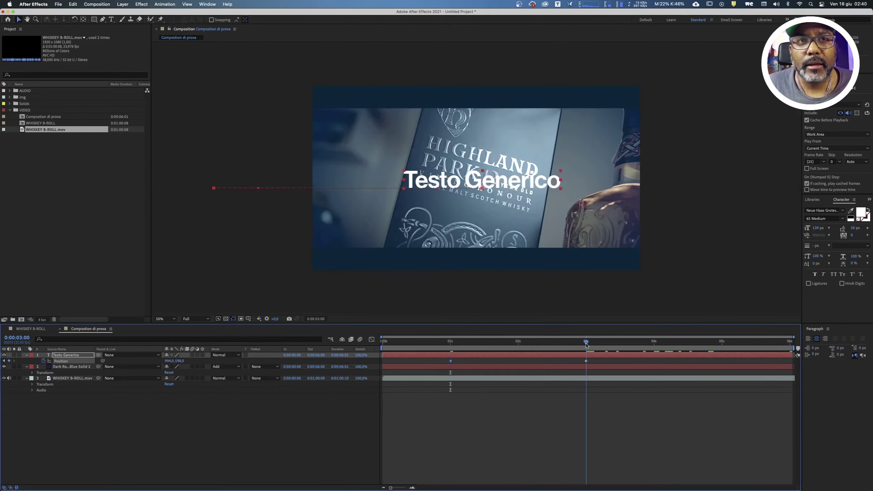
click(576, 344)
mouse_move(575, 344)
mouse_down()
mouse_move(496, 345)
mouse_move(502, 341)
mouse_up()
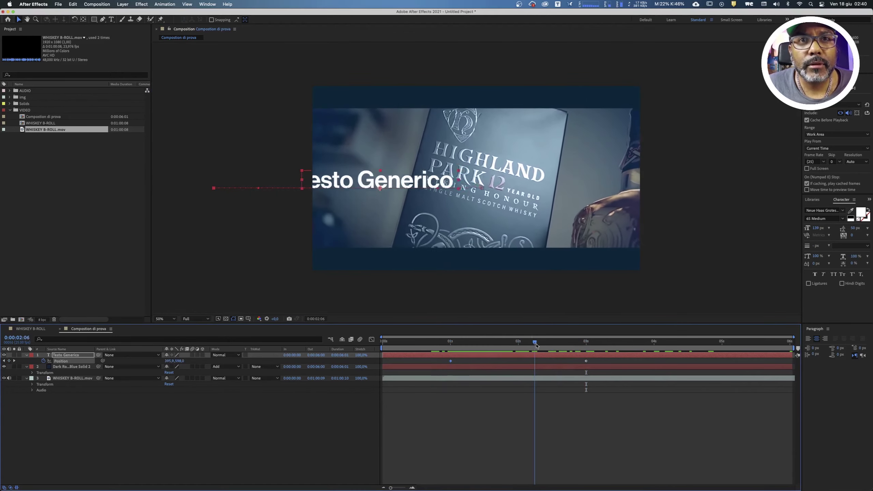
click(448, 341)
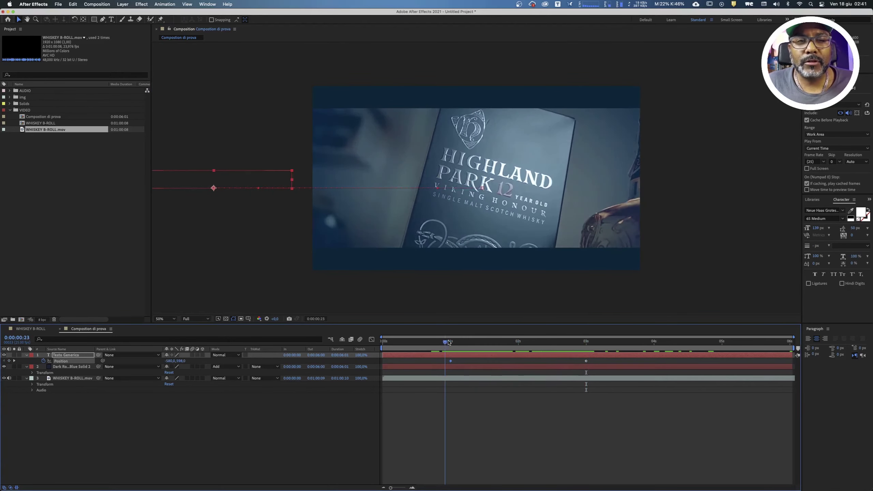
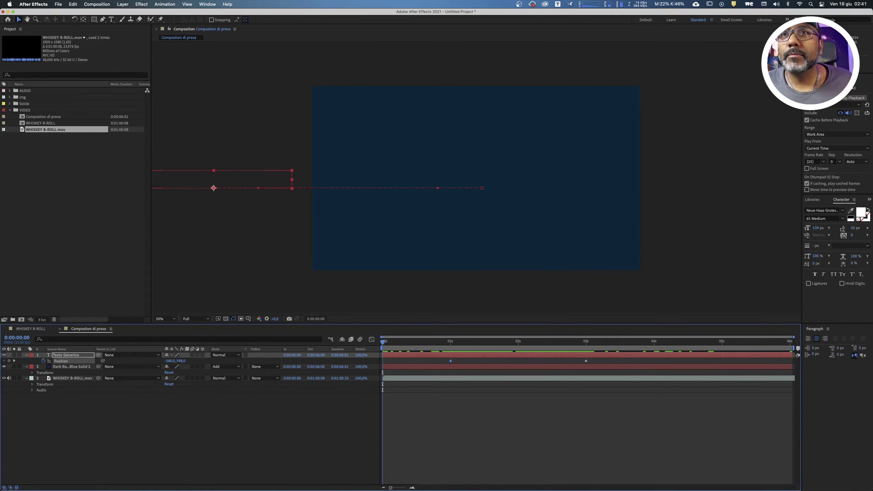
Preview the Testo Generico slide-in, then return the playhead to the 1-second Position keyframe
key(space)
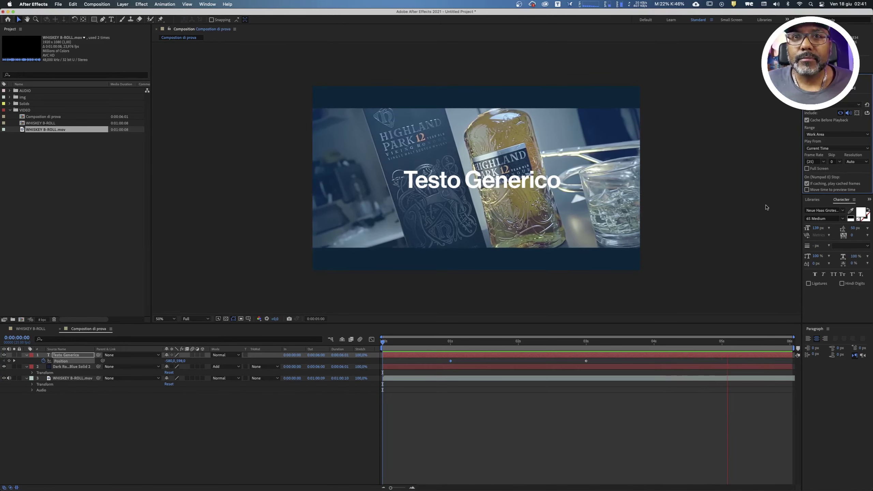
key(space)
click(450, 342)
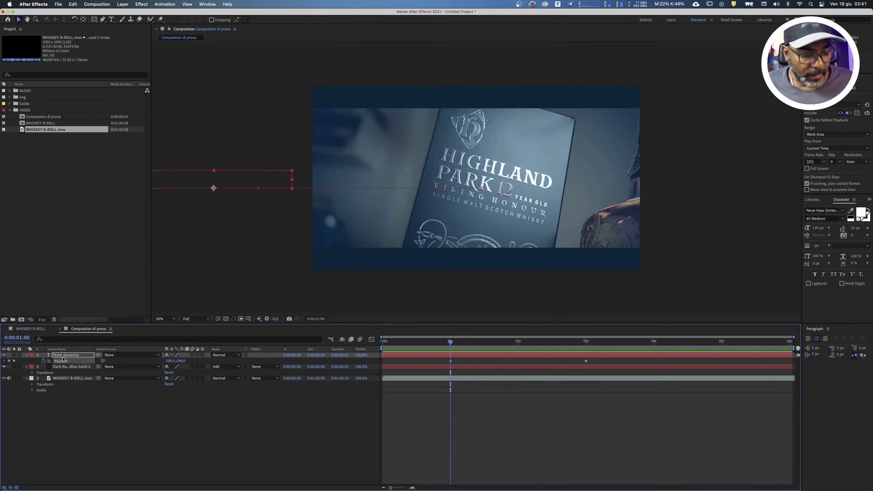
Keyframe Rotation at 1 second and set it to 2 full turns at 3 seconds
key(r)
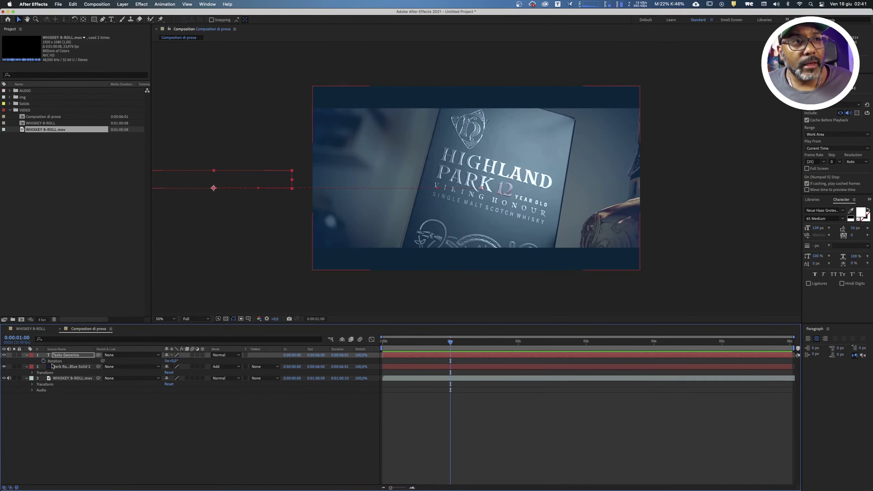
click(43, 360)
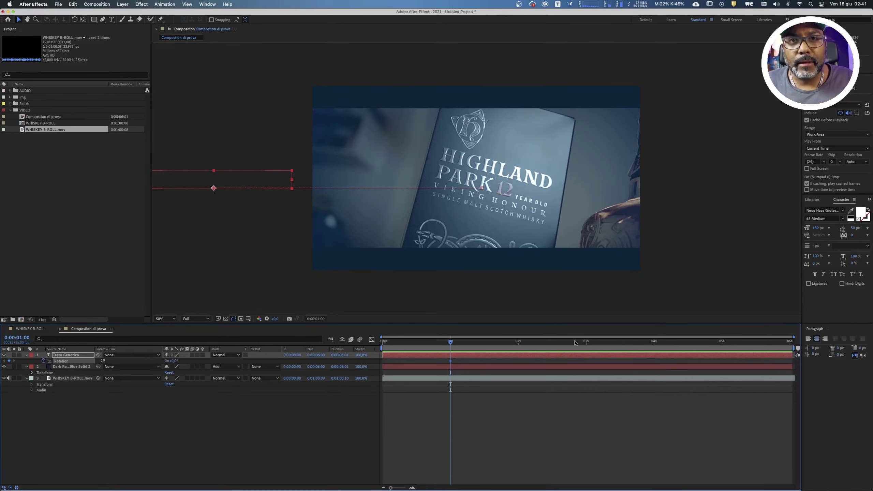
click(587, 342)
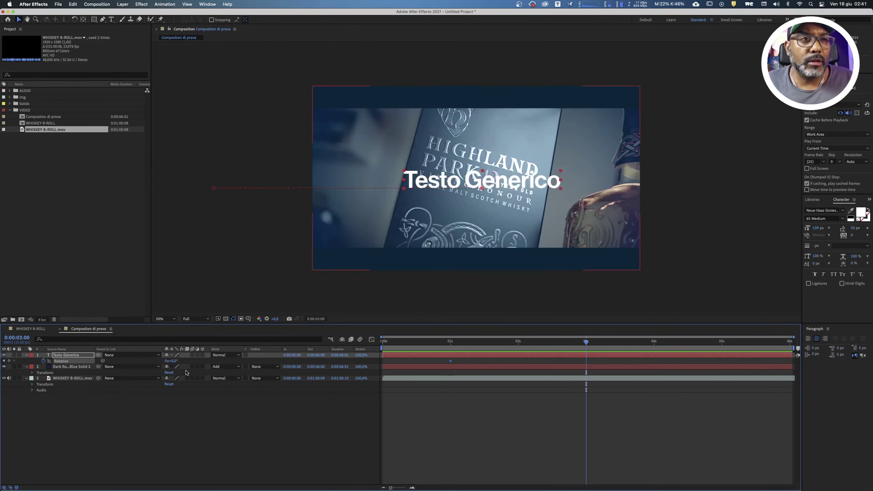
click(167, 361)
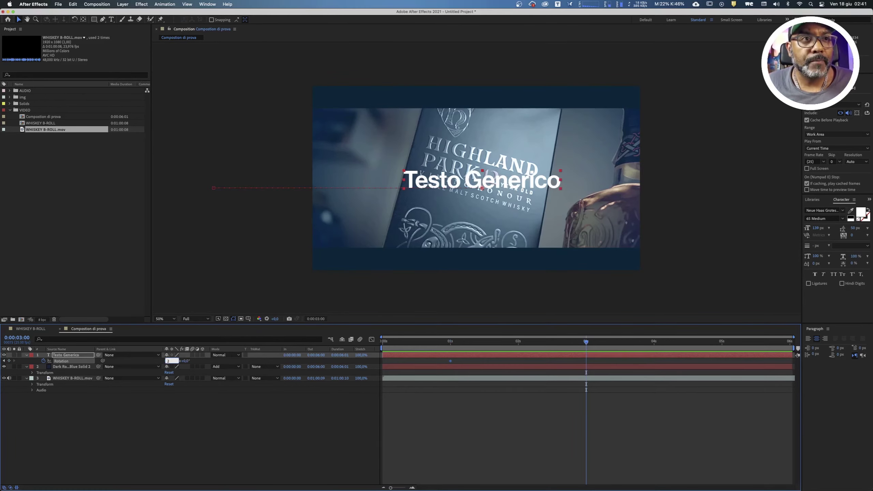
key(Return)
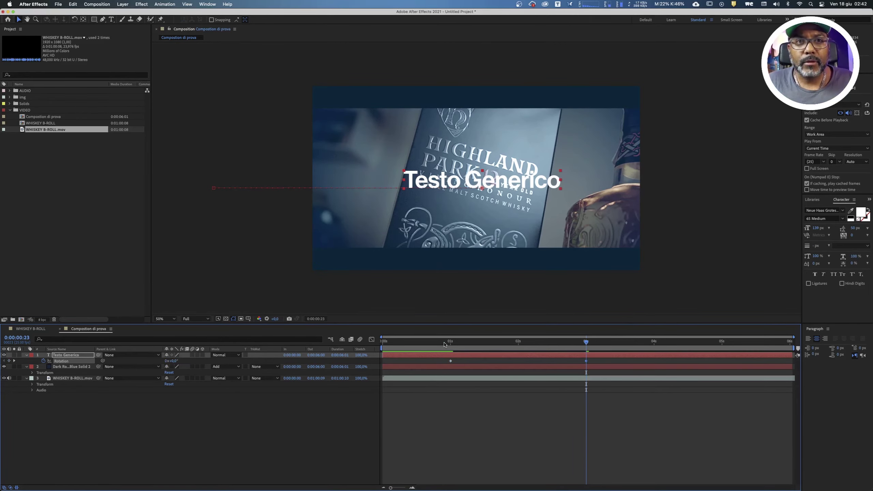
Scrub through the spin and reset the stray extra rotation angle at 3 seconds to 0°
drag(444, 344, 476, 344)
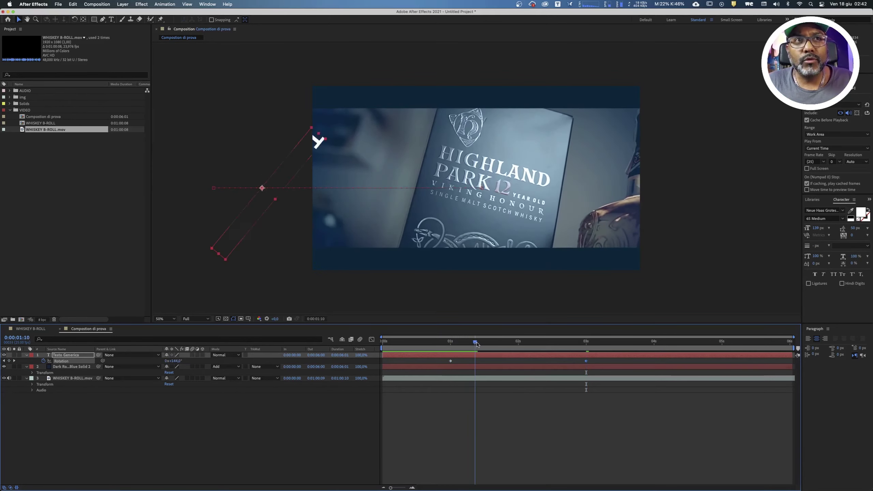
drag(476, 344, 586, 354)
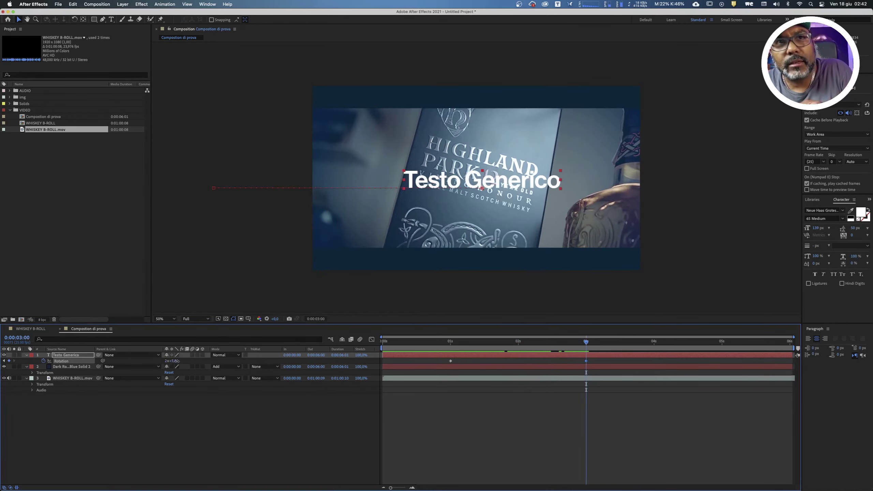
drag(176, 361, 195, 361)
click(574, 343)
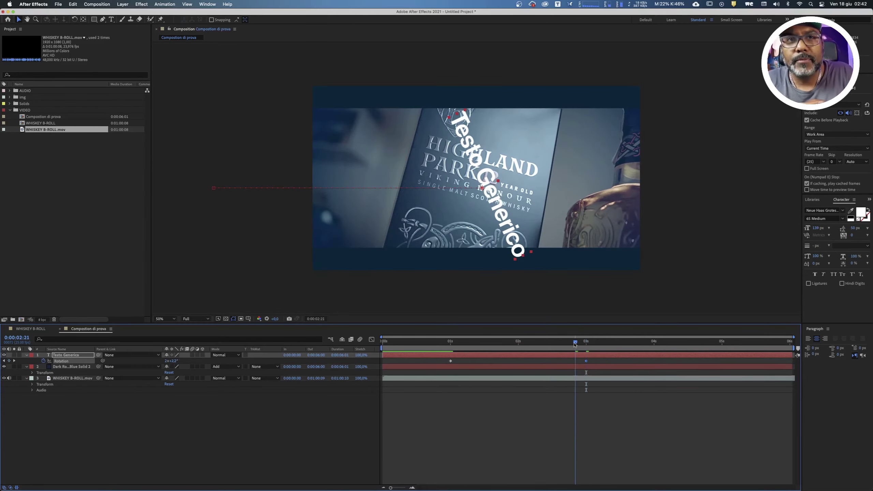
mouse_move(575, 343)
mouse_down()
mouse_move(447, 347)
mouse_move(586, 351)
mouse_up()
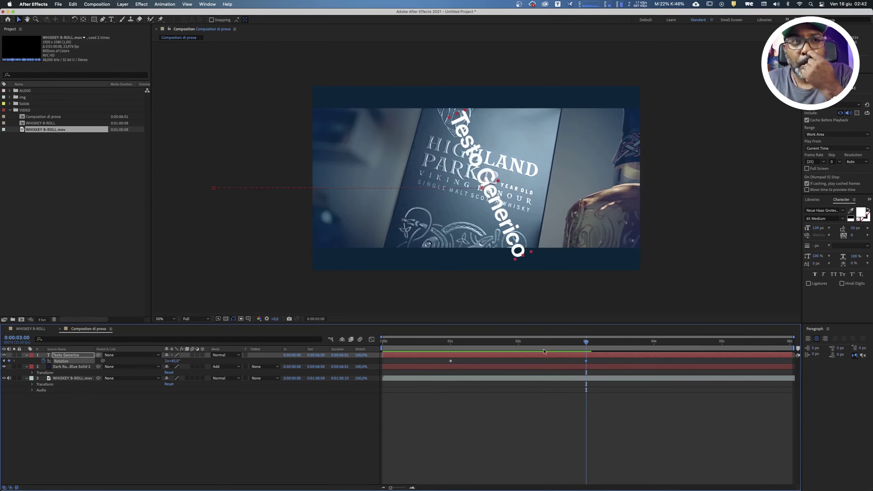
click(175, 360)
text(0)
key(Return)
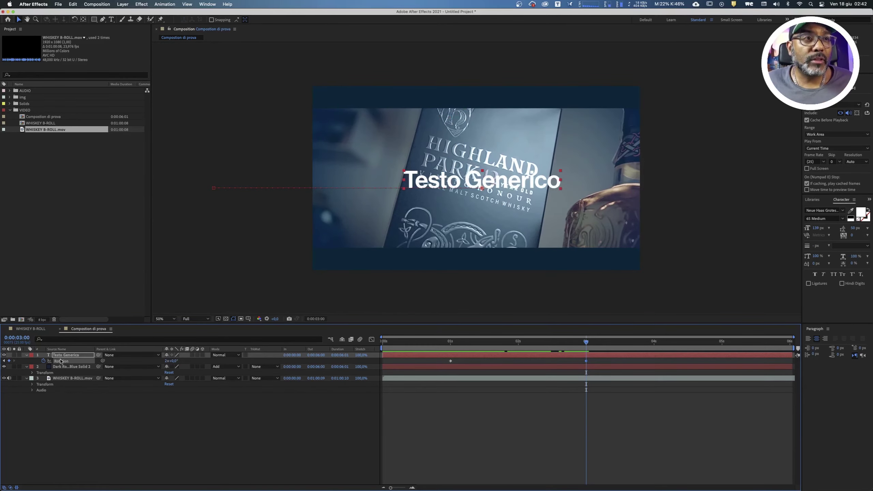
Keyframe Scale at 100% at 3 seconds and 5% near 1 second, then scrub to watch it grow
key(s)
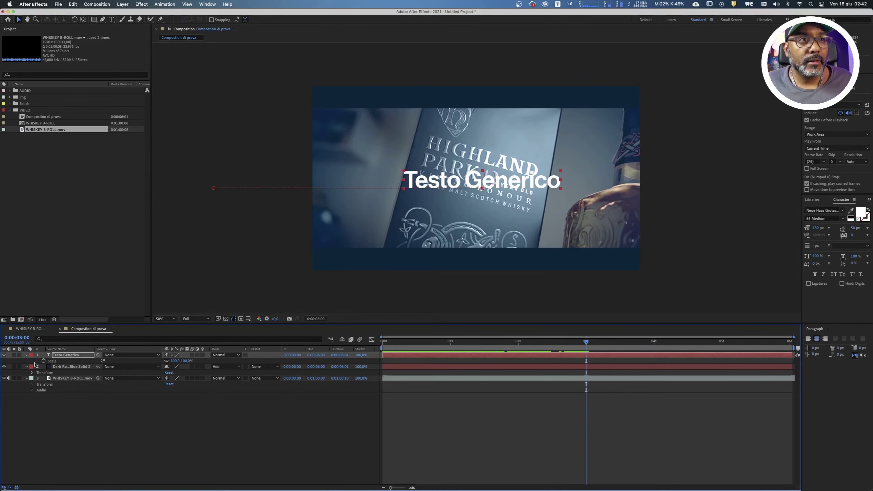
click(43, 361)
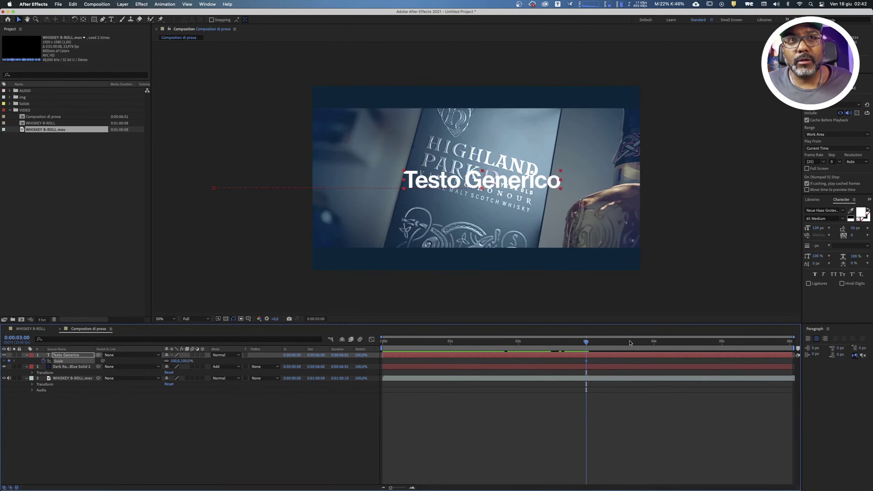
drag(585, 342, 447, 344)
click(173, 361)
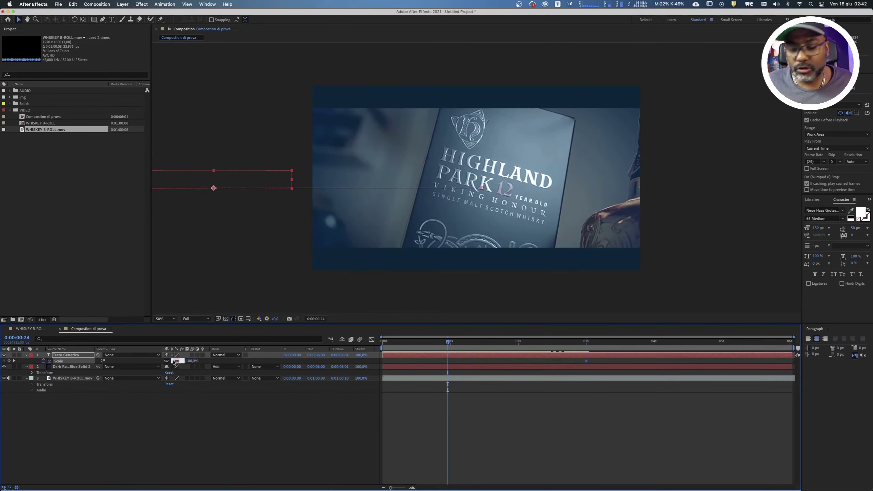
key(Return)
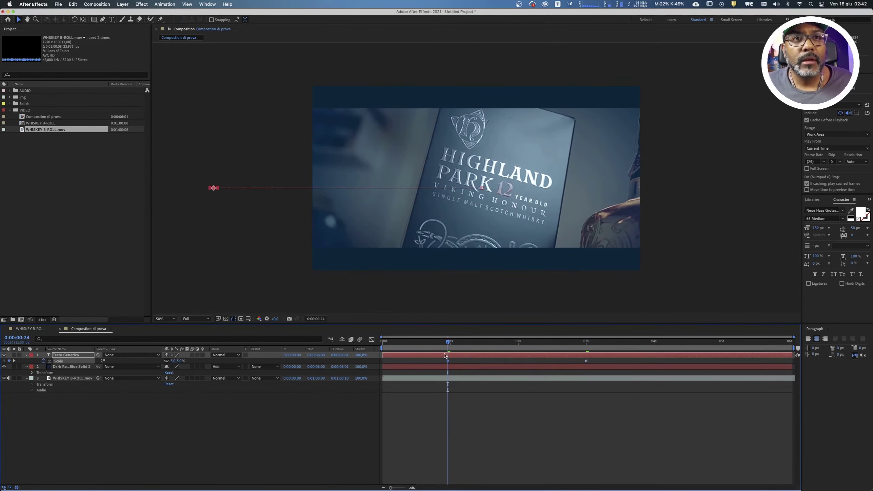
drag(449, 343, 588, 358)
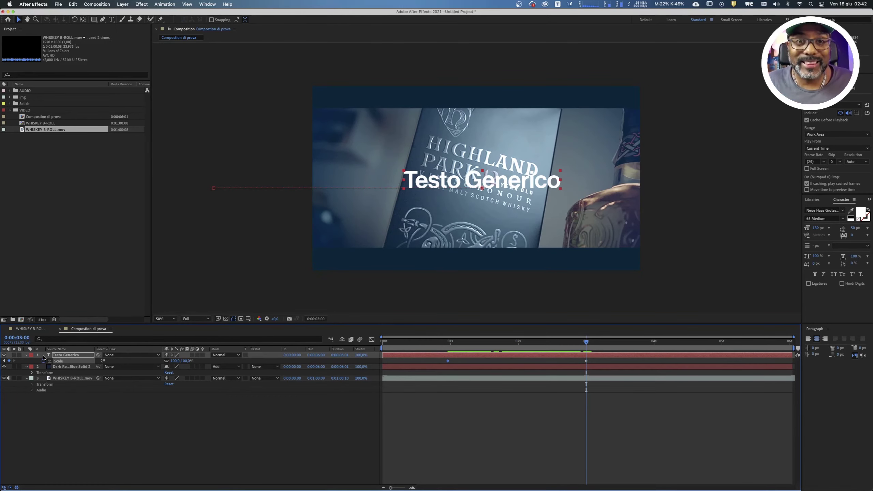
Keyframe Opacity at 100% at 3 seconds and 0% at 1 second
key(t)
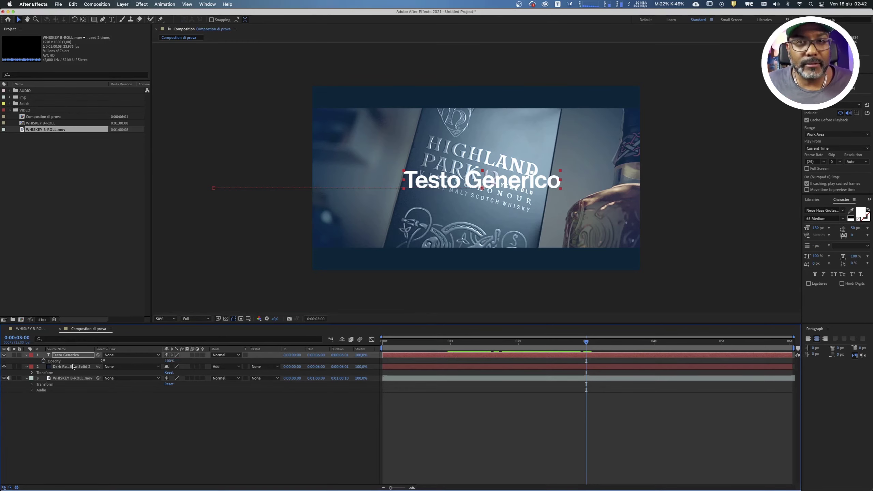
click(44, 360)
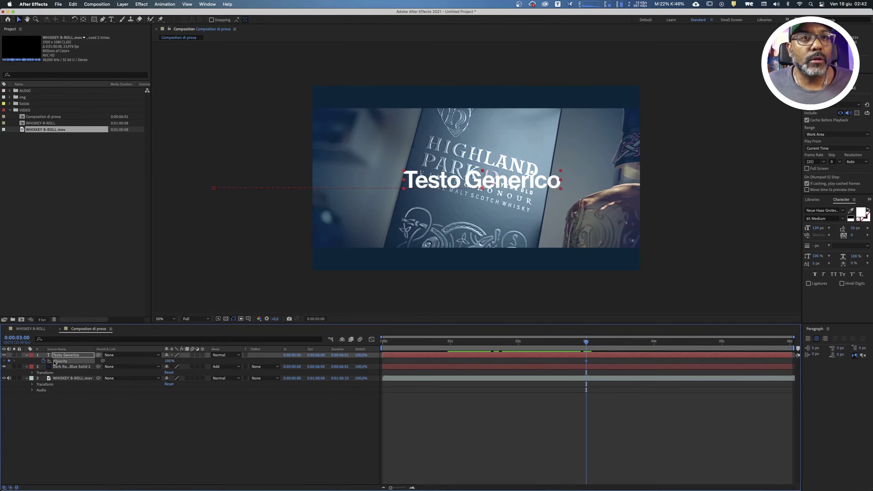
click(450, 341)
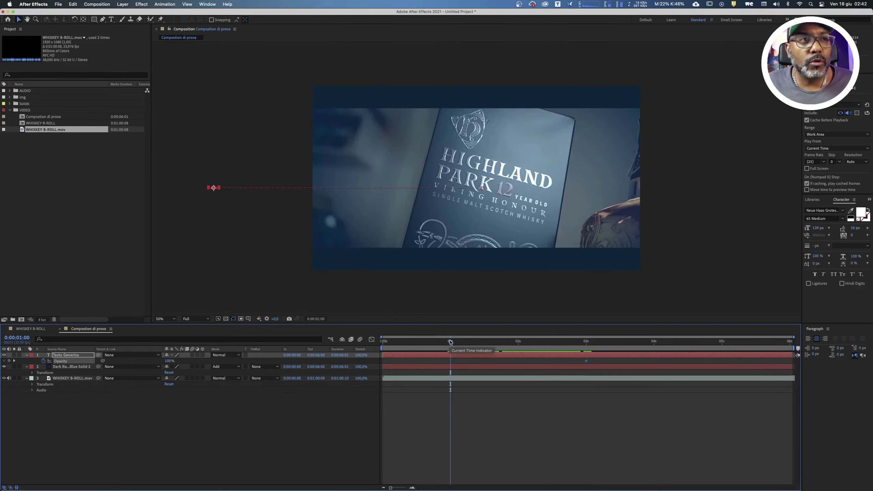
drag(169, 360, 97, 359)
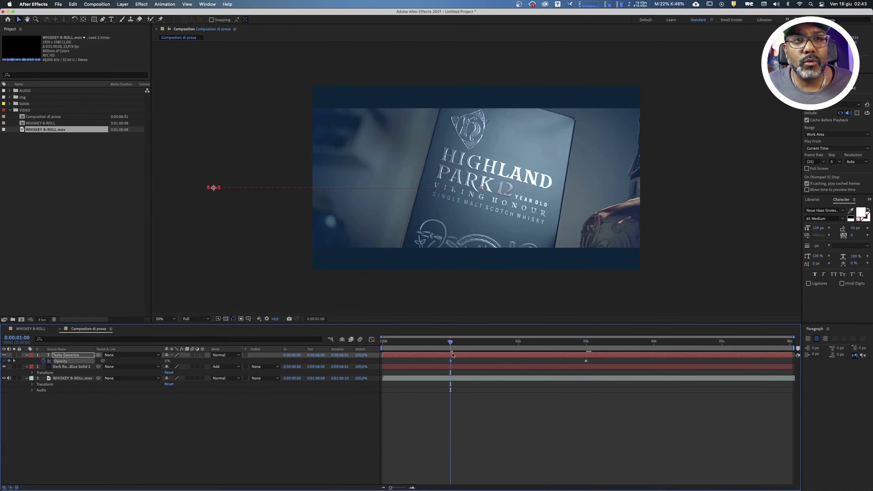
mouse_move(450, 343)
mouse_down()
mouse_move(540, 354)
mouse_move(526, 354)
mouse_up()
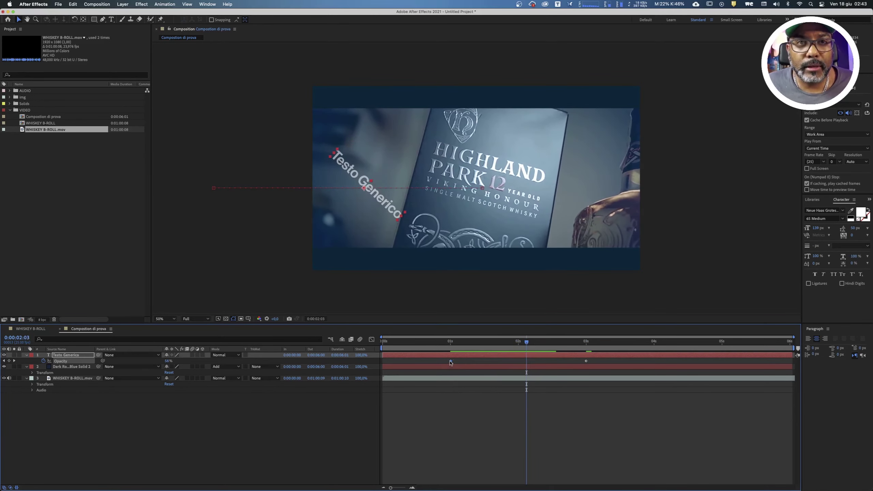
Move the 0% Opacity keyframe to about 2 seconds and scrub to preview the fade-in
drag(450, 362, 519, 361)
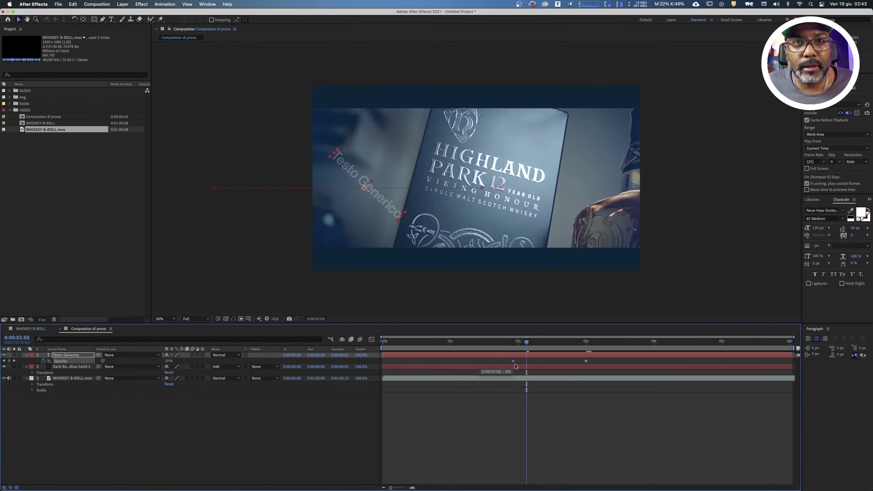
click(521, 346)
mouse_move(521, 343)
mouse_down()
mouse_move(496, 343)
mouse_move(521, 341)
mouse_up()
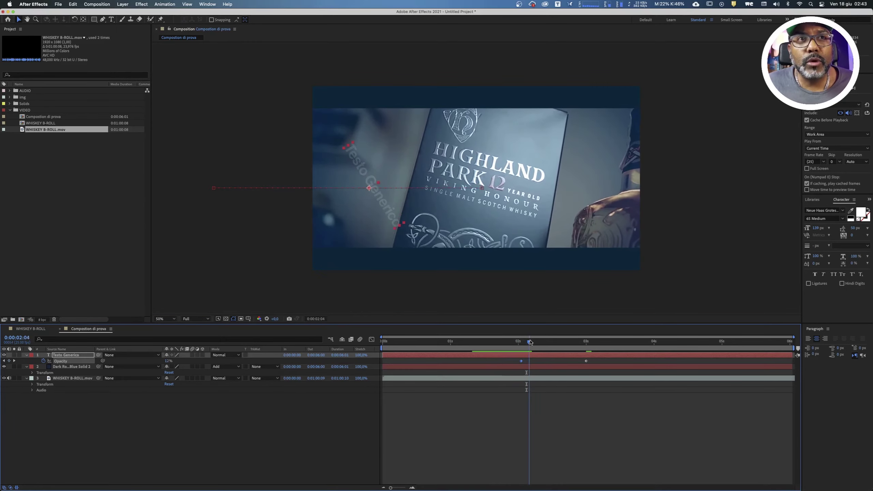
drag(522, 342, 587, 341)
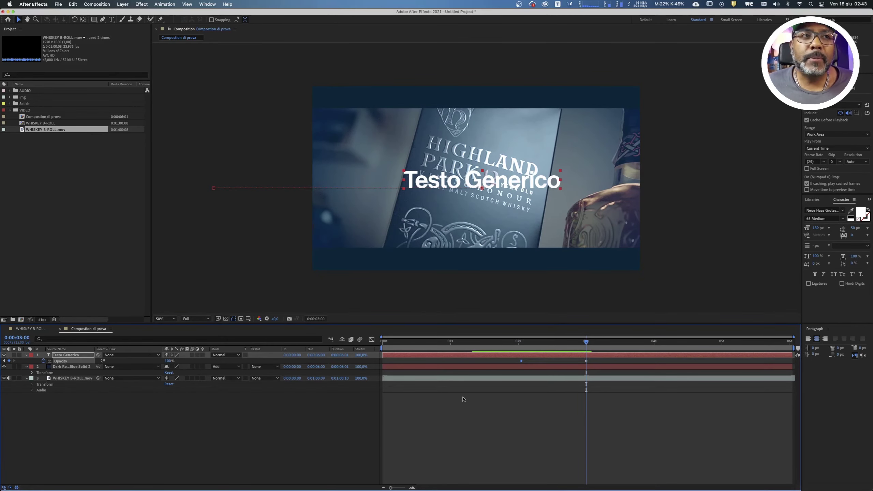
click(77, 366)
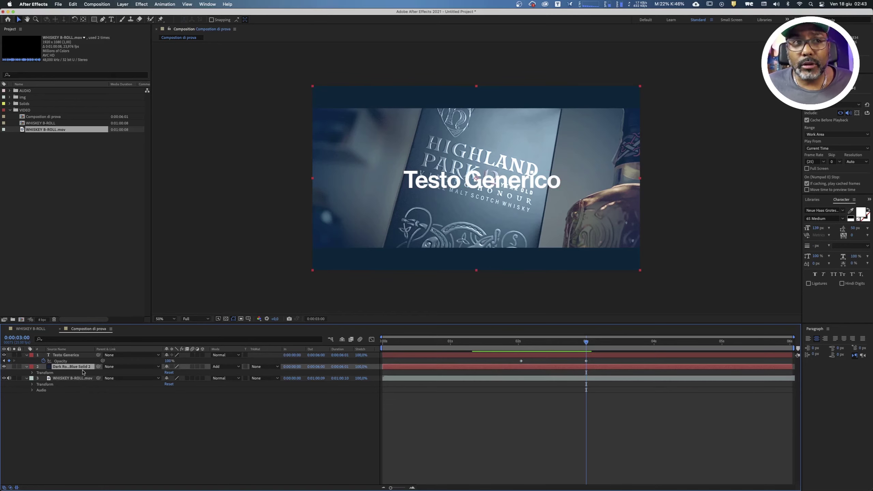
click(72, 380)
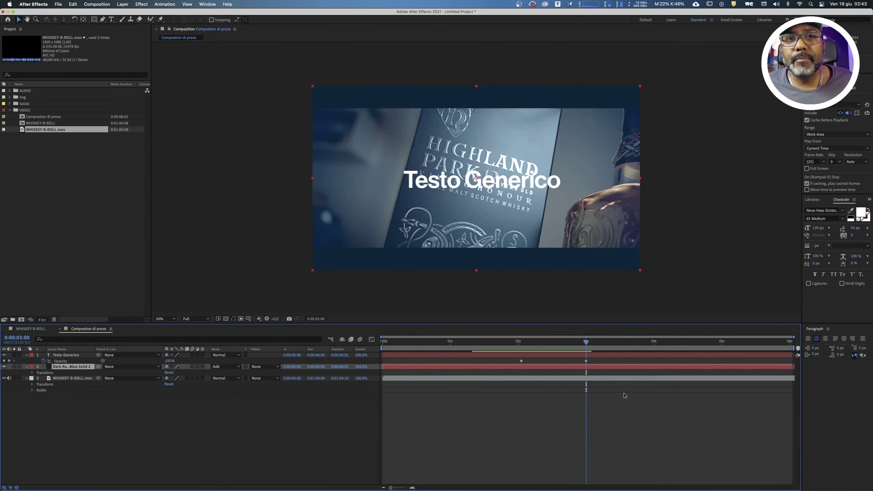
click(596, 355)
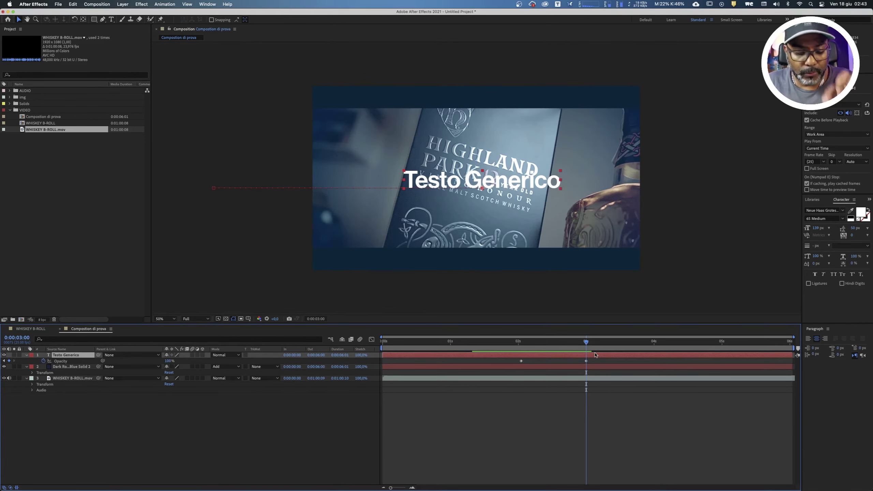
Reveal the Position, Scale, Rotation and Opacity keyframes with U and scrub through the entrance
key(u)
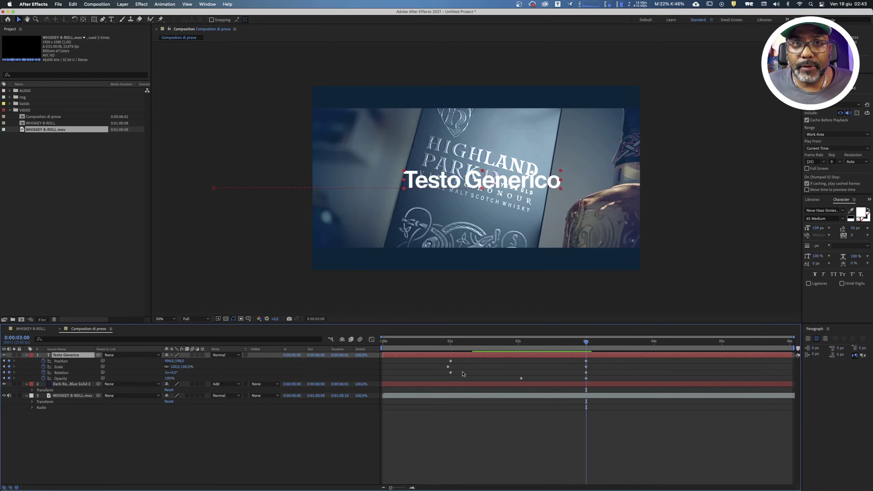
click(448, 366)
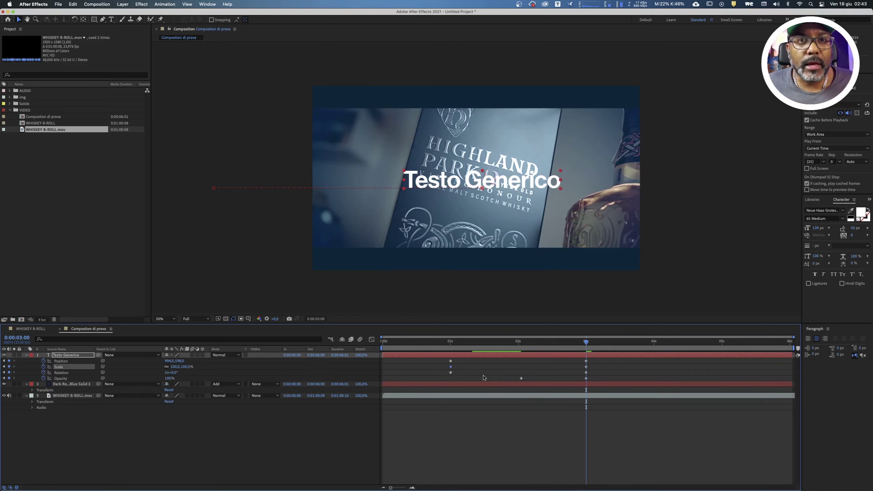
drag(584, 345, 451, 347)
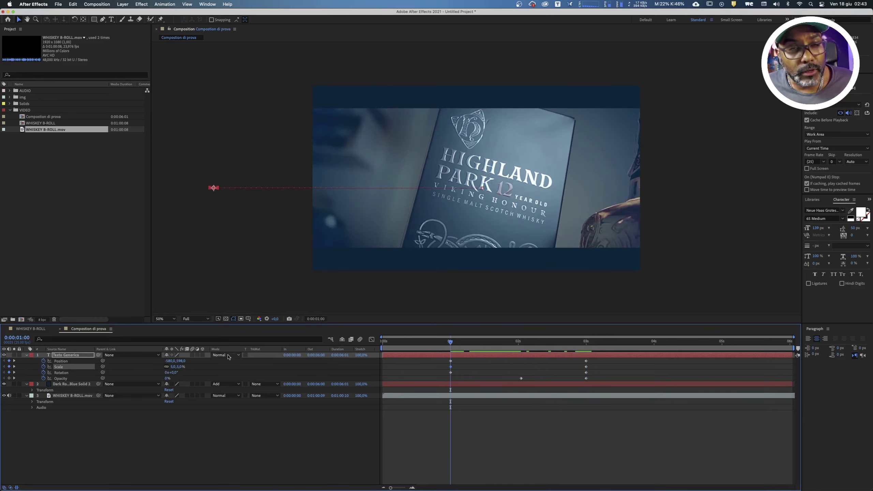
drag(490, 342, 521, 342)
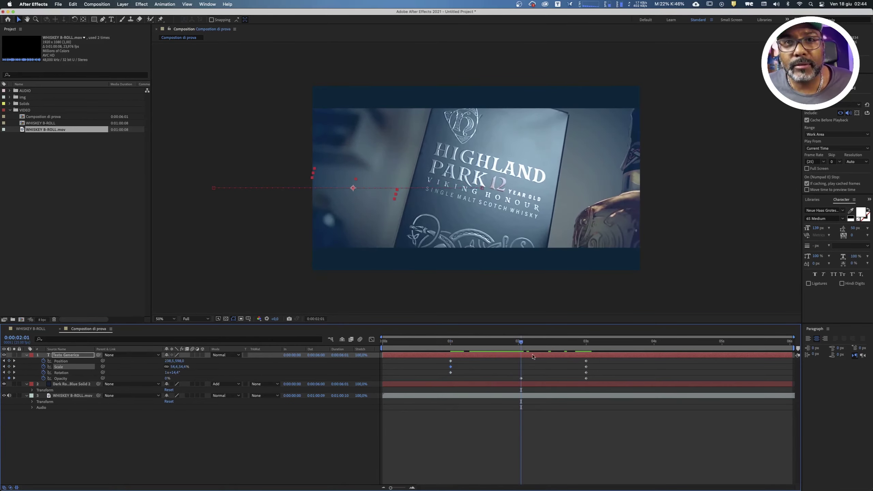
drag(531, 342, 588, 343)
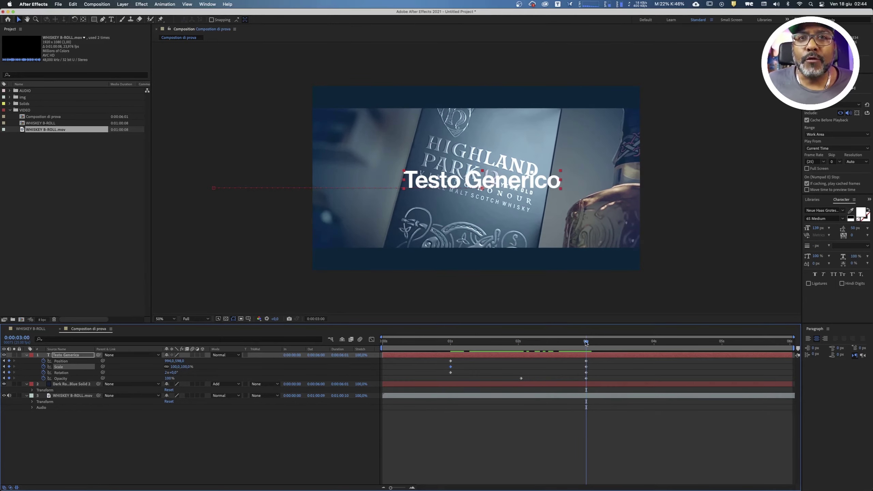
At 0:00:04:21 move the text to 1664,352, rotate it to 2x+184° and fade it to 0%
drag(586, 342, 711, 341)
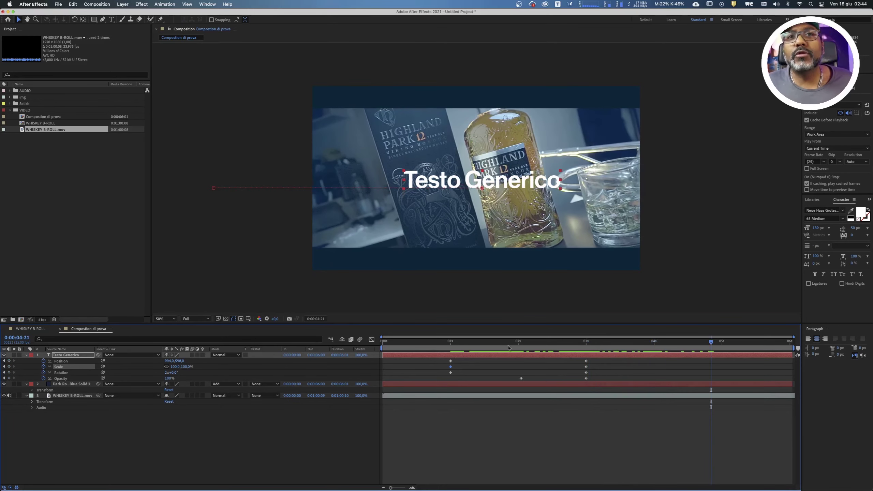
drag(495, 180, 608, 149)
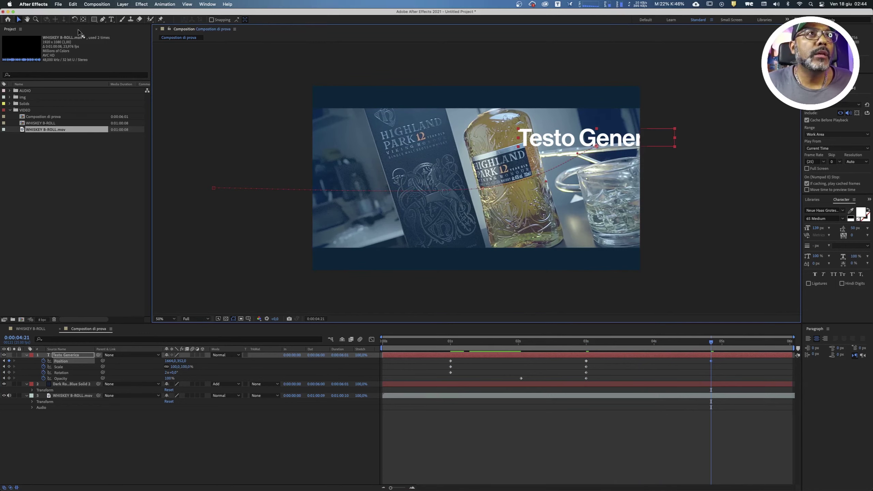
drag(171, 372, 235, 374)
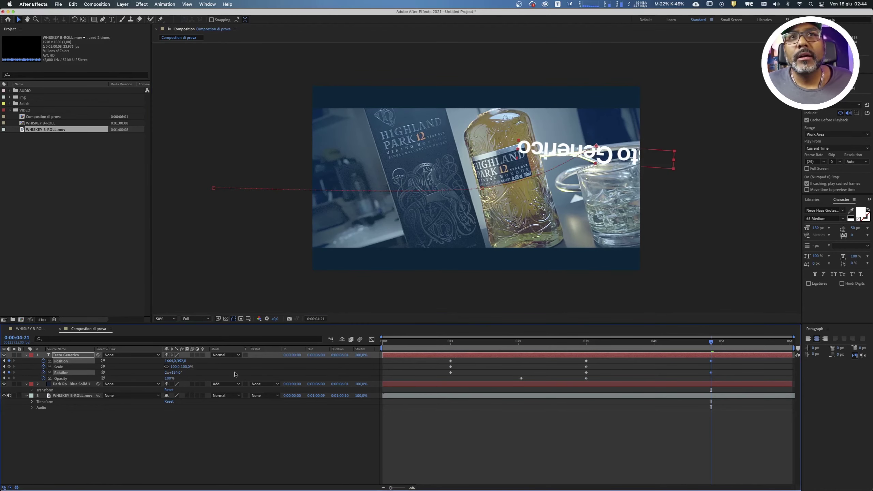
drag(169, 378, 133, 379)
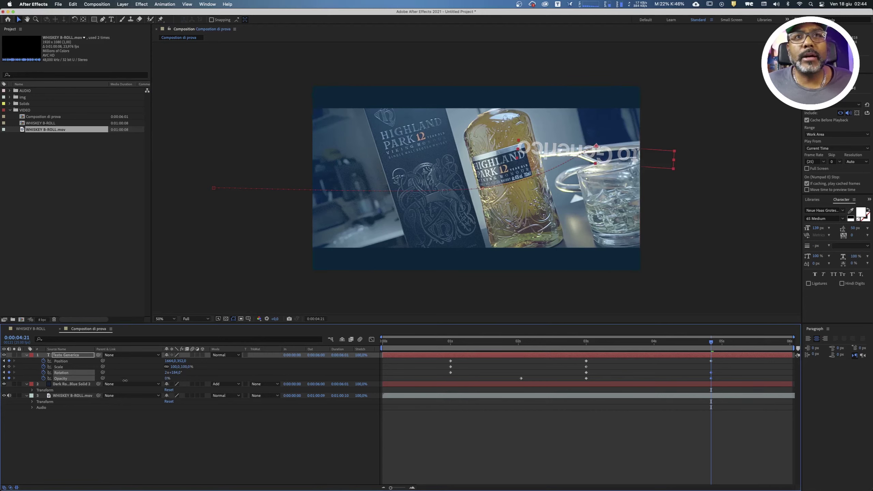
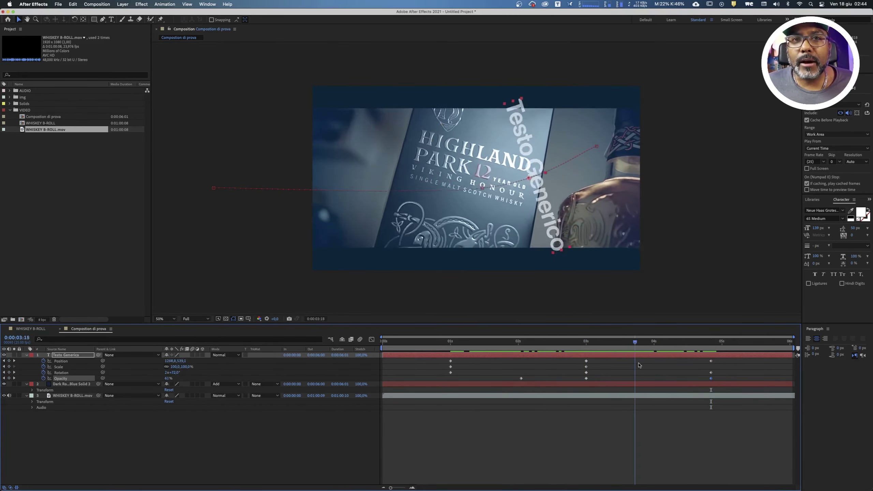
Stop the preview so playback returns to 0:00:03:00 with 'Testo Generico' level at centre
key(space)
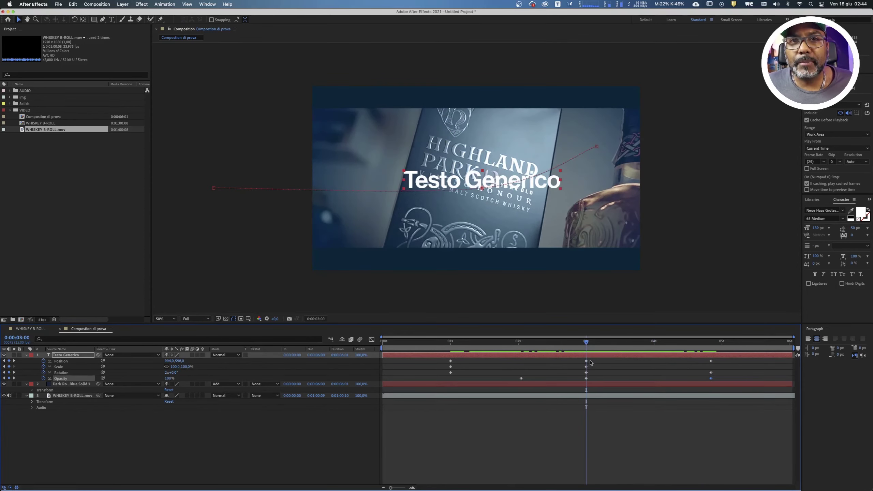
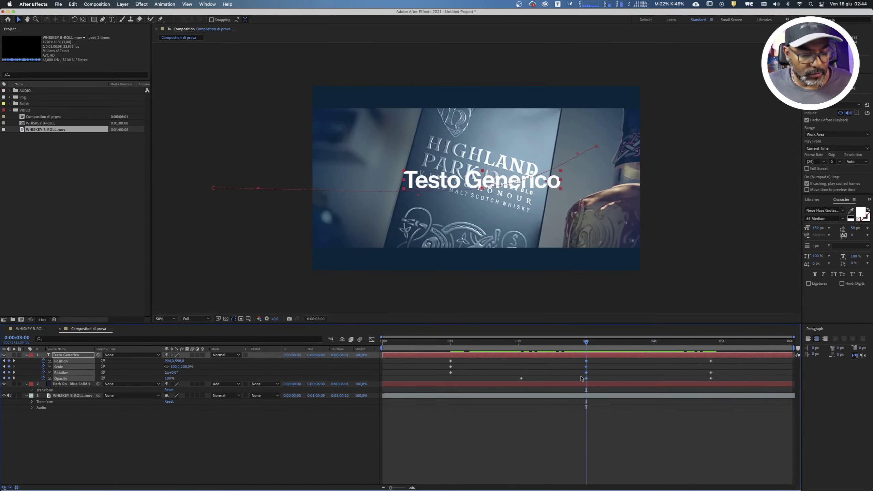
Try copying the title's 3-second keyframes to the 4-second mark, then delete those extra keyframes
click(654, 342)
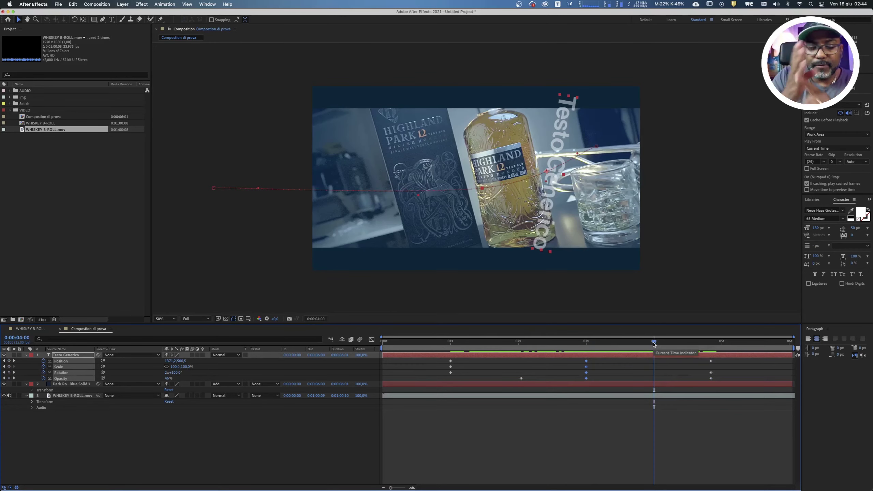
key(ctrl+v)
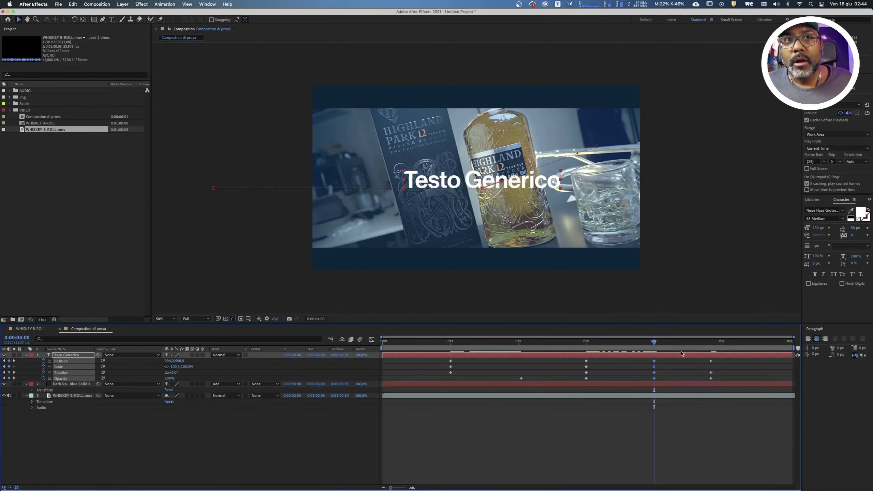
drag(653, 342, 640, 388)
key(Delete)
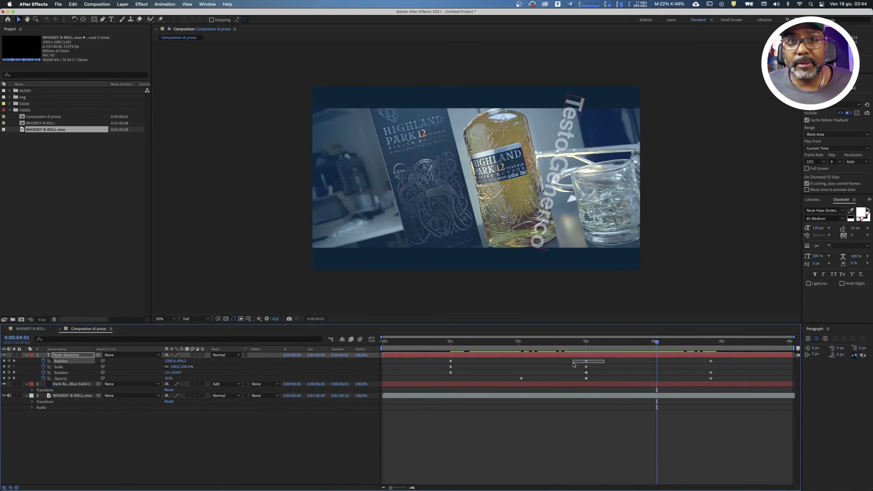
drag(604, 362, 576, 364)
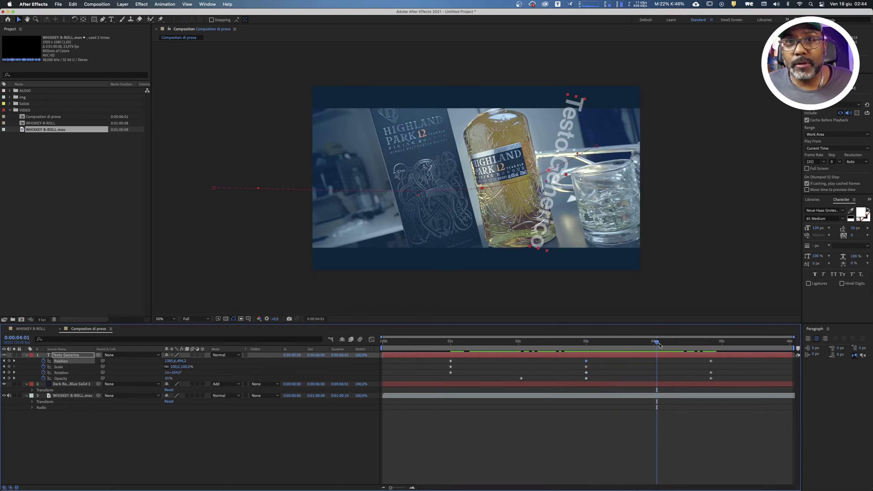
mouse_move(655, 342)
mouse_down()
mouse_move(585, 342)
mouse_move(666, 343)
mouse_move(654, 342)
mouse_up()
key(super+v)
key(Delete)
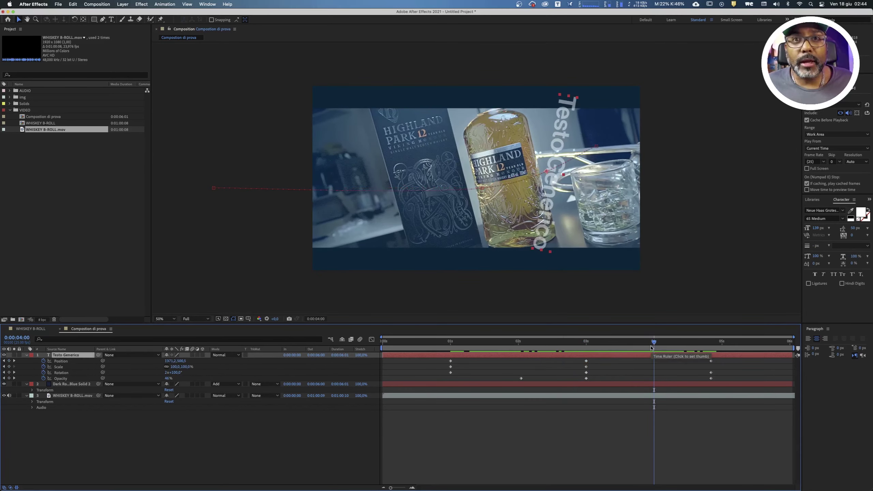
Drag the title's Scale down near the end to add a tiny-scale keyframe, then select all its keyframes
click(587, 343)
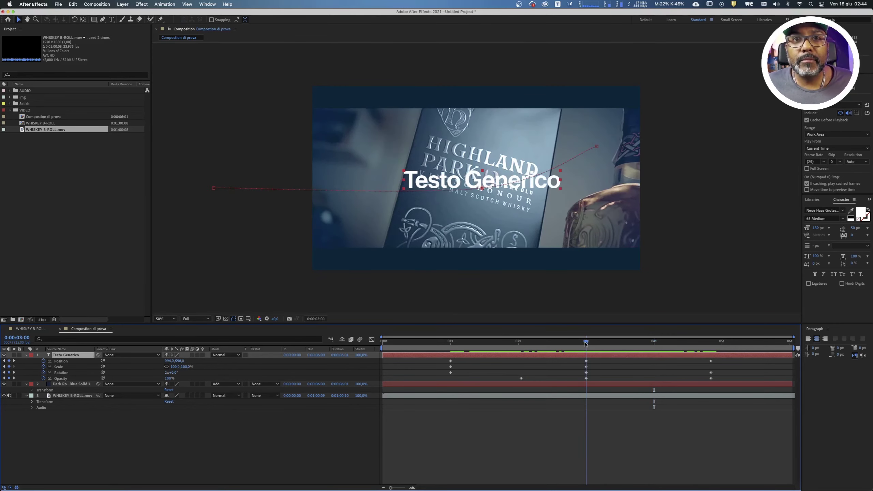
click(586, 366)
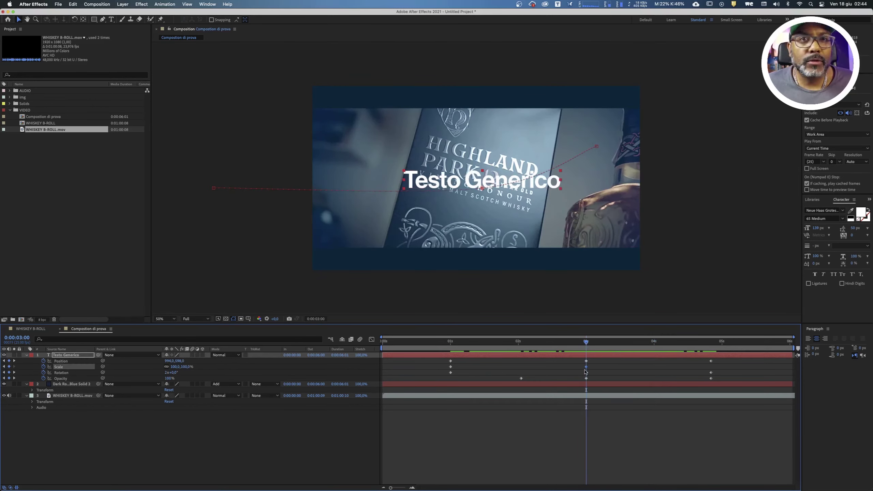
drag(598, 380, 570, 385)
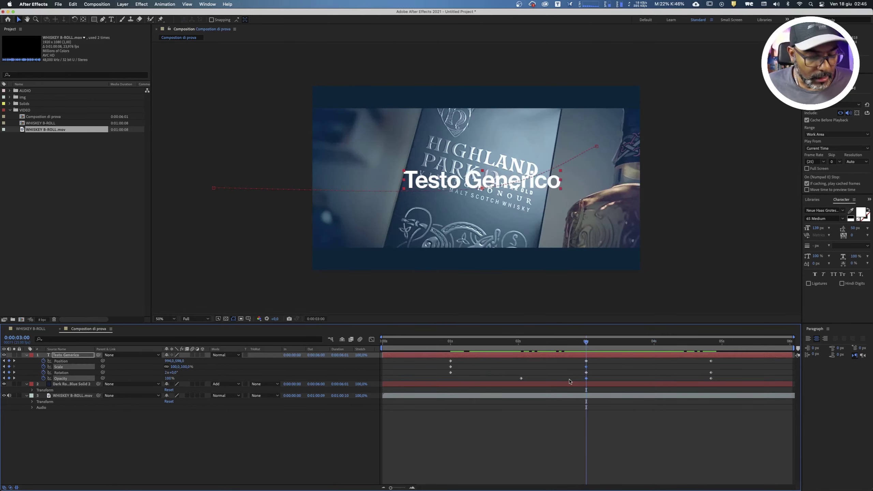
click(654, 342)
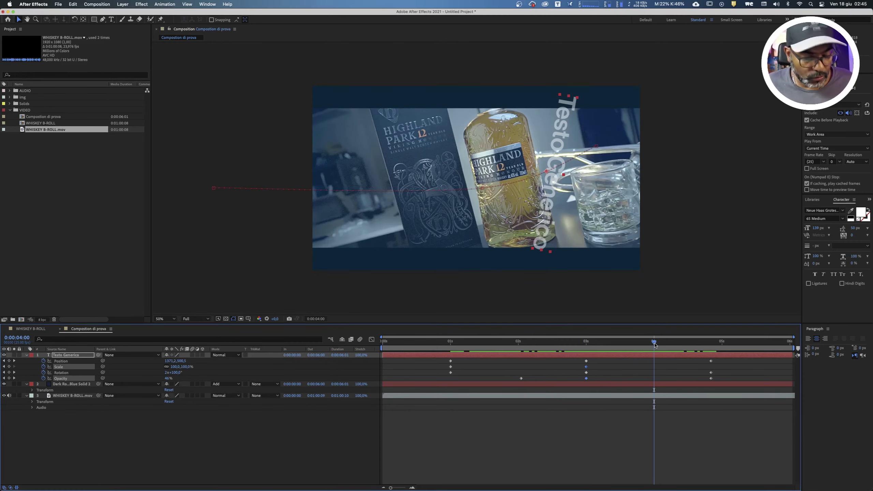
mouse_move(655, 342)
mouse_down()
mouse_move(591, 342)
mouse_move(711, 350)
mouse_up()
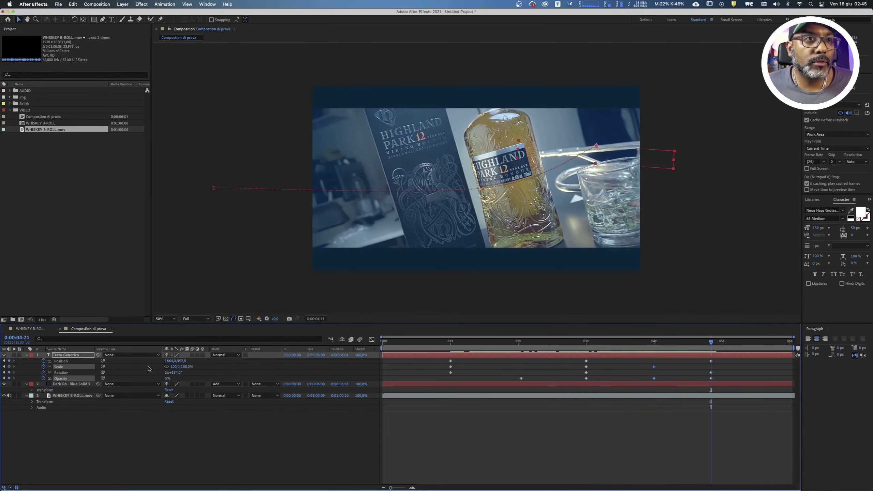
drag(177, 366, 154, 366)
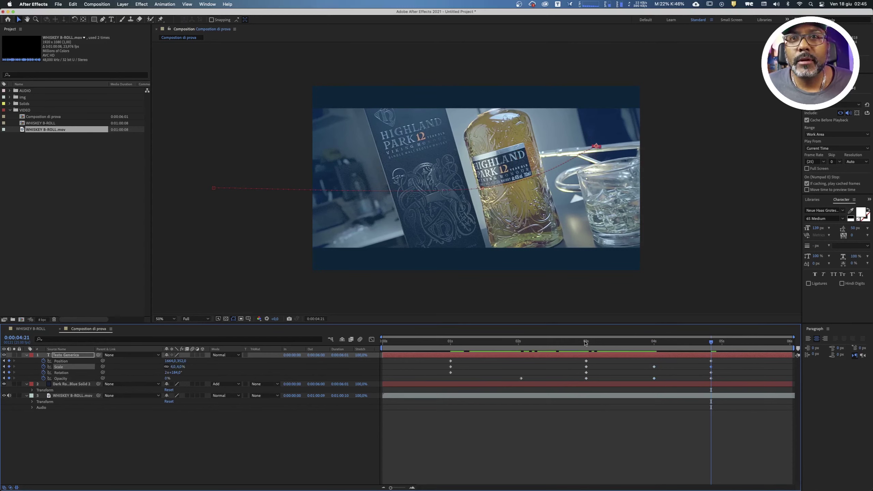
mouse_move(711, 342)
mouse_down()
mouse_move(652, 343)
mouse_move(715, 350)
mouse_move(697, 350)
mouse_up()
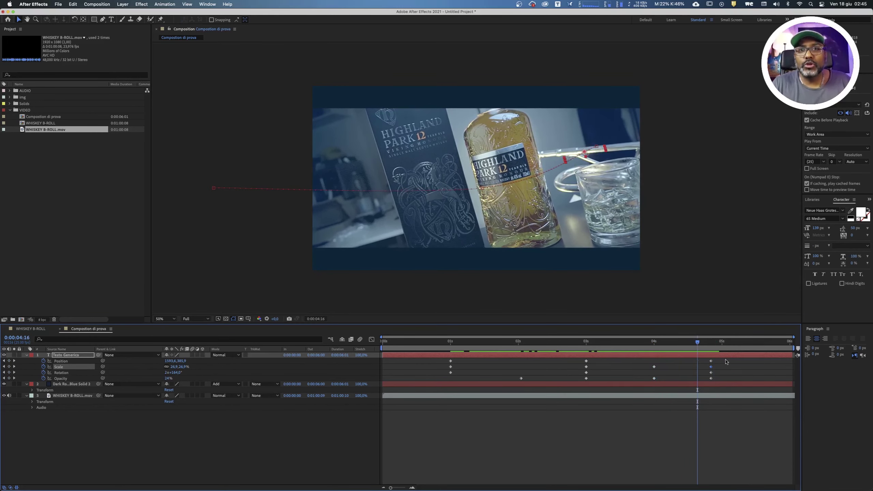
drag(740, 358, 421, 385)
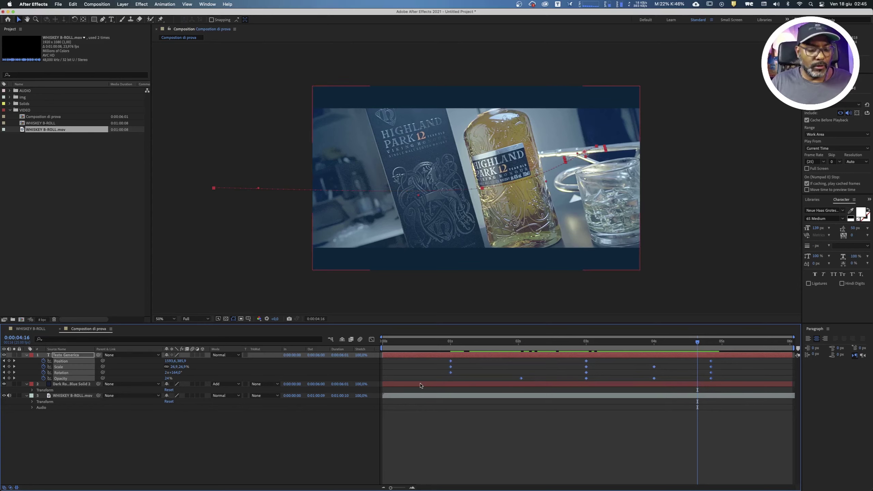
Paste the title's keyframes onto the Dark Blue Solid just past 1 second and scrub through its motion
click(449, 347)
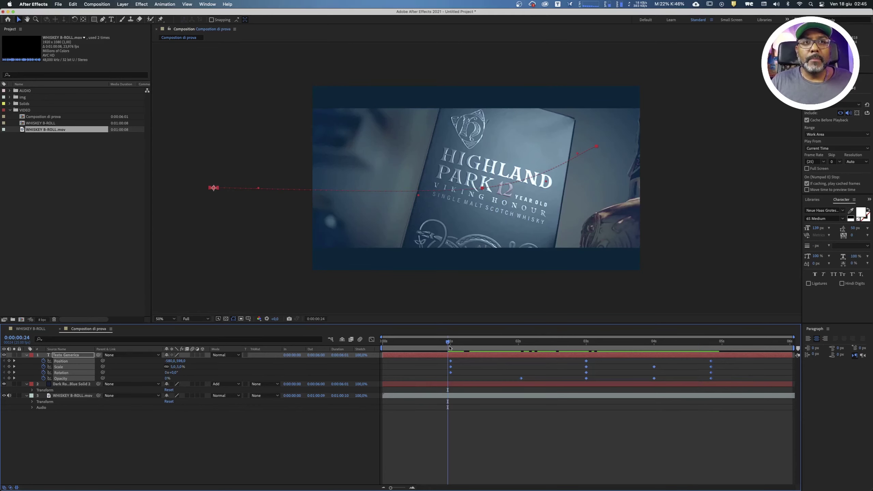
click(465, 384)
drag(448, 344, 453, 344)
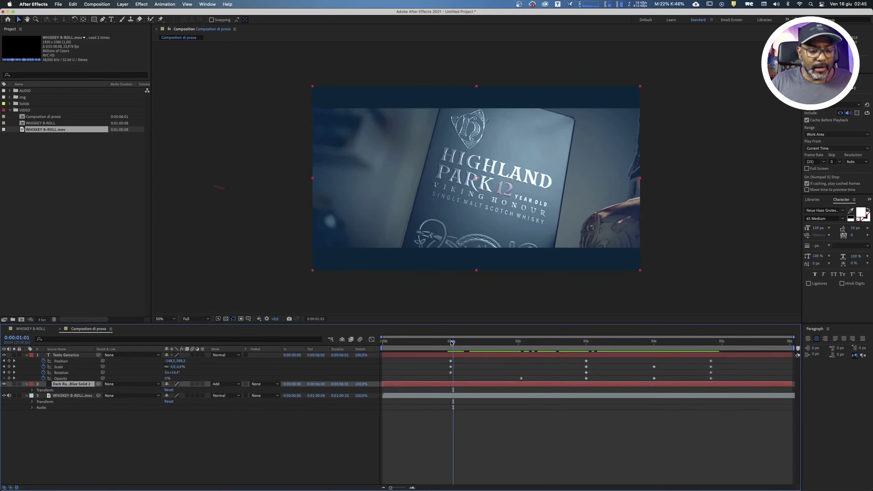
click(520, 379)
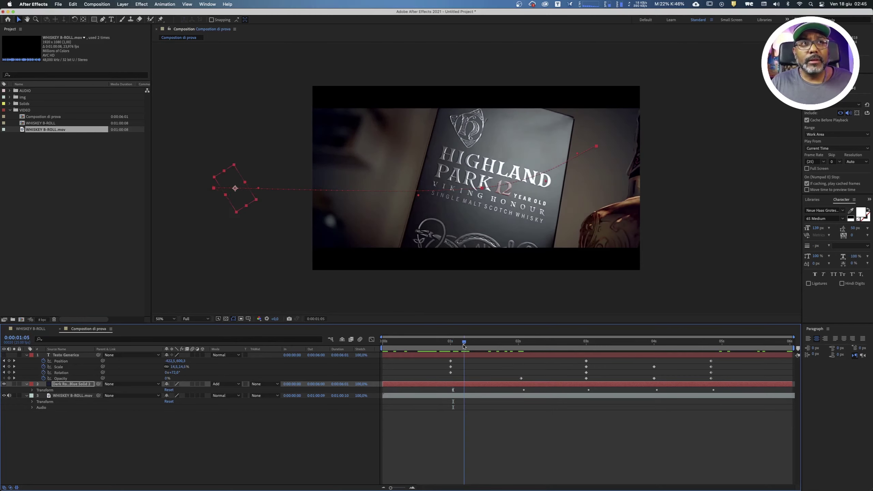
mouse_move(461, 347)
mouse_down()
mouse_move(588, 356)
mouse_move(728, 350)
mouse_up()
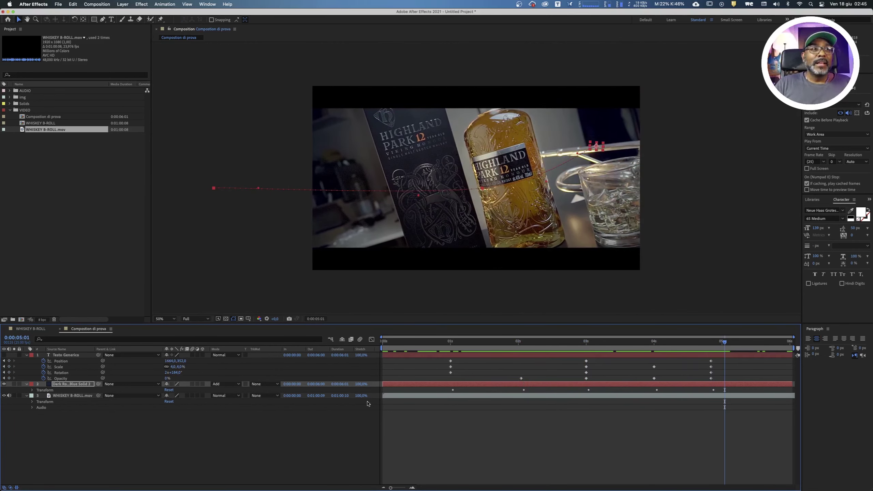
Deselect the solid and play the composition back from near the start
click(190, 412)
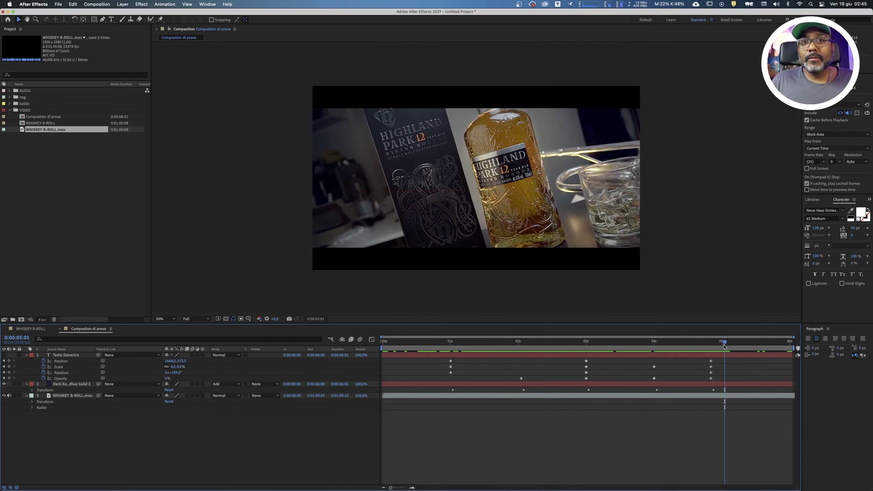
drag(724, 344, 439, 342)
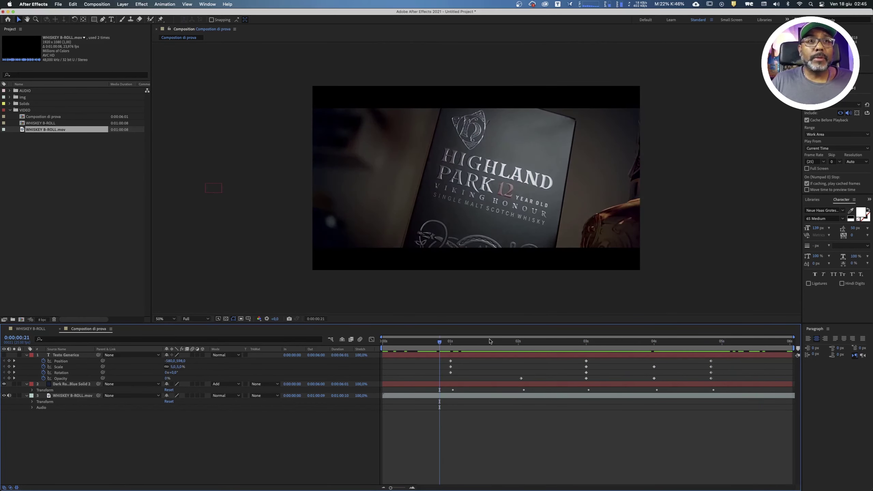
key(space)
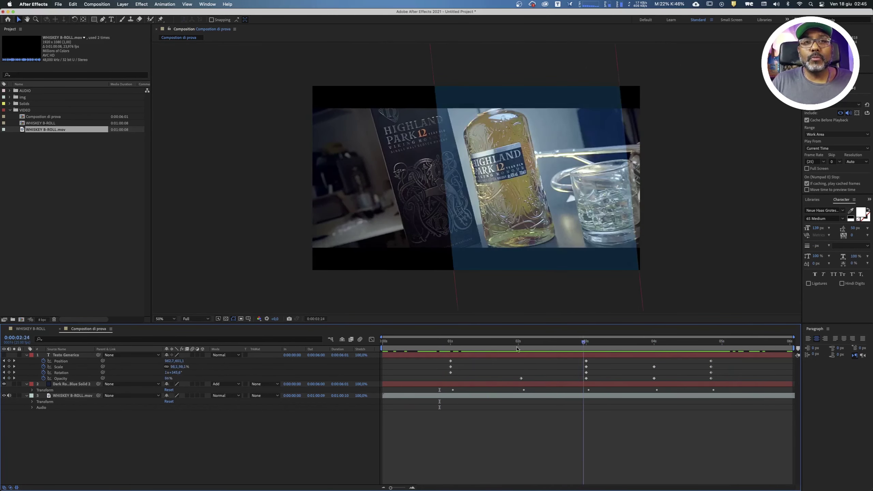
Delete the Testo Generico title layer
click(475, 343)
click(485, 355)
key(Delete)
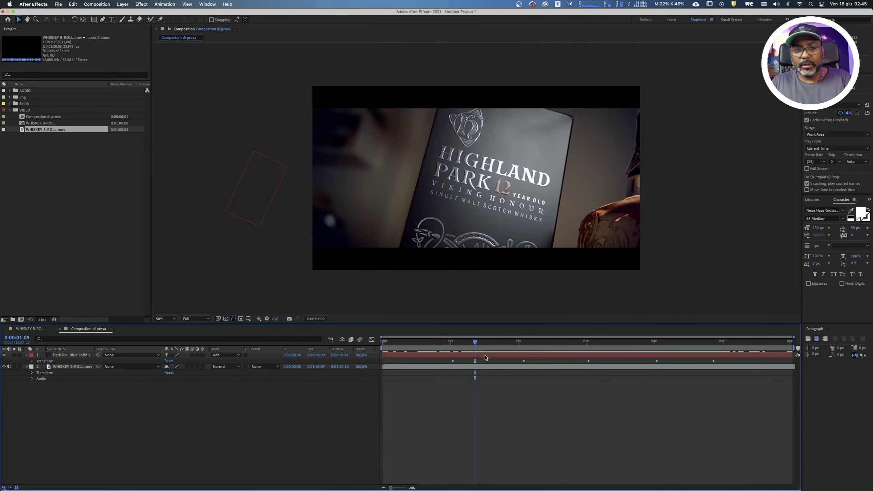
Reveal the Dark Blue Solid's animated properties and delete all of its keyframes
click(463, 357)
key(u)
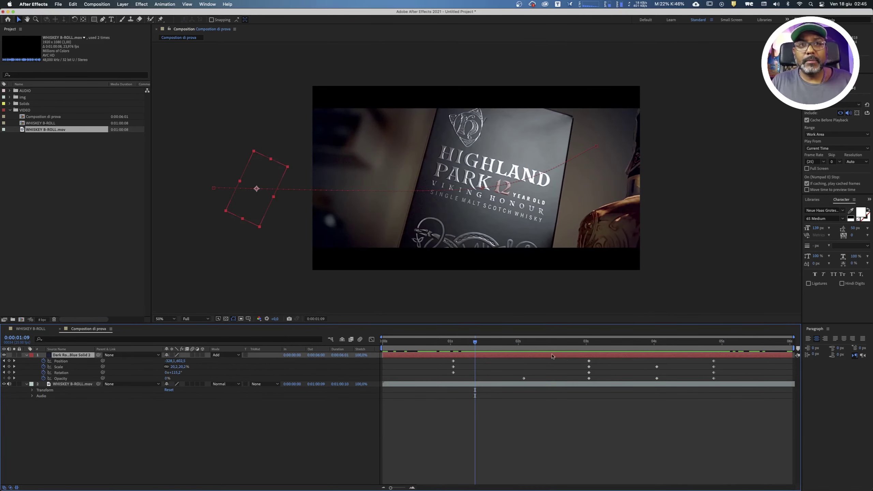
drag(529, 343, 587, 342)
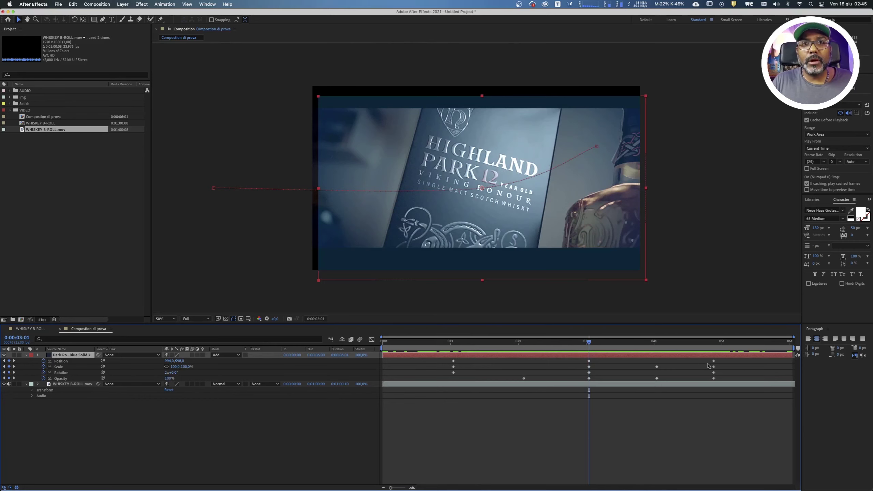
drag(737, 359, 324, 387)
key(Delete)
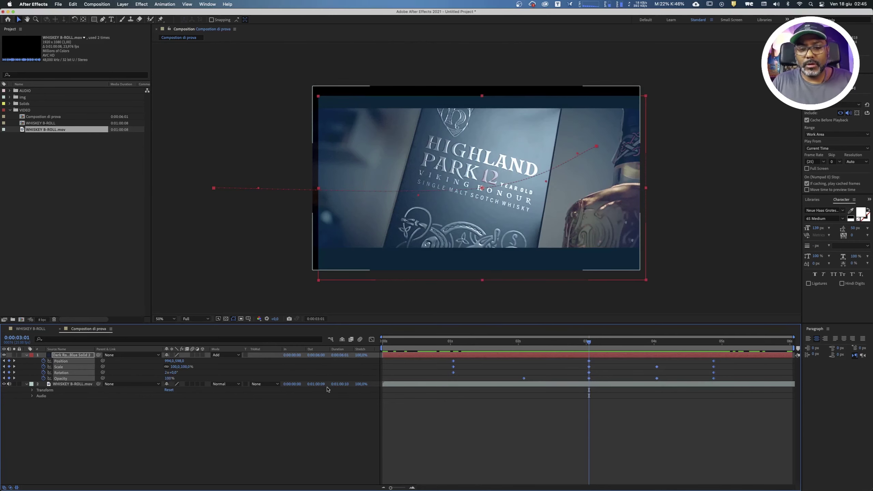
Reset the Dark Blue Solid's Position property to the centred 960,540
click(150, 414)
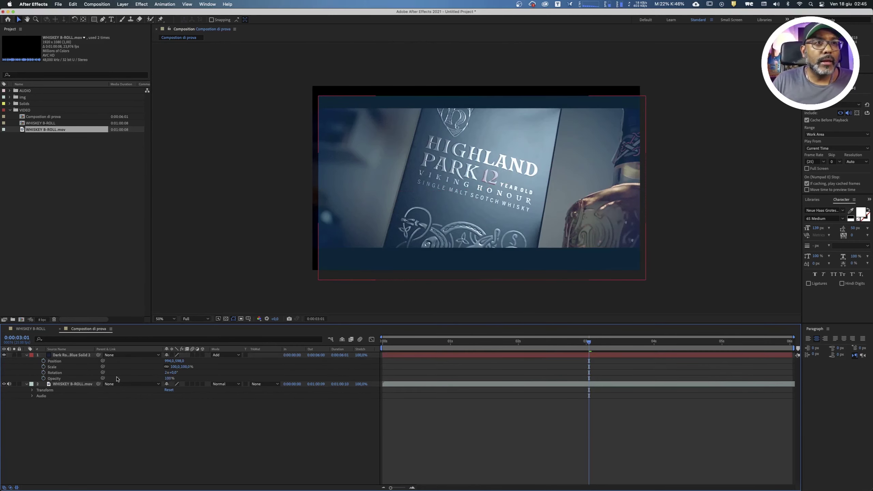
click(53, 361)
right_click(54, 360)
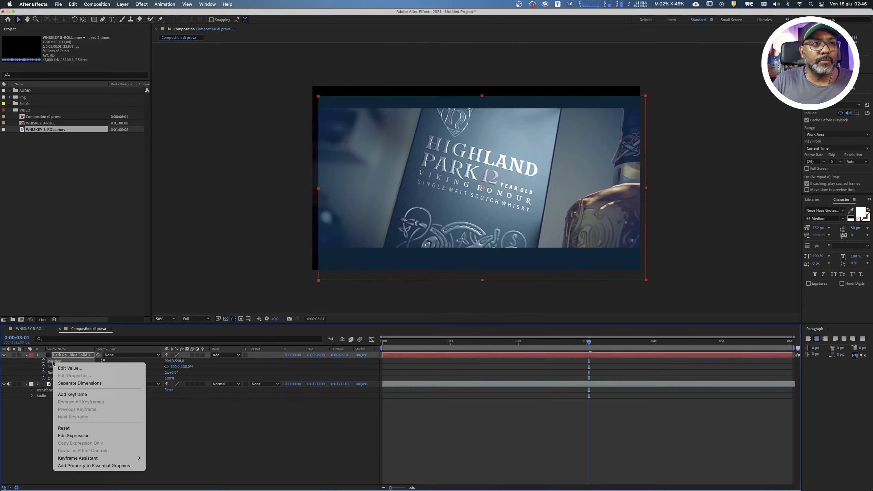
click(93, 426)
click(93, 428)
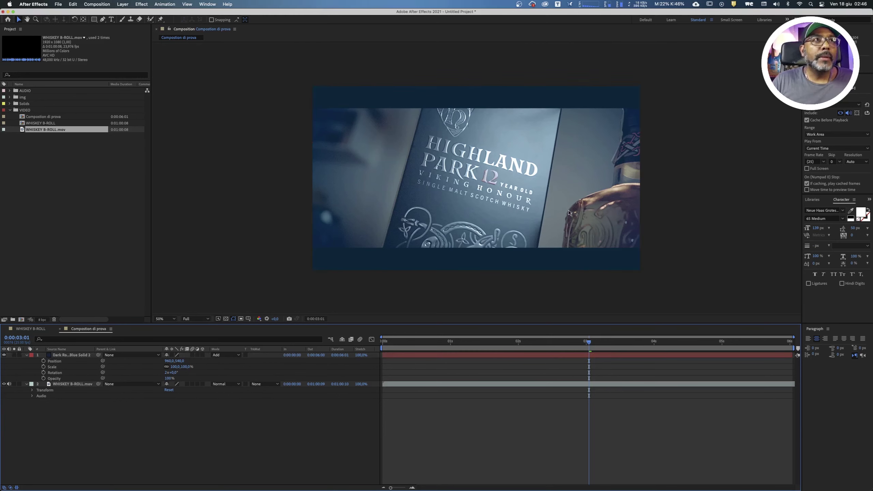
click(112, 19)
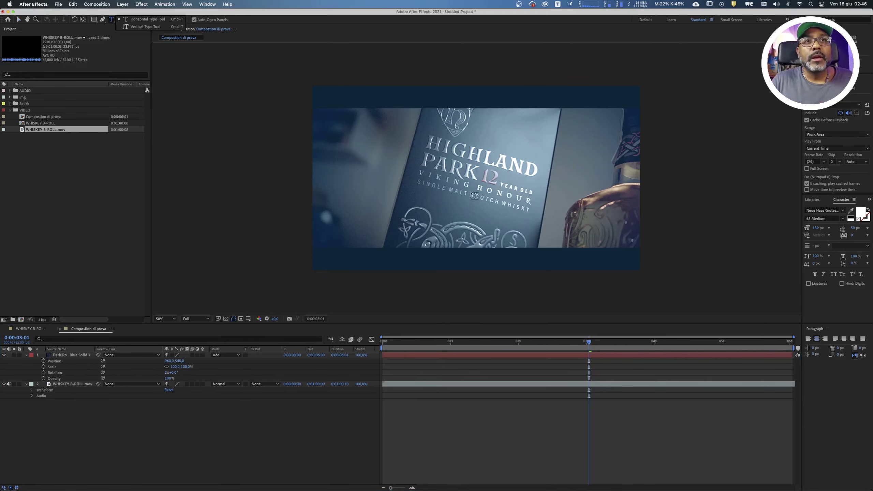
click(475, 183)
text(fbakfjbdlfdalf)
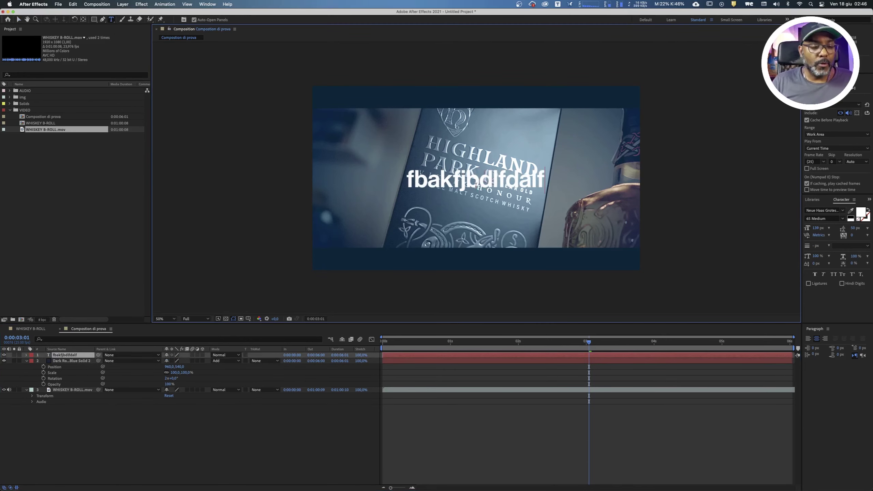
key(Escape)
key(Delete)
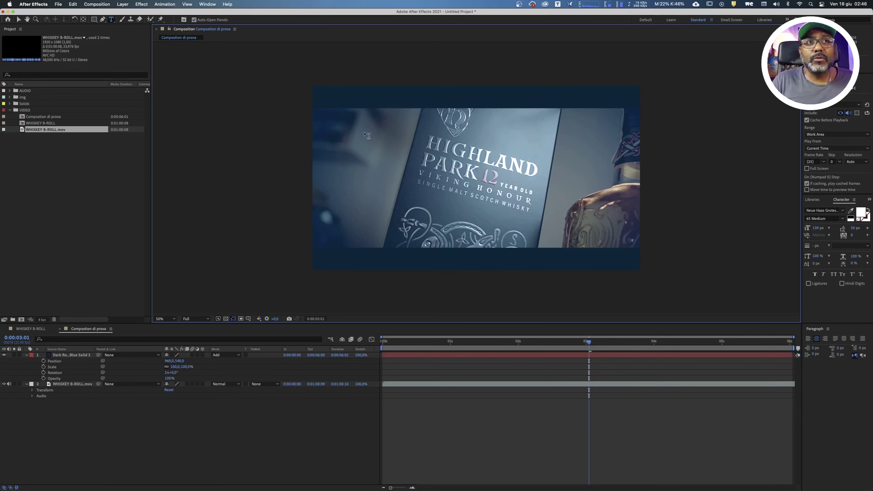
drag(364, 133, 481, 232)
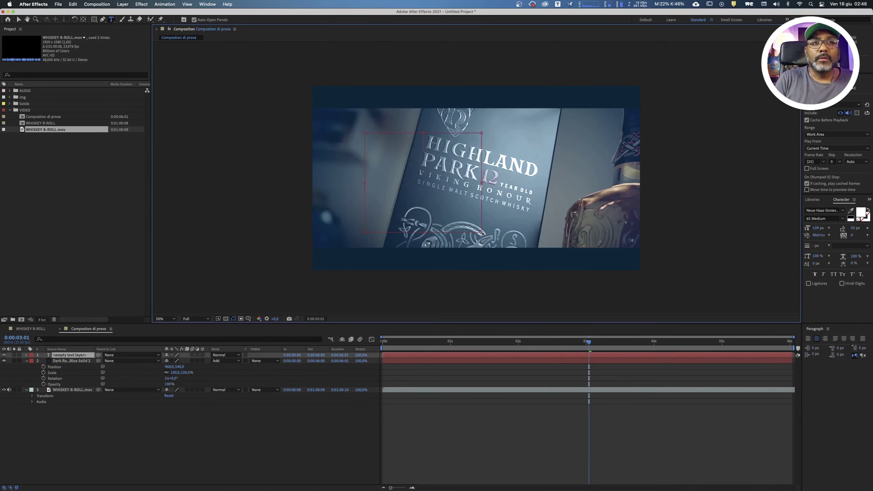
Enter placeholder paragraph text, try each alignment, and finish on justify with last line flush right
text(fhaflaflaet)
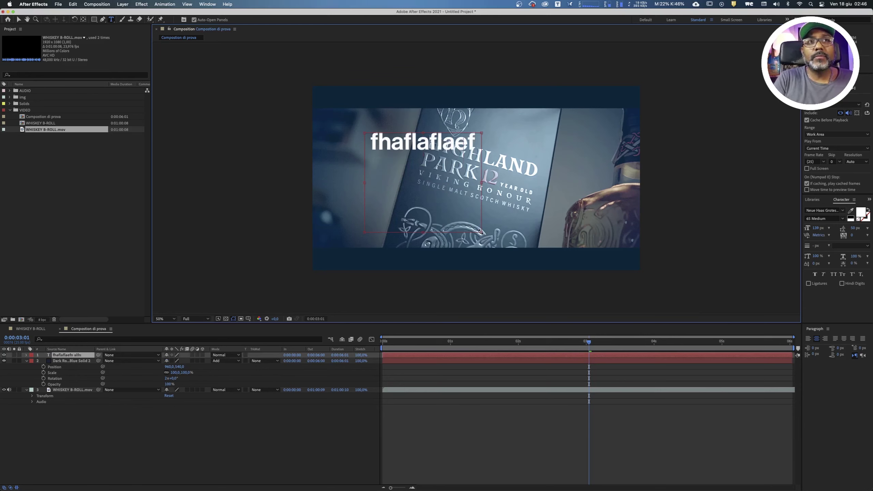
text( alfnaelfnea llaneflaer aefan fnafnaewfnaw)
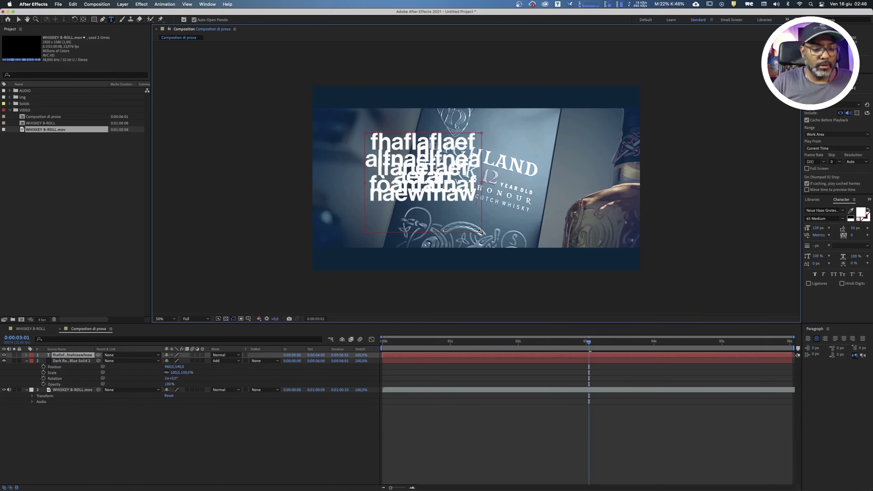
key(super+a)
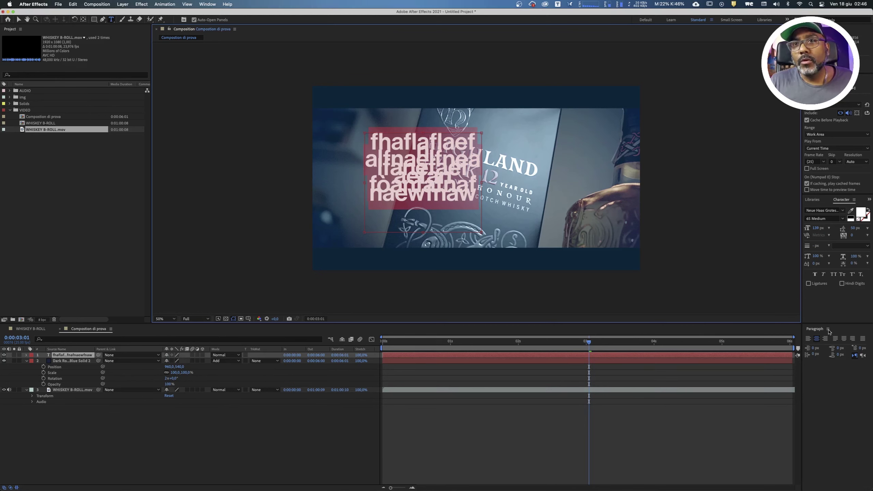
click(808, 340)
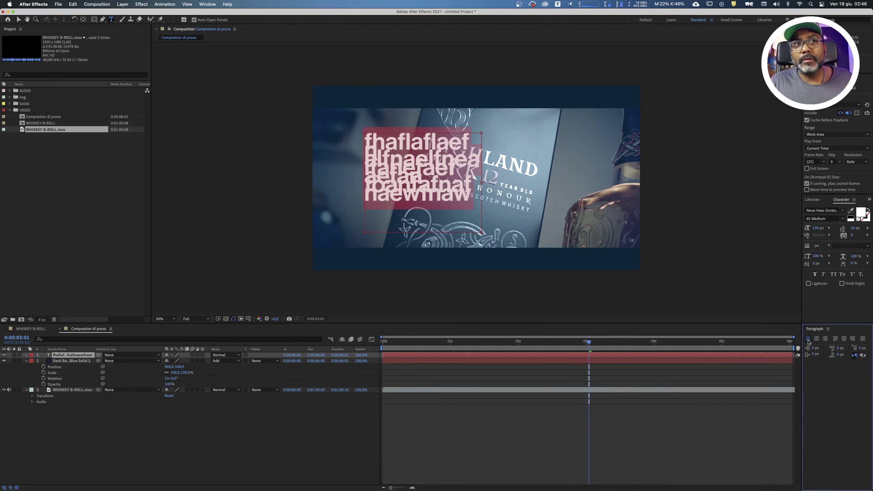
click(825, 340)
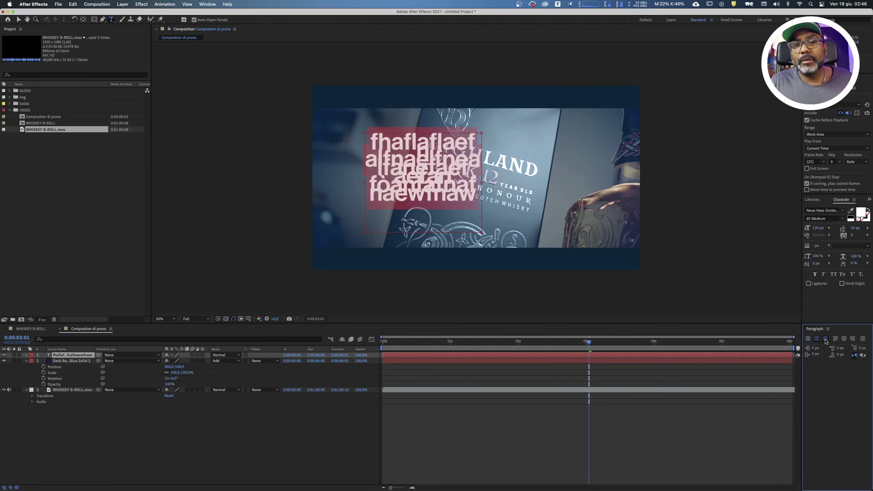
click(835, 339)
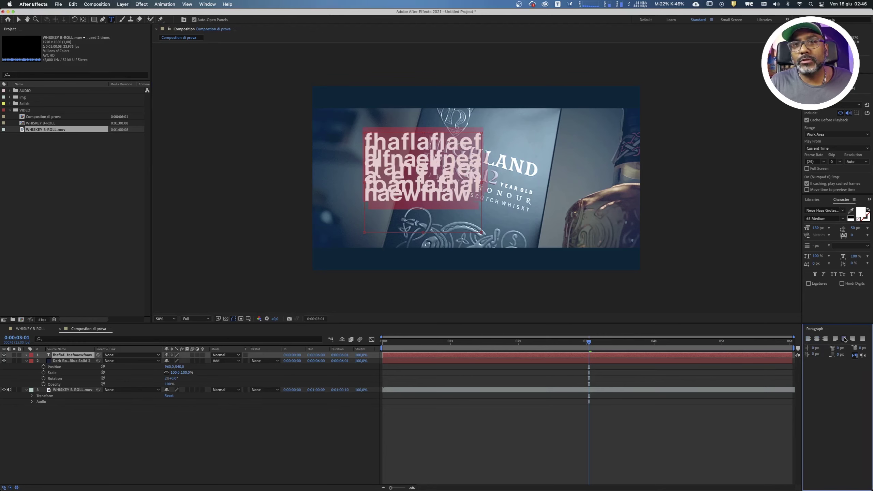
click(844, 339)
click(853, 339)
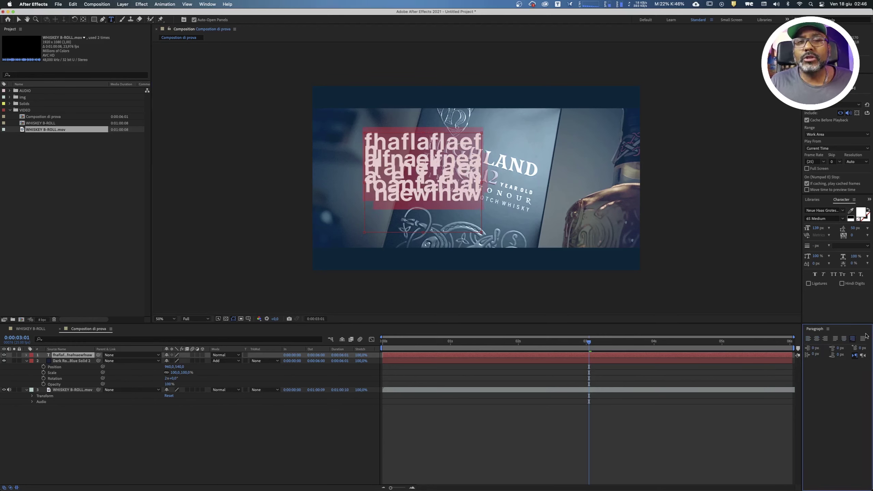
Apply Justify All to the paragraph and bring its font size to about 120 px
click(864, 339)
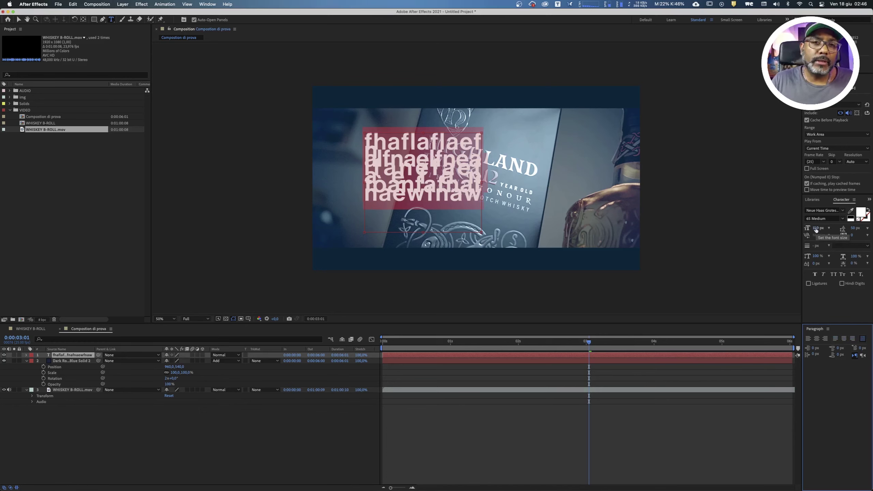
mouse_move(817, 230)
mouse_down()
mouse_move(799, 233)
mouse_move(869, 236)
mouse_move(792, 239)
mouse_move(812, 229)
mouse_up()
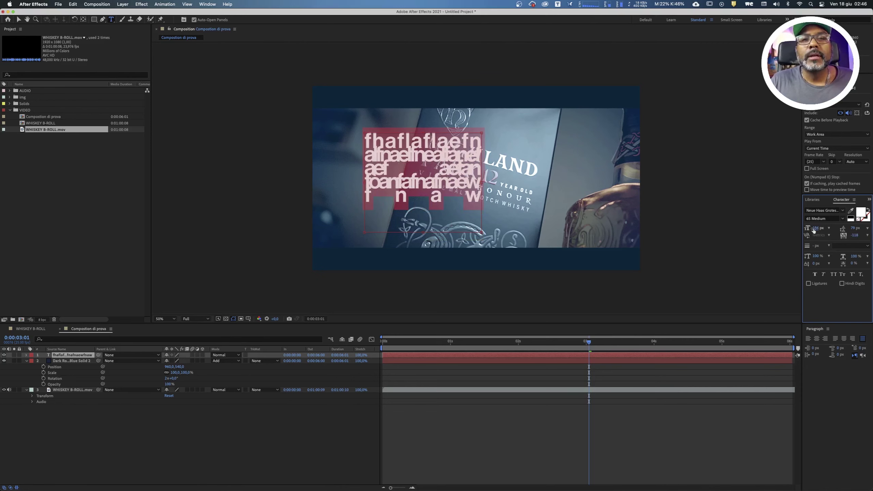
drag(818, 231, 818, 231)
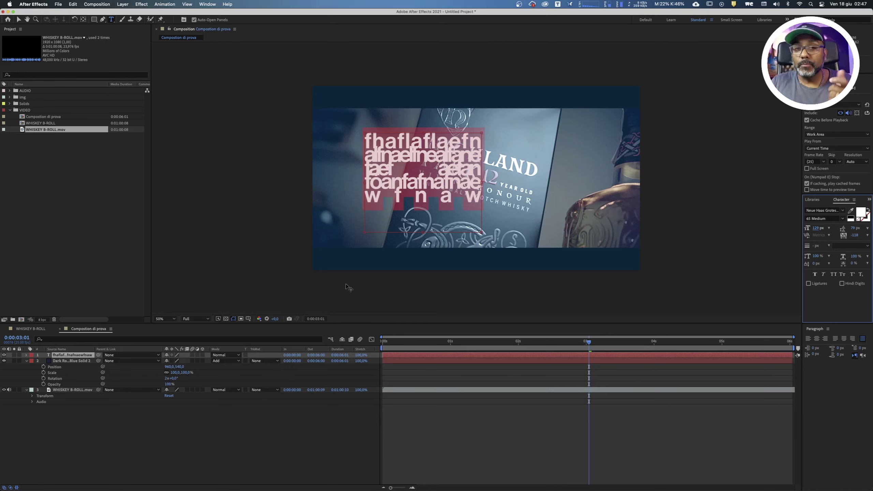
Leave text editing, deselect the layer, and preview the composition from about 0:00:00:22
click(18, 19)
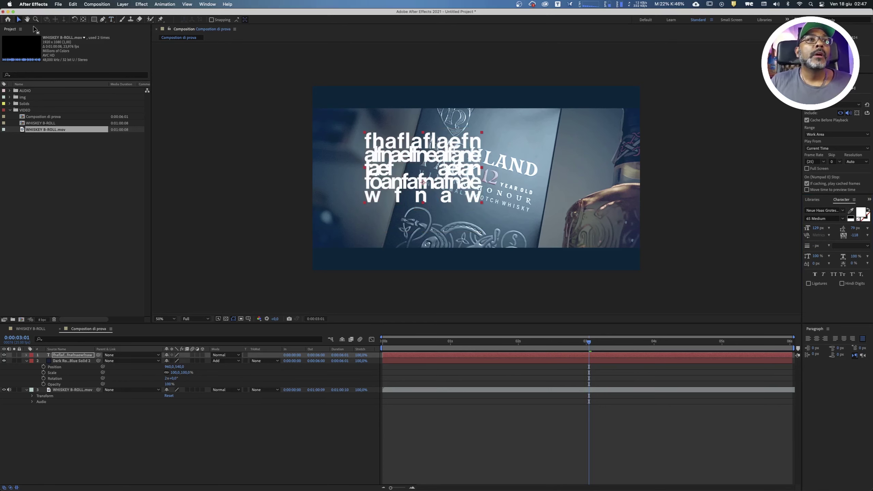
click(332, 435)
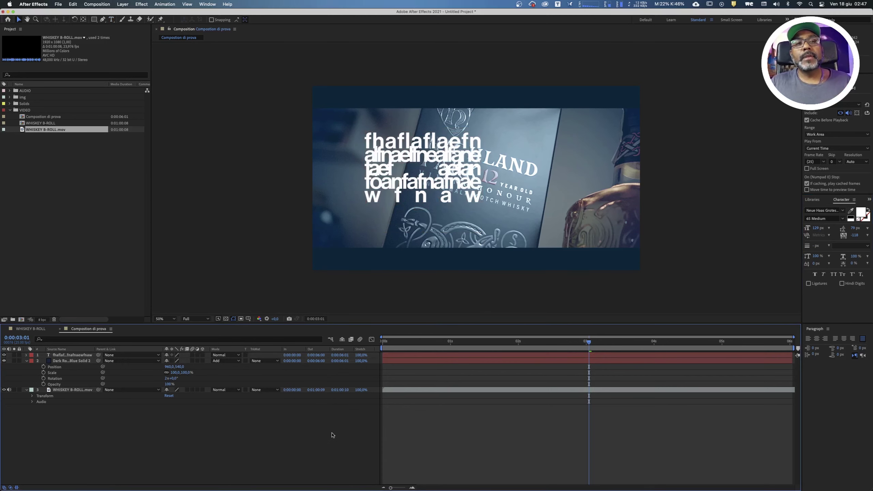
click(442, 342)
key(space)
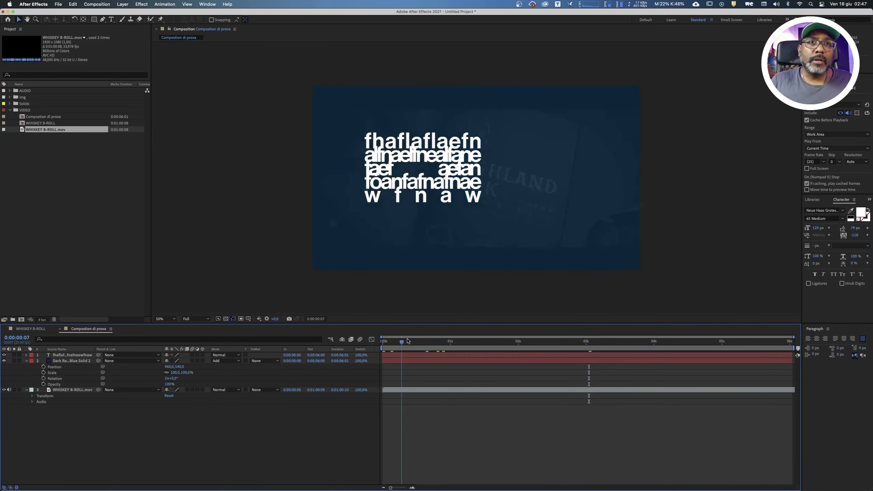
Delete the paragraph layer, undo back to the centred Testo Generico over the static solid, then open WHISKEY B-ROLL
click(55, 356)
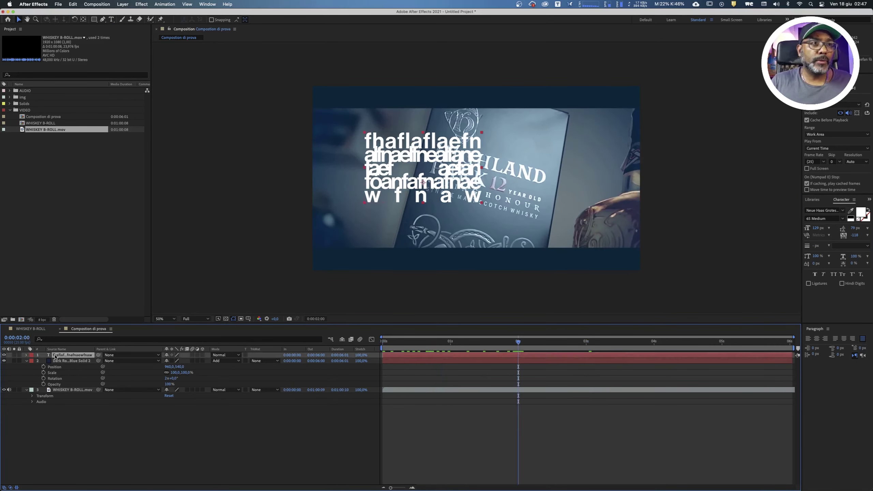
key(Delete)
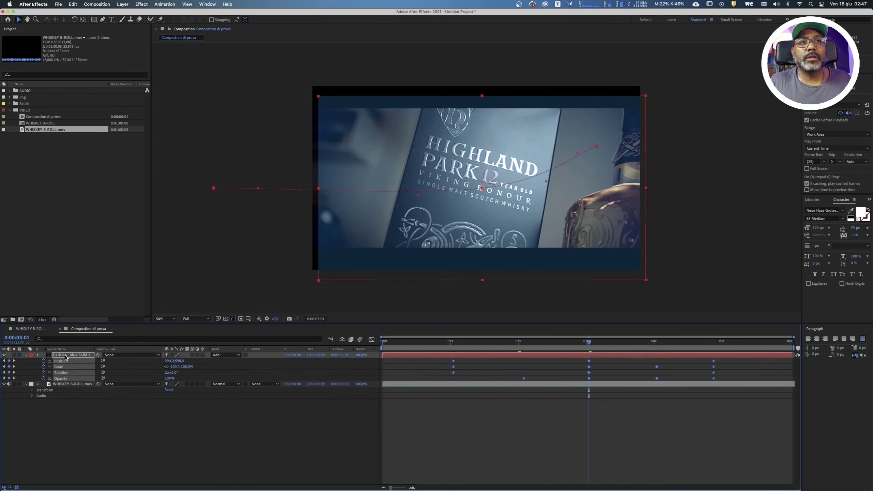
key(super+z)
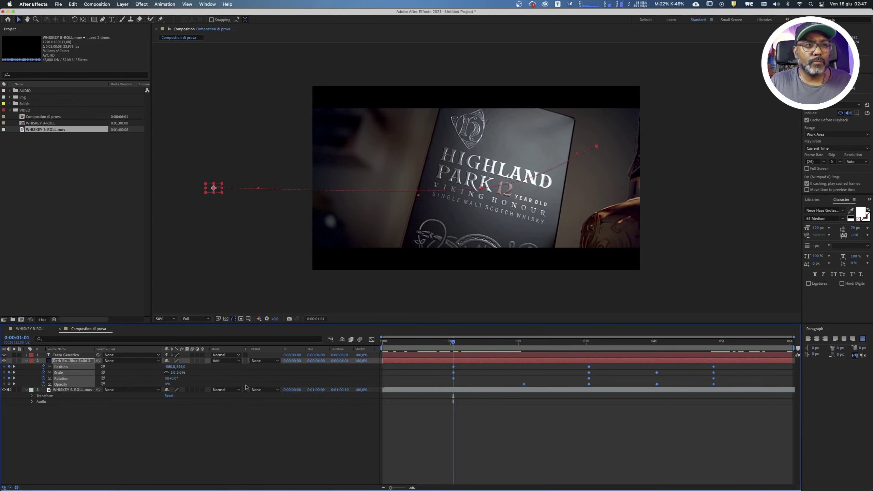
key(super+z)
mouse_move(471, 347)
mouse_down()
mouse_move(480, 373)
mouse_move(587, 369)
mouse_up()
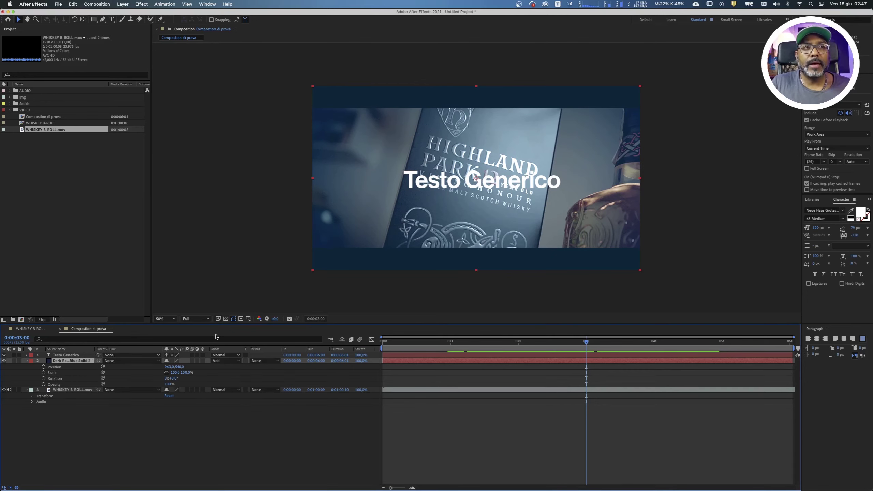
click(30, 328)
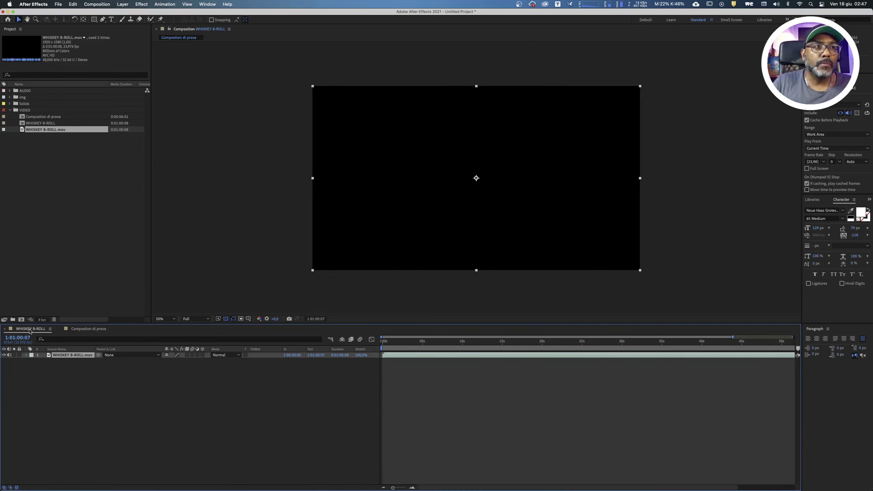
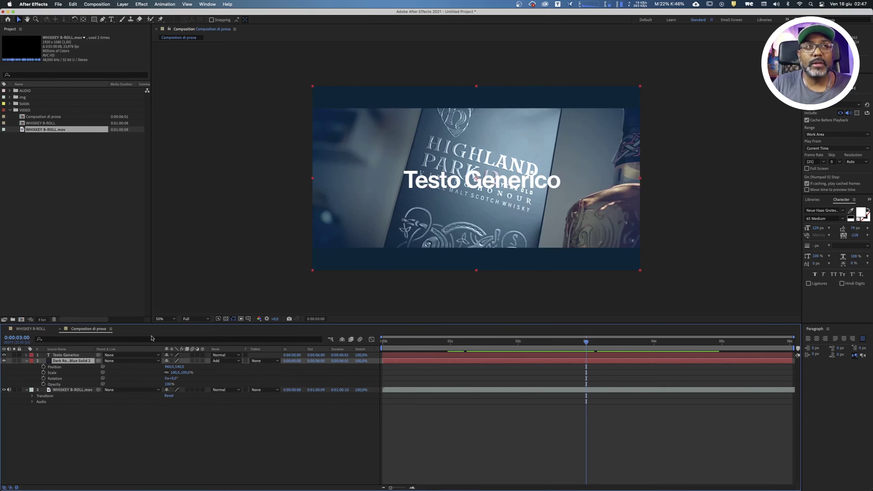
Select only the Compostion di prova composition in the Project panel, clearing the footage and solid-layer selections
click(49, 176)
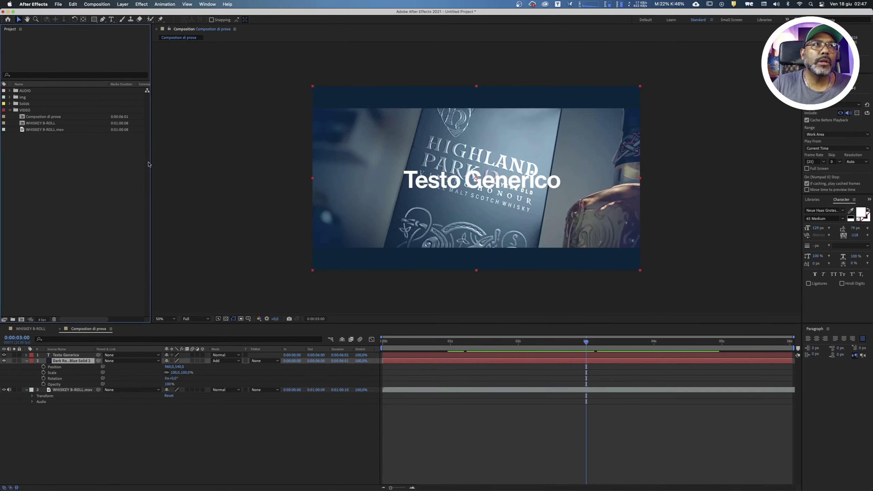
click(51, 117)
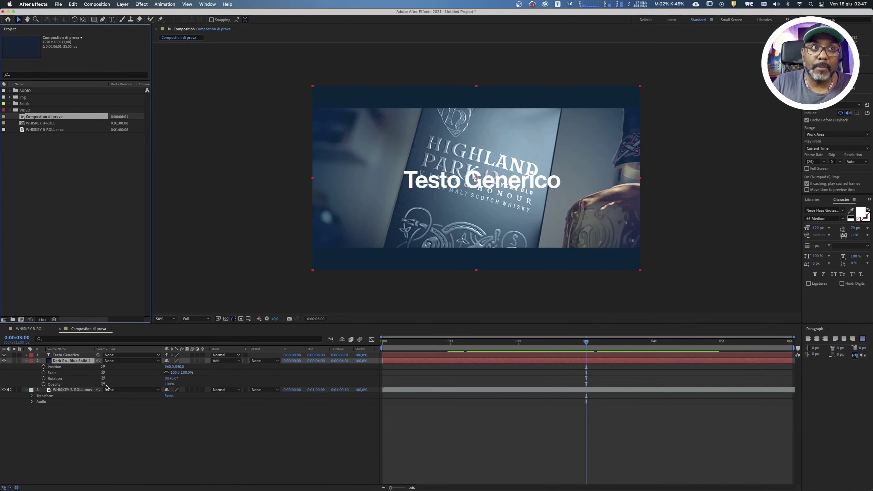
click(145, 433)
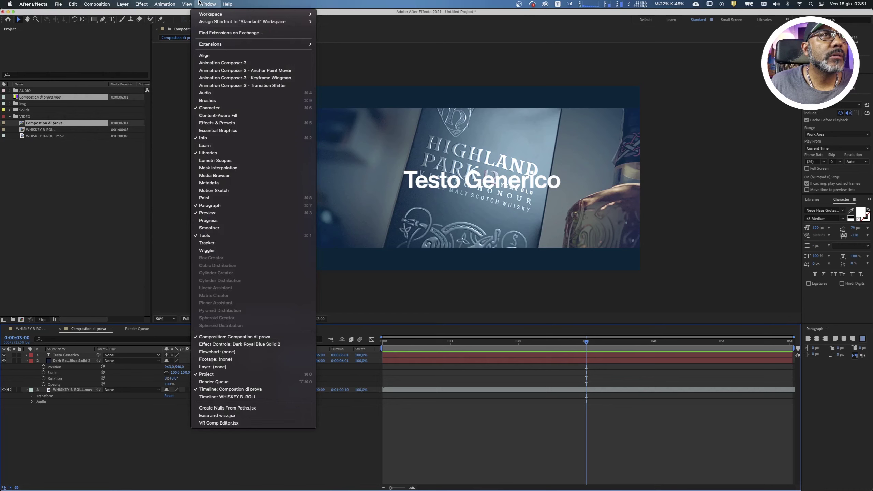
click(199, 4)
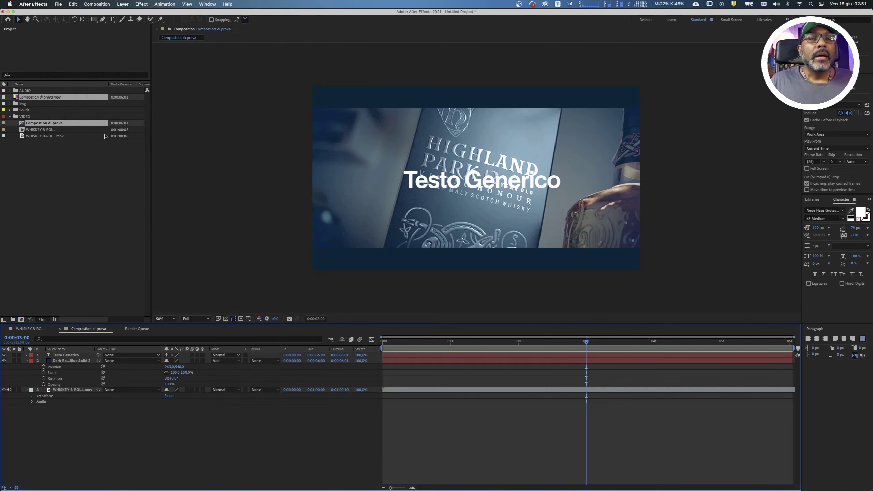
Pre-render Compostion di prova and confirm its Best Settings render settings at Best quality, Full resolution
click(97, 3)
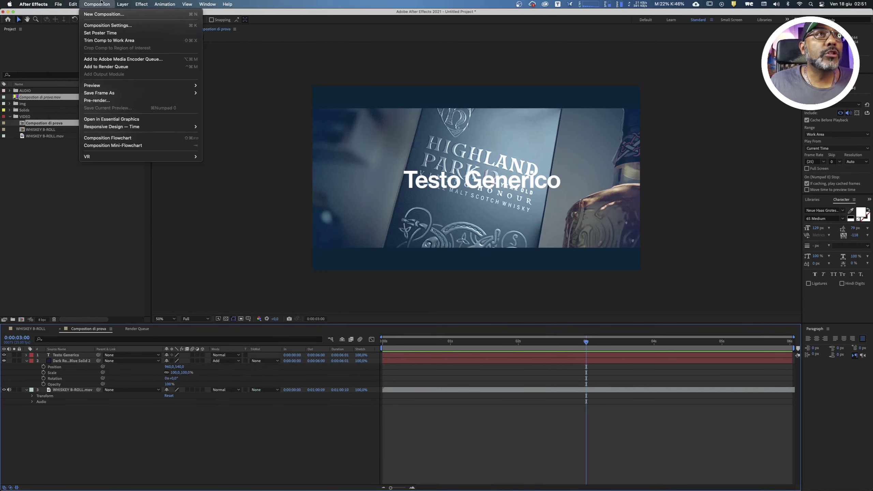
click(117, 103)
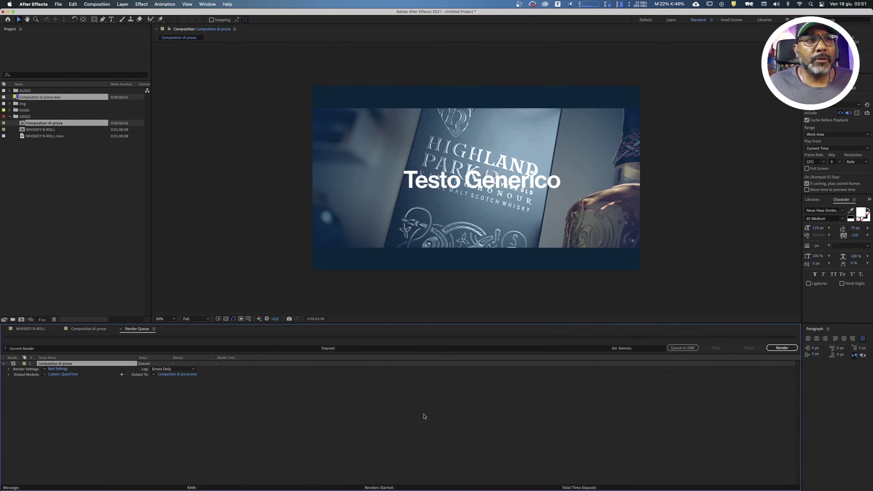
click(58, 369)
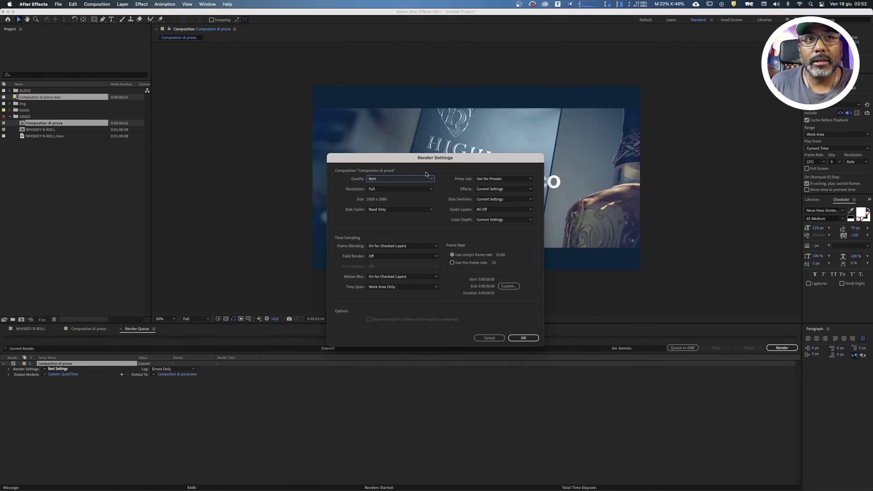
drag(444, 159, 410, 146)
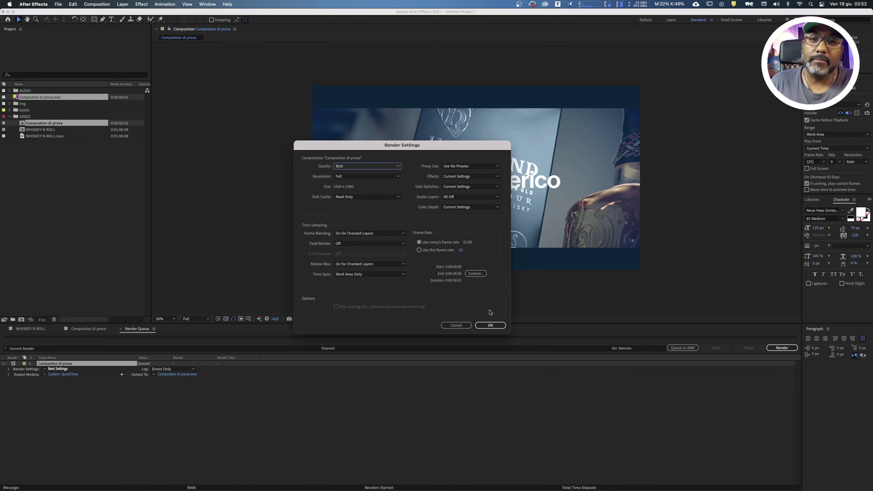
click(494, 325)
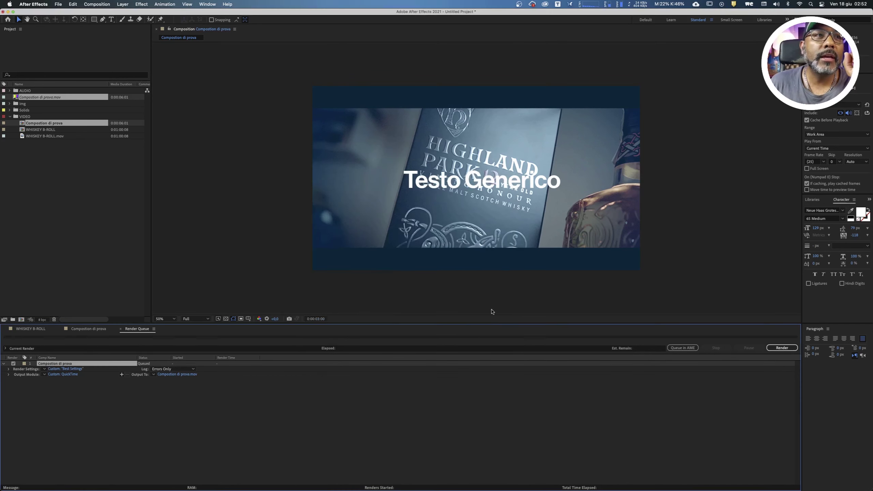
Set the output module to QuickTime with the Apple ProRes 422 LT codec
click(55, 374)
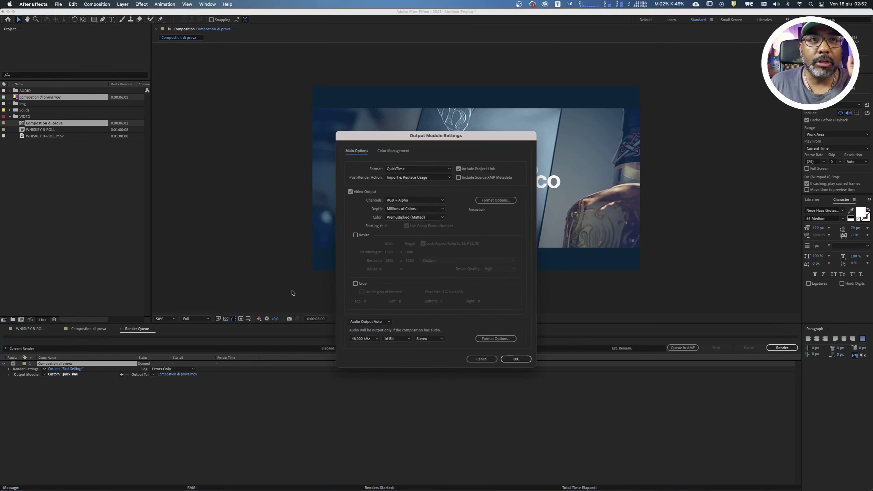
click(448, 170)
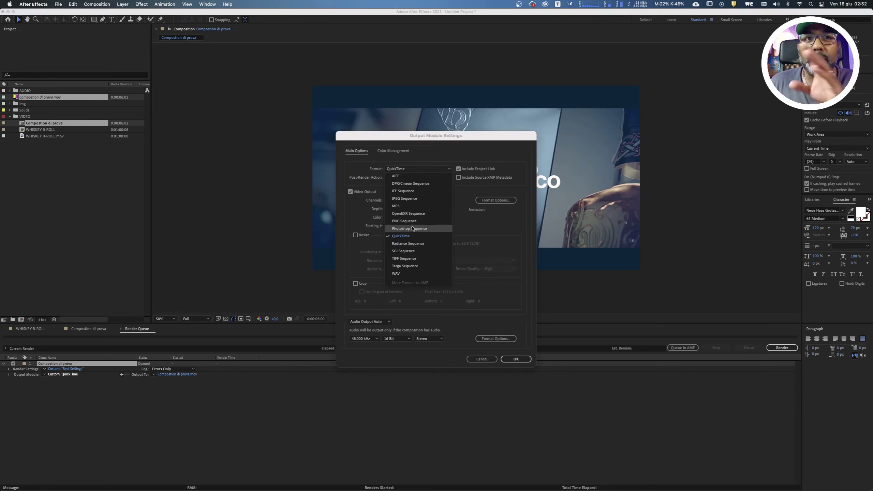
click(479, 222)
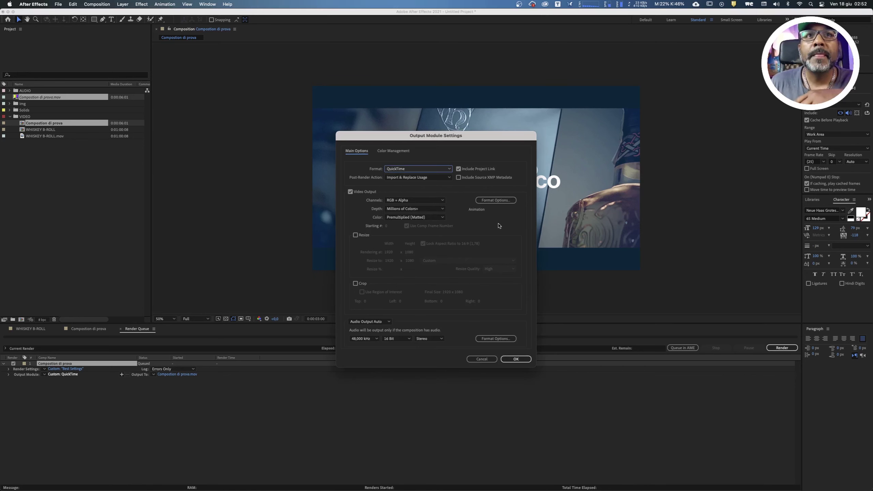
click(485, 201)
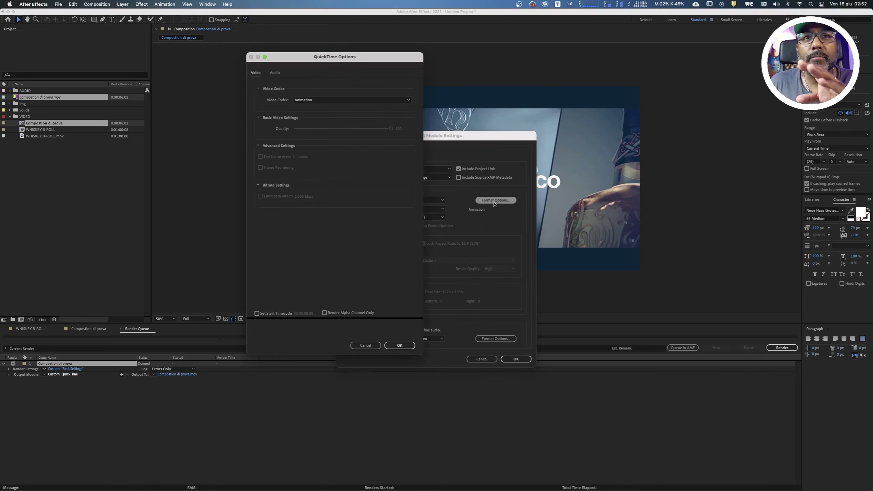
click(351, 99)
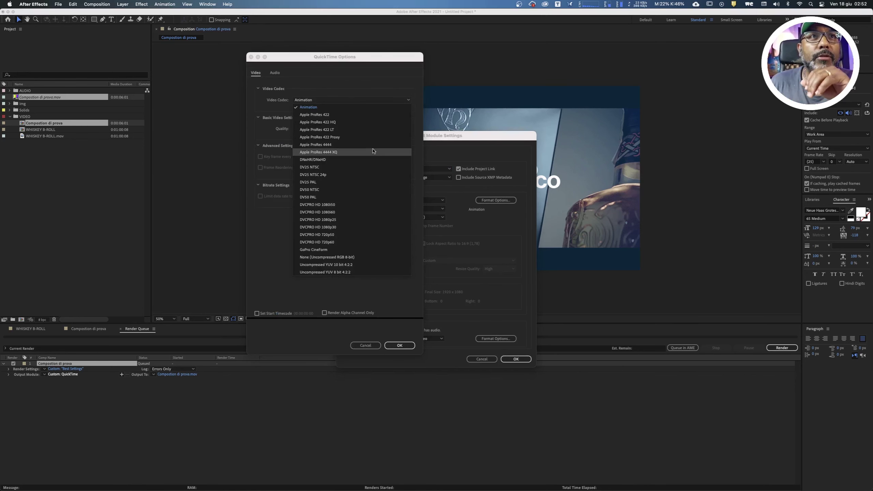
click(356, 129)
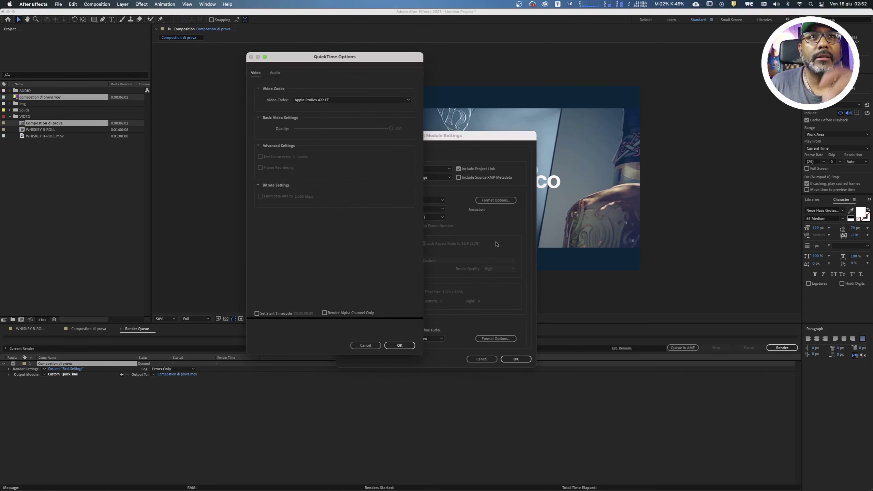
click(399, 346)
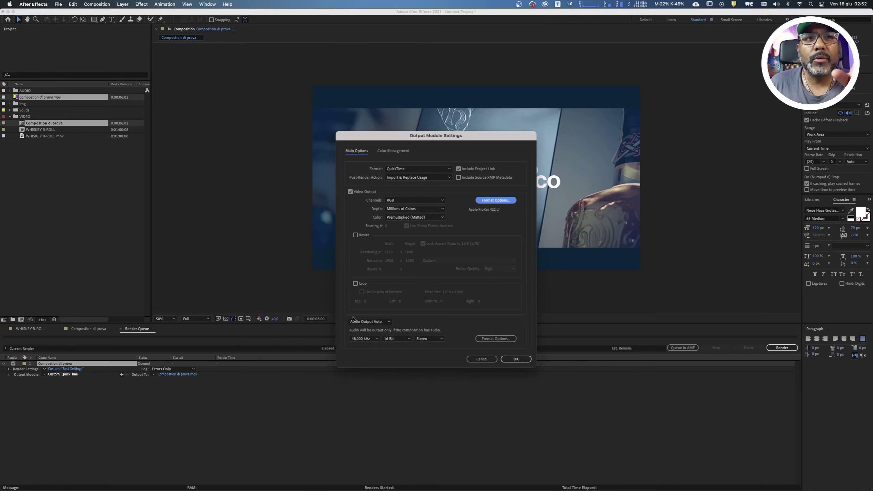
click(516, 359)
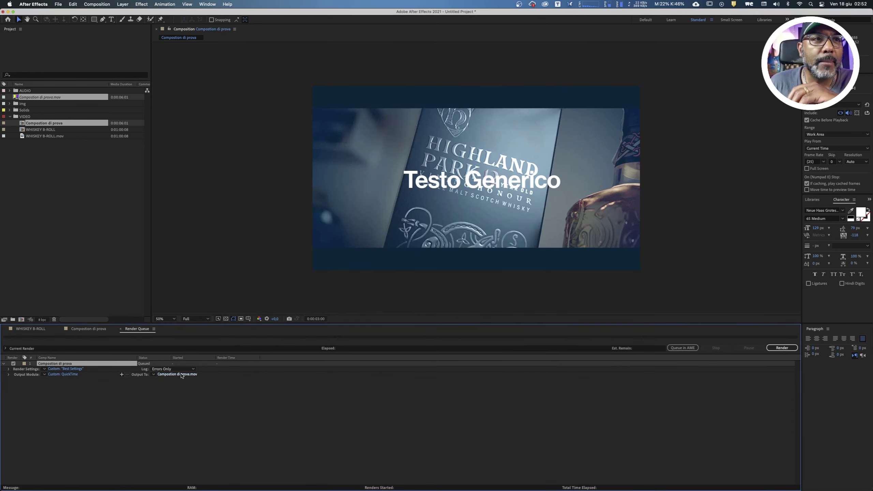
Save the output movie to the desktop and render it, then switch to Finder
click(177, 375)
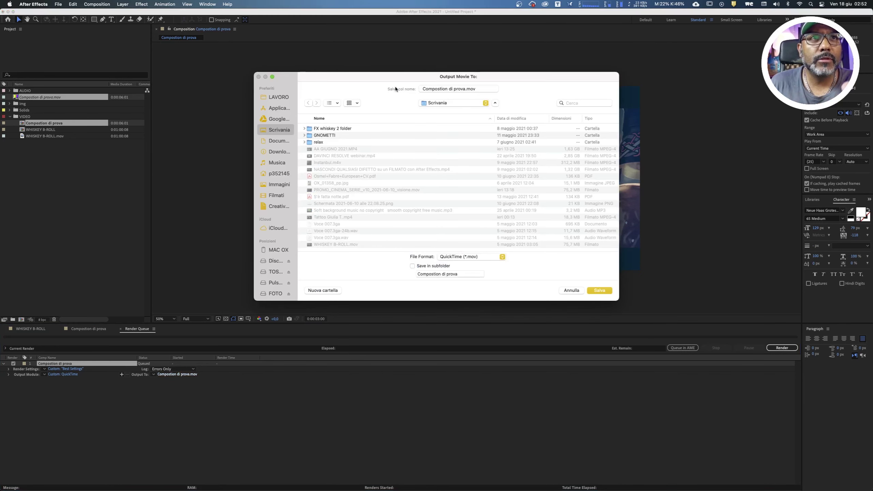
click(598, 291)
click(782, 348)
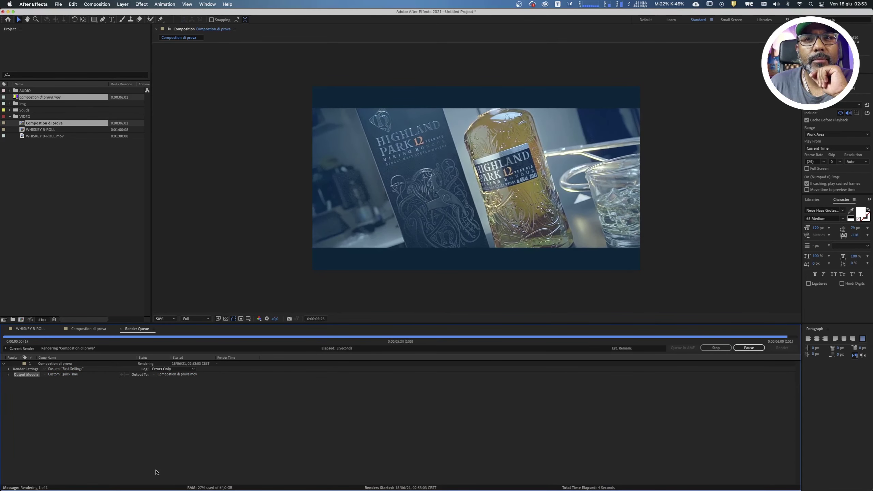
key(super+Tab)
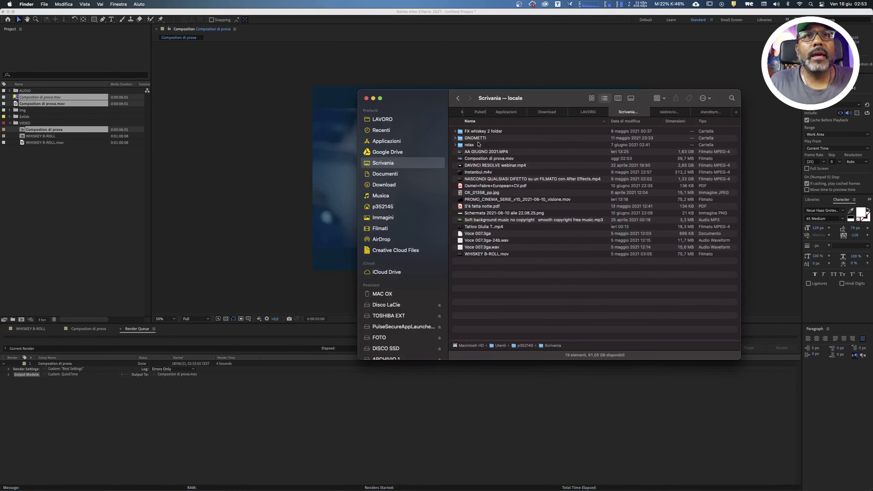
drag(489, 112, 401, 88)
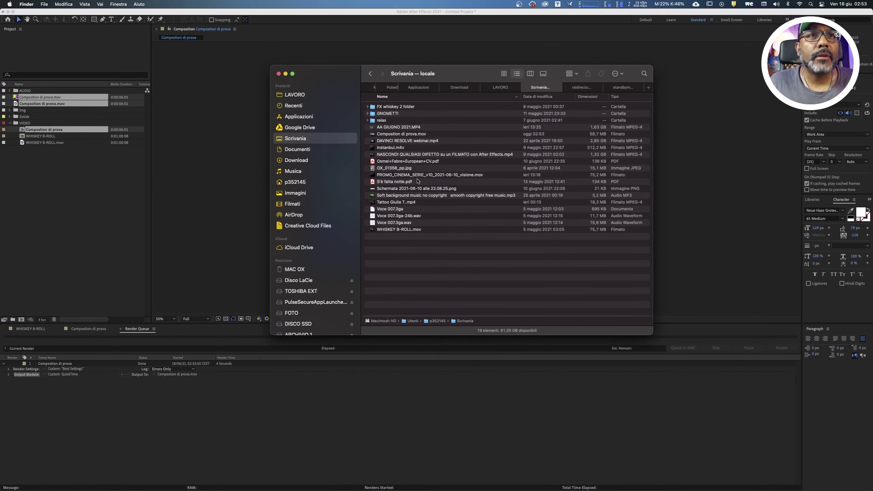
click(411, 134)
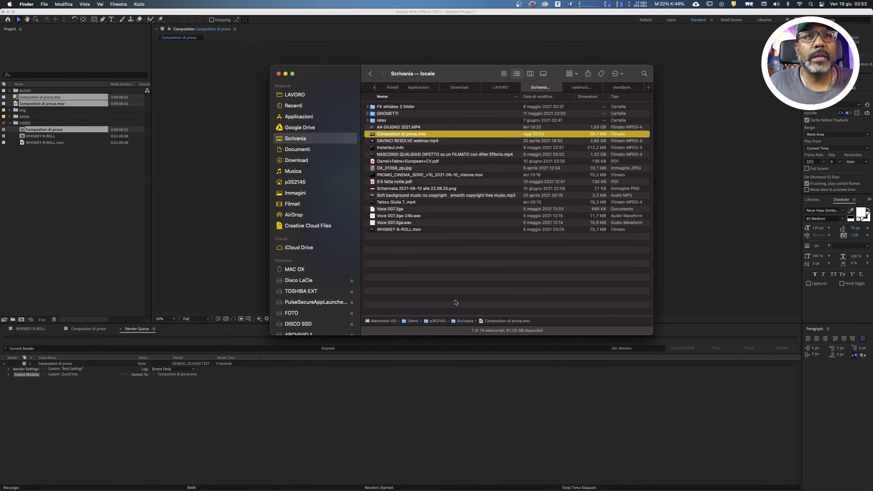
key(space)
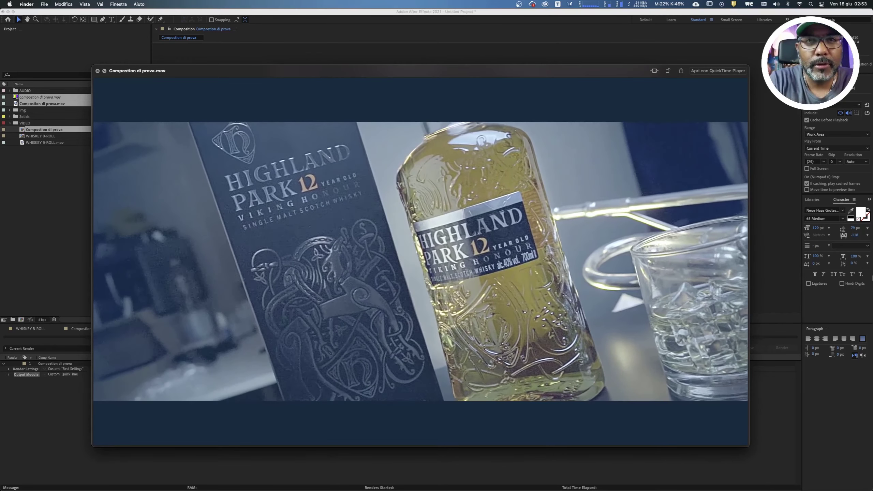
key(space)
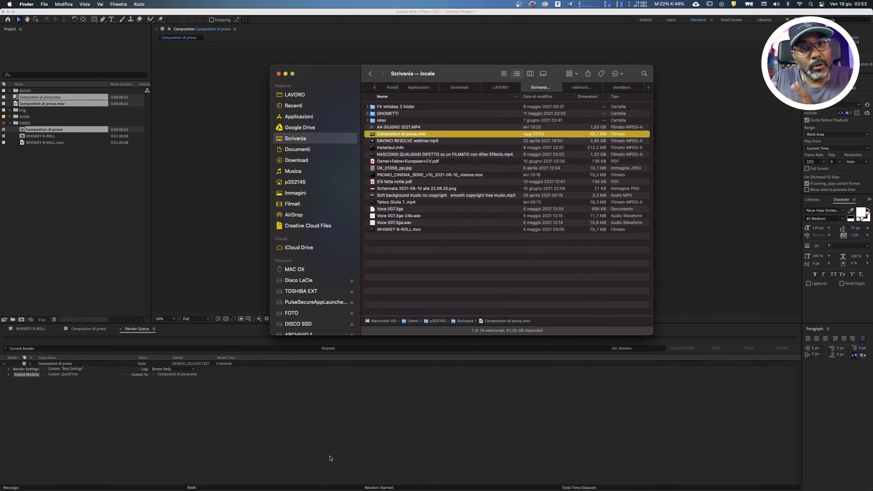
click(498, 405)
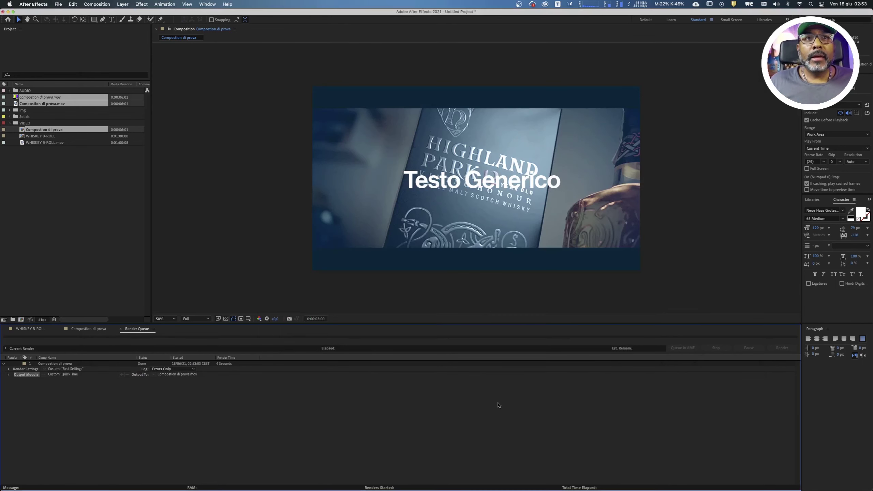